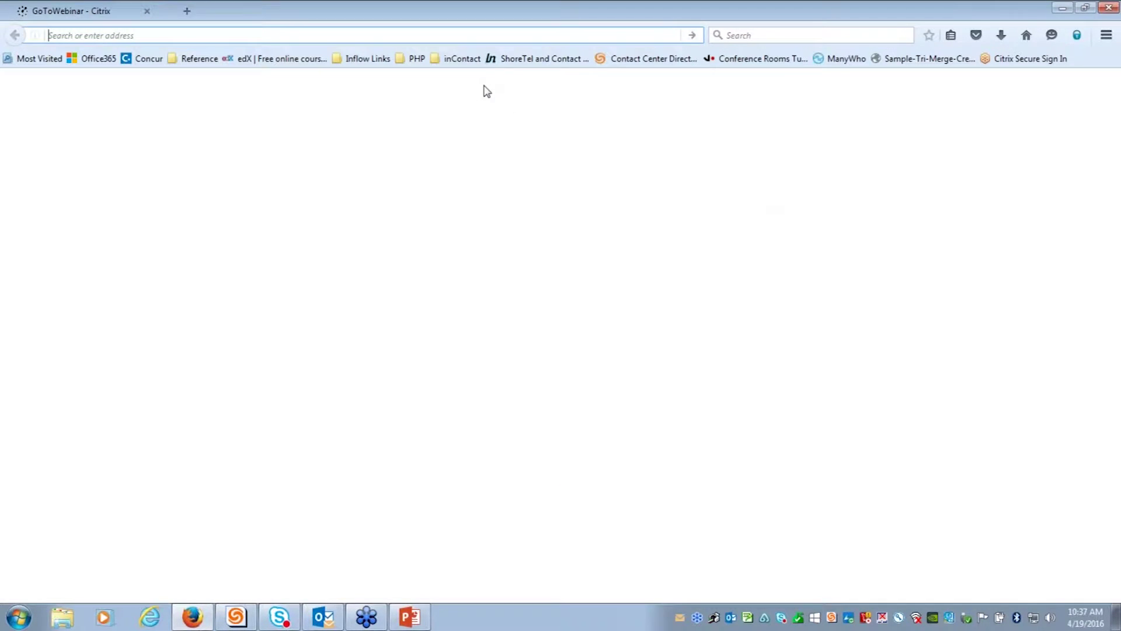
Step: Sign in to Contact Center Director with the administrator's user ID and password
key(ctrl+t)
click(654, 59)
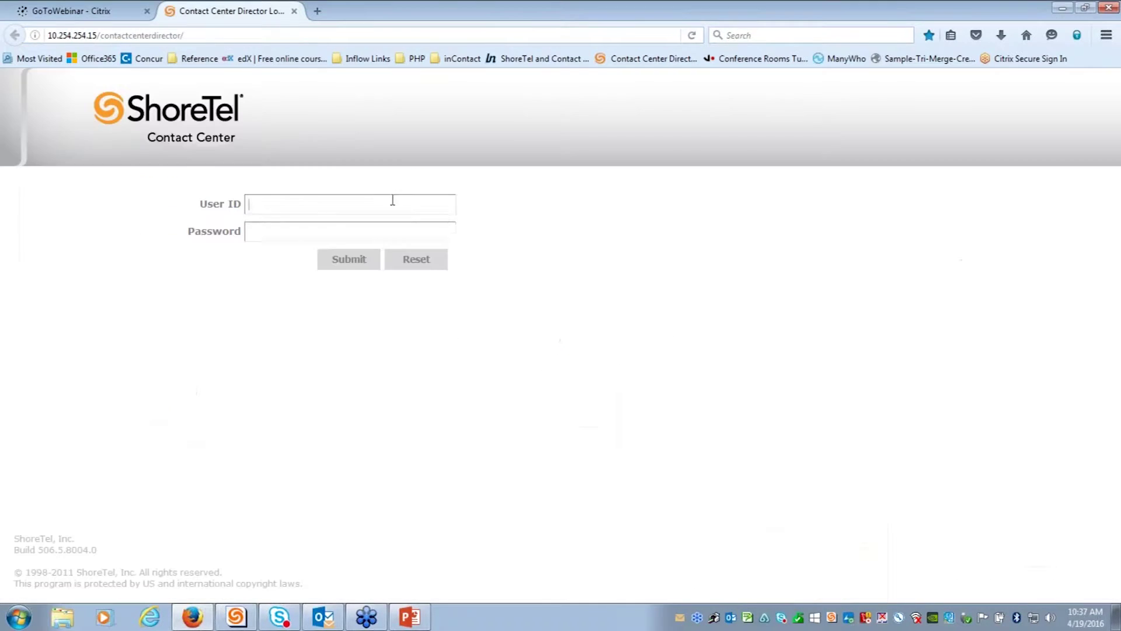
click(393, 204)
key(Tab)
click(353, 266)
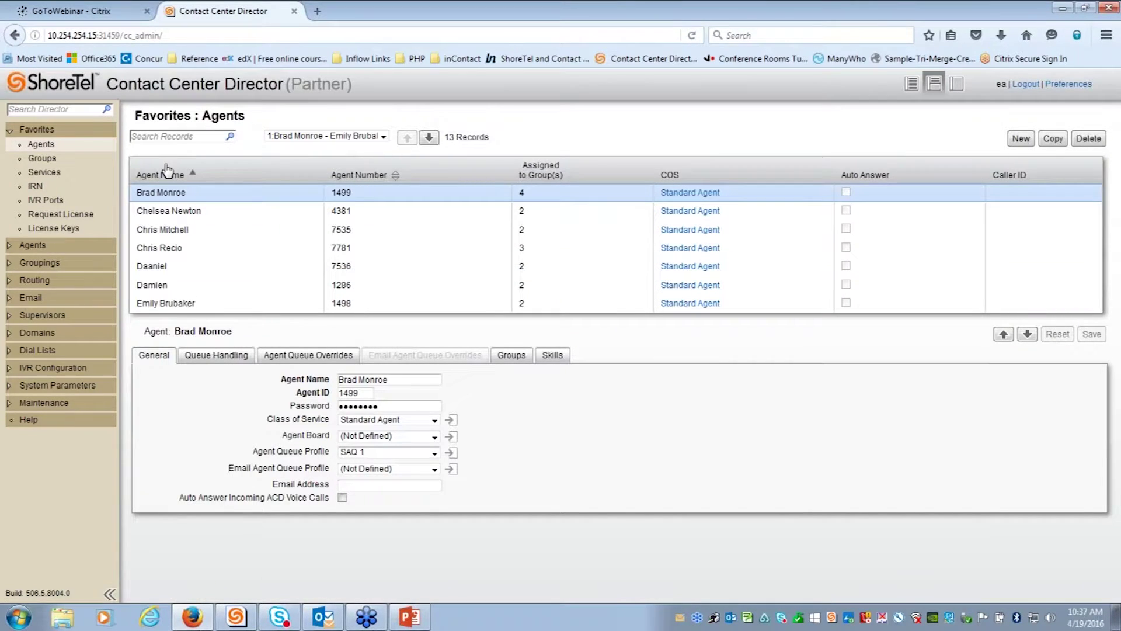
Step: Search 'database' to open Database Connections and review the ODBC DSN list without changing it
click(66, 110)
text(database)
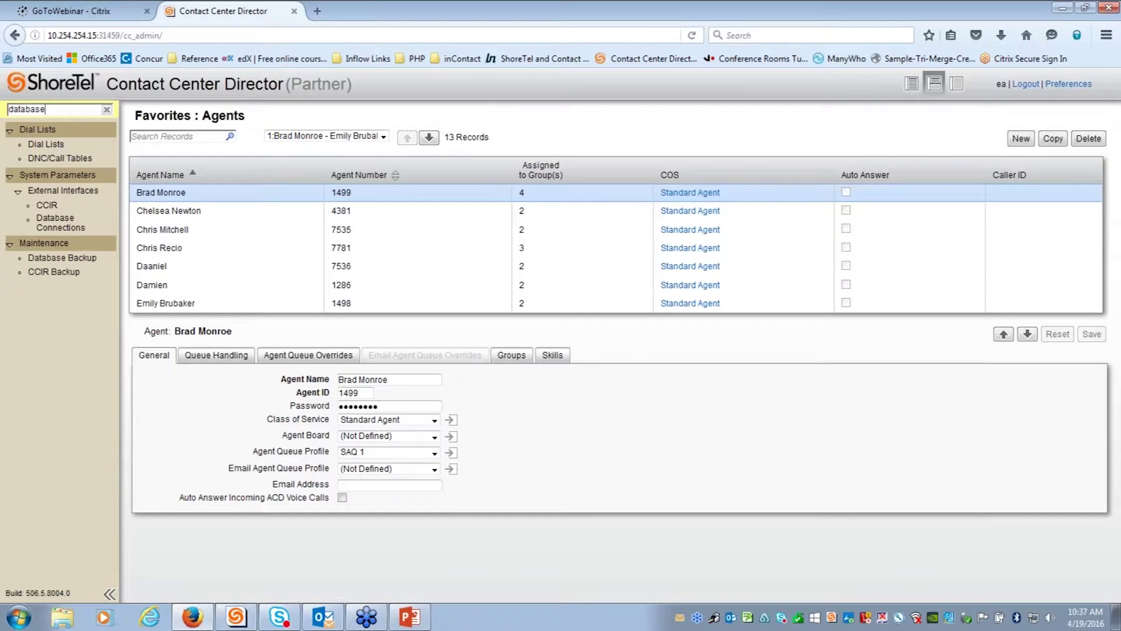
click(62, 227)
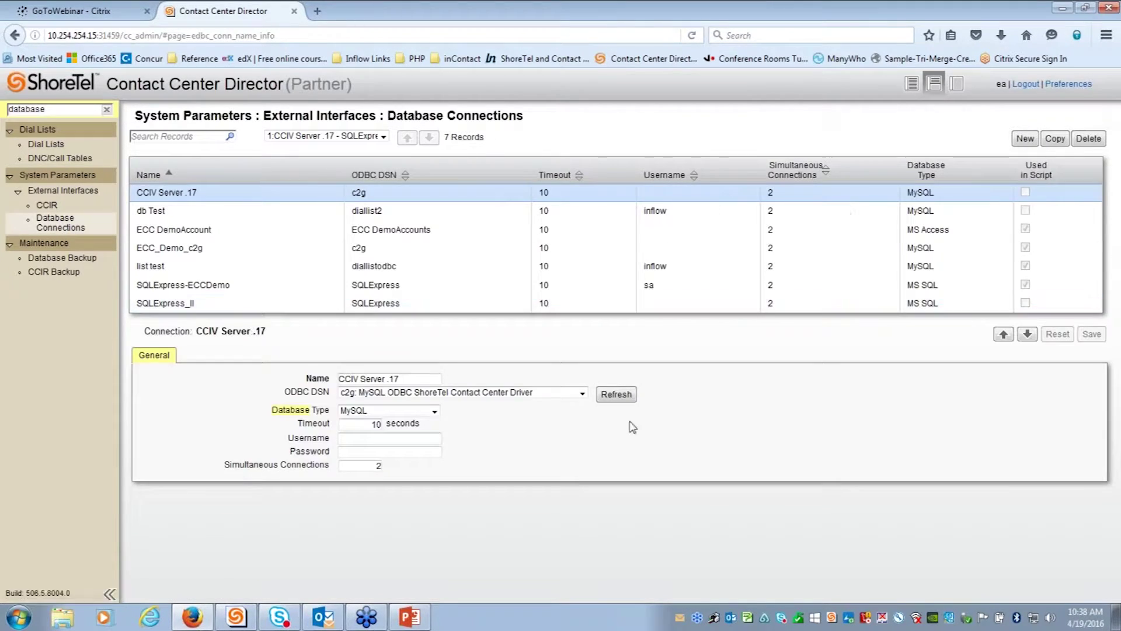
click(582, 394)
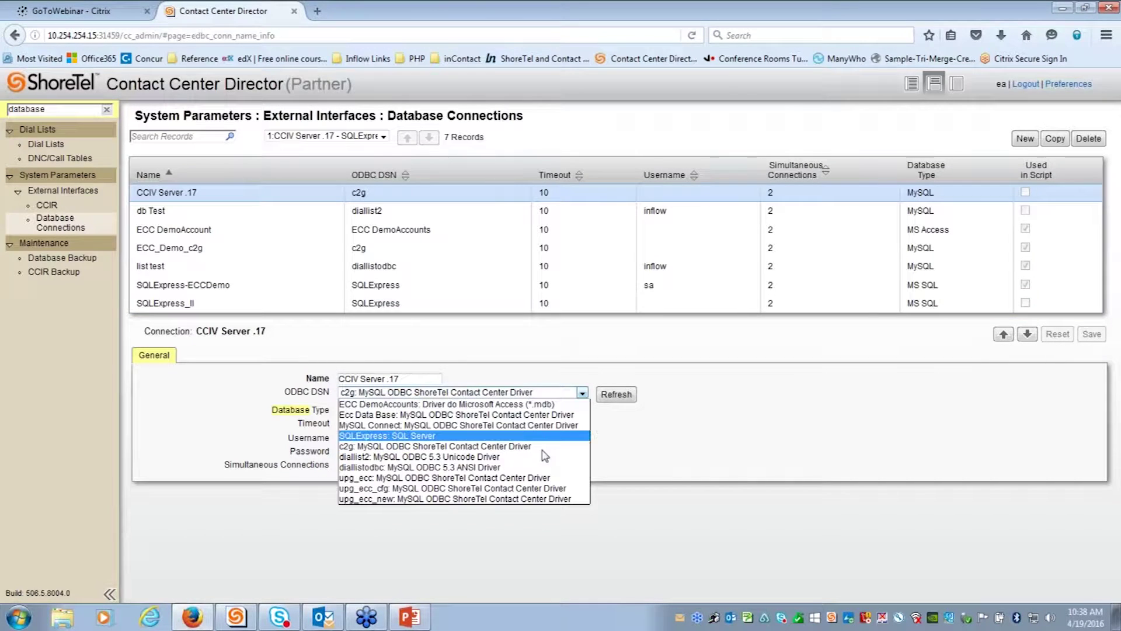
click(563, 393)
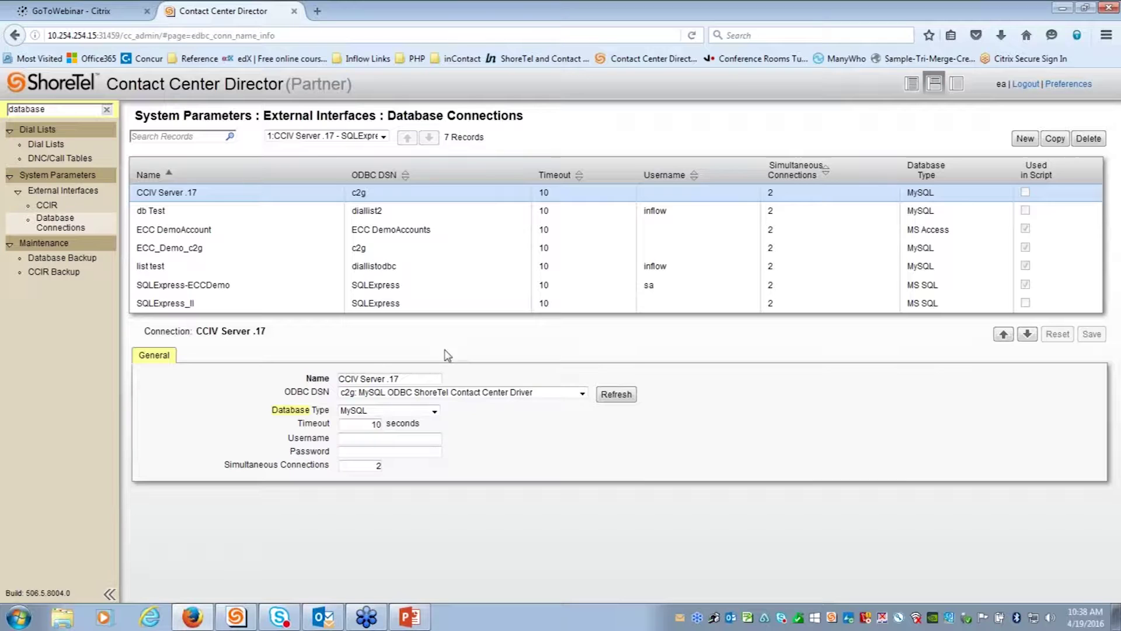
Step: Start a new connection named DemoToday with database type MS SQL, keeping 2 simultaneous connections
click(1025, 139)
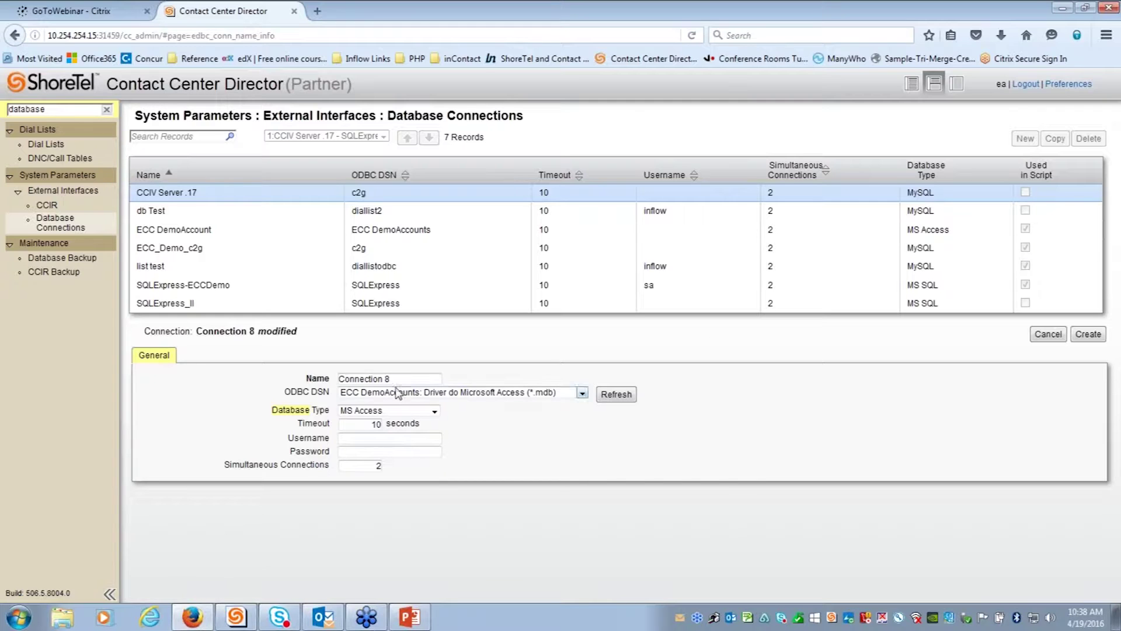
drag(391, 378, 263, 379)
text(Demo)
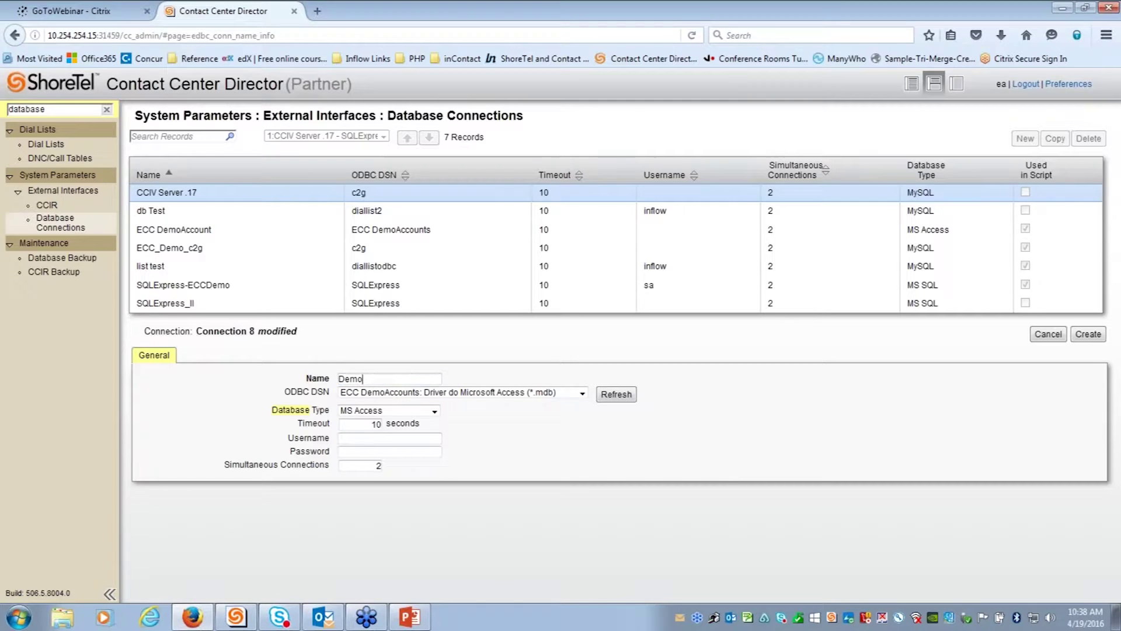
text(Today)
click(435, 411)
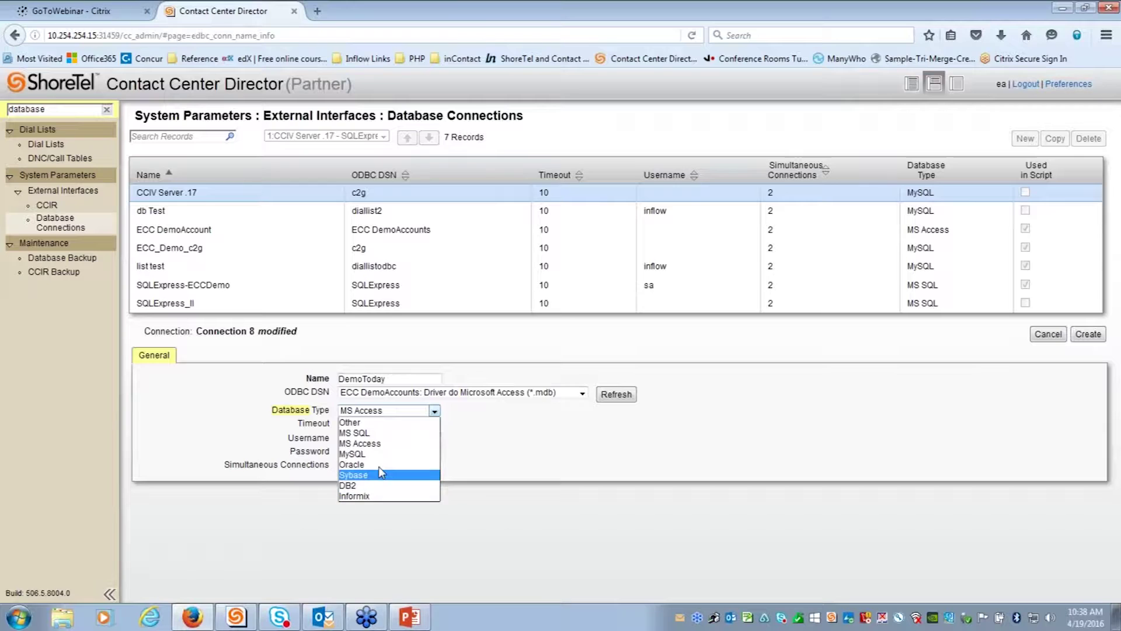
click(378, 433)
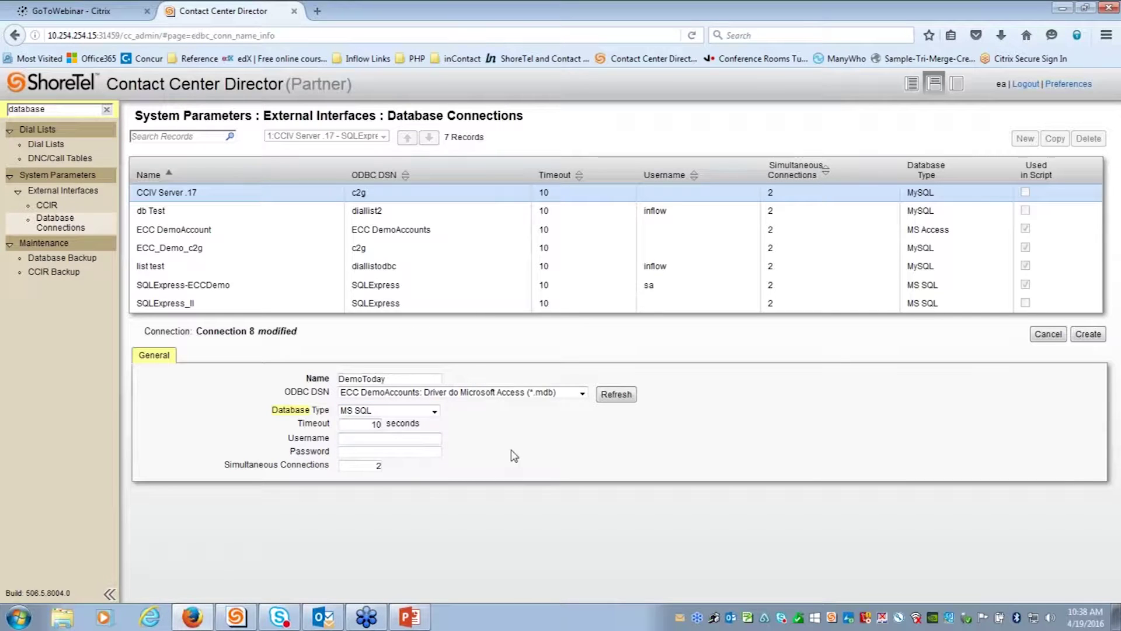
click(365, 439)
click(364, 466)
drag(364, 466, 415, 467)
click(517, 459)
Step: Choose the SQLExpress: SQL Server ODBC data source and create the DemoToday connection
click(543, 393)
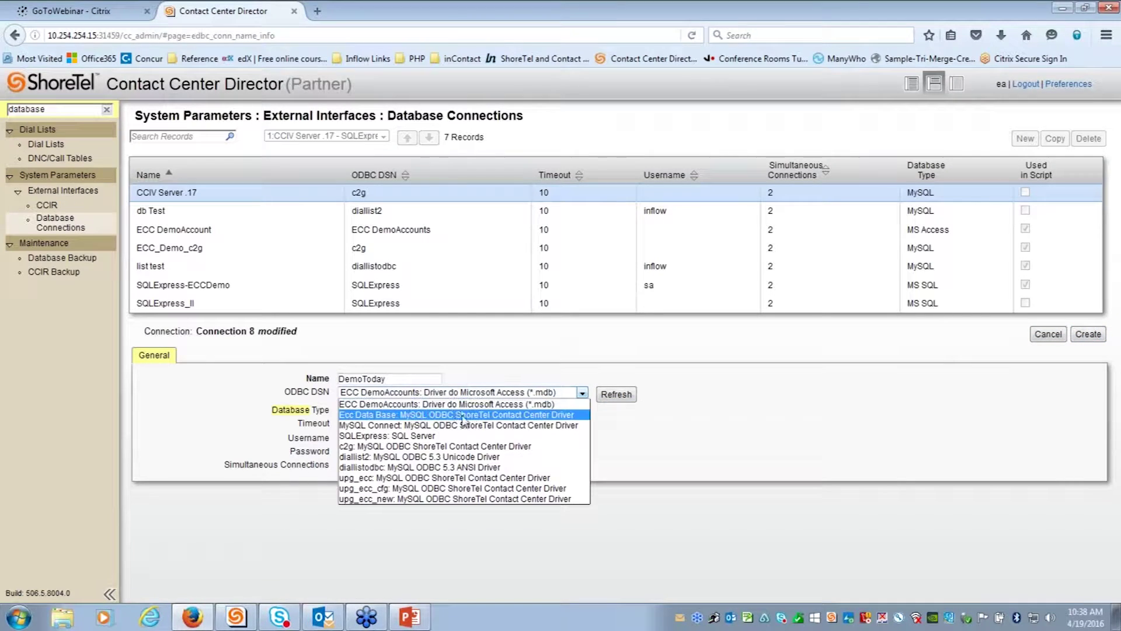
click(427, 435)
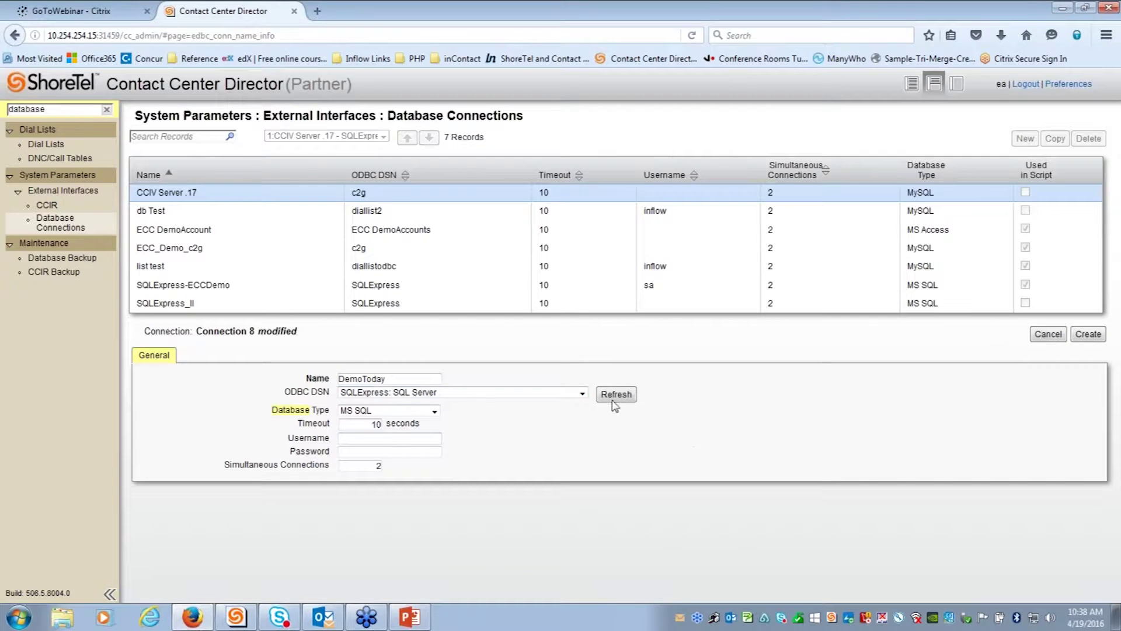
click(582, 395)
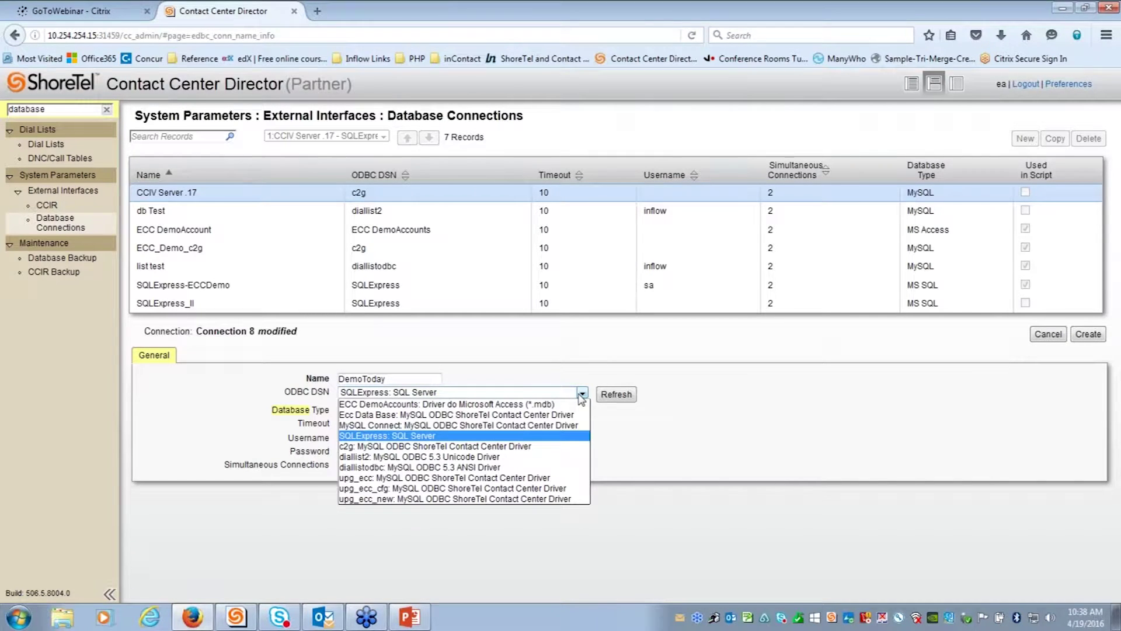
click(444, 435)
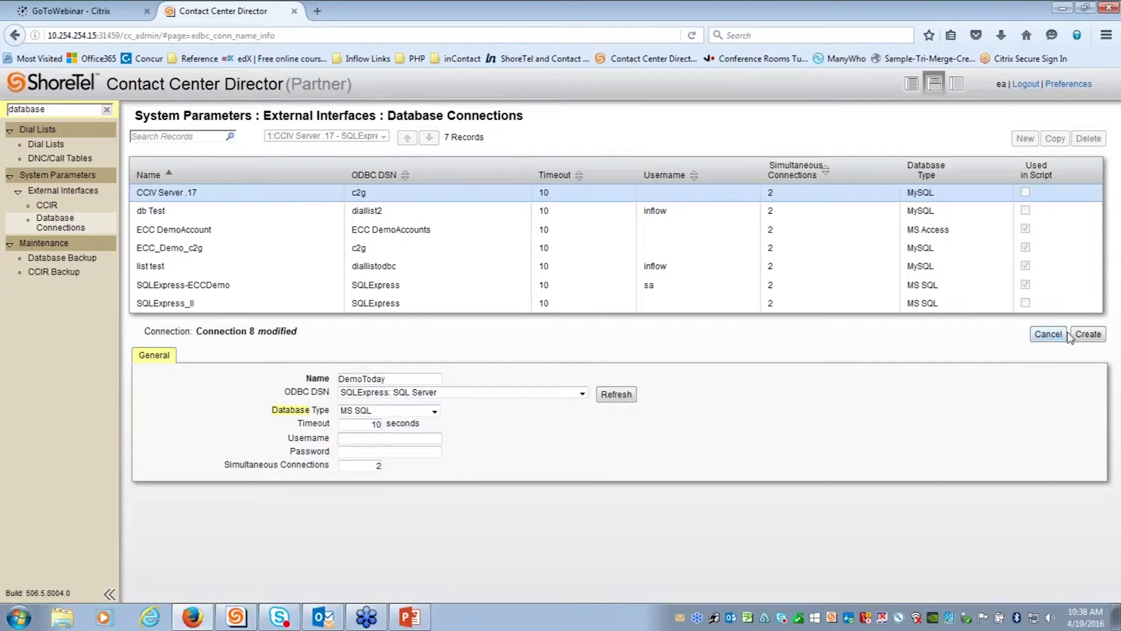
click(1088, 336)
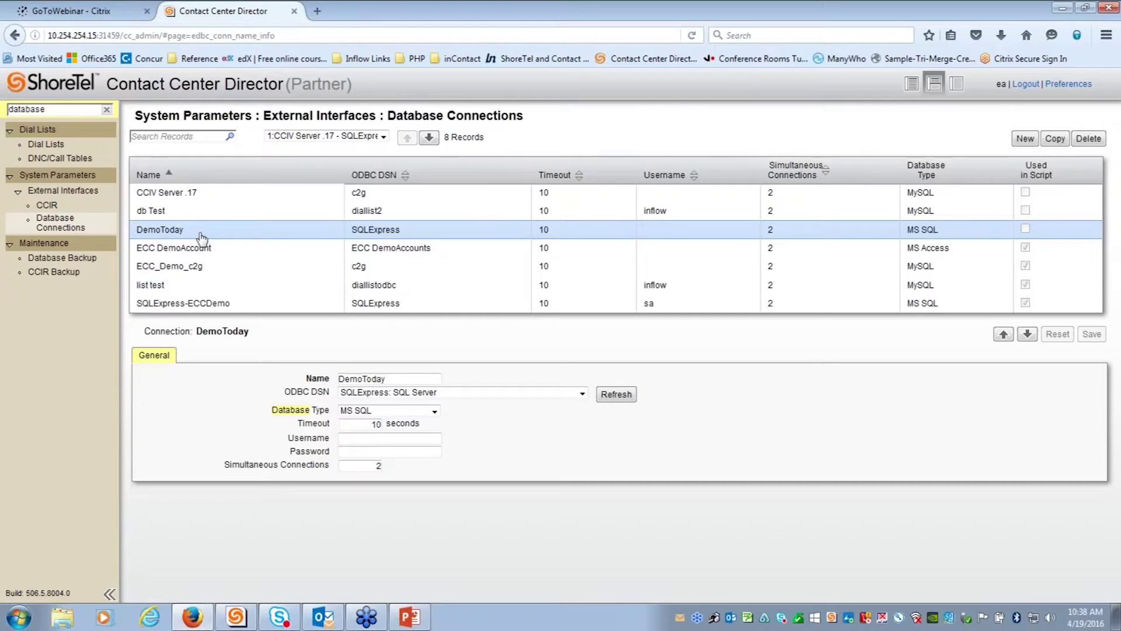
Step: Search the navigation for 'call profil' and open the Call Profiles page
drag(54, 110, 3, 115)
text(call profile)
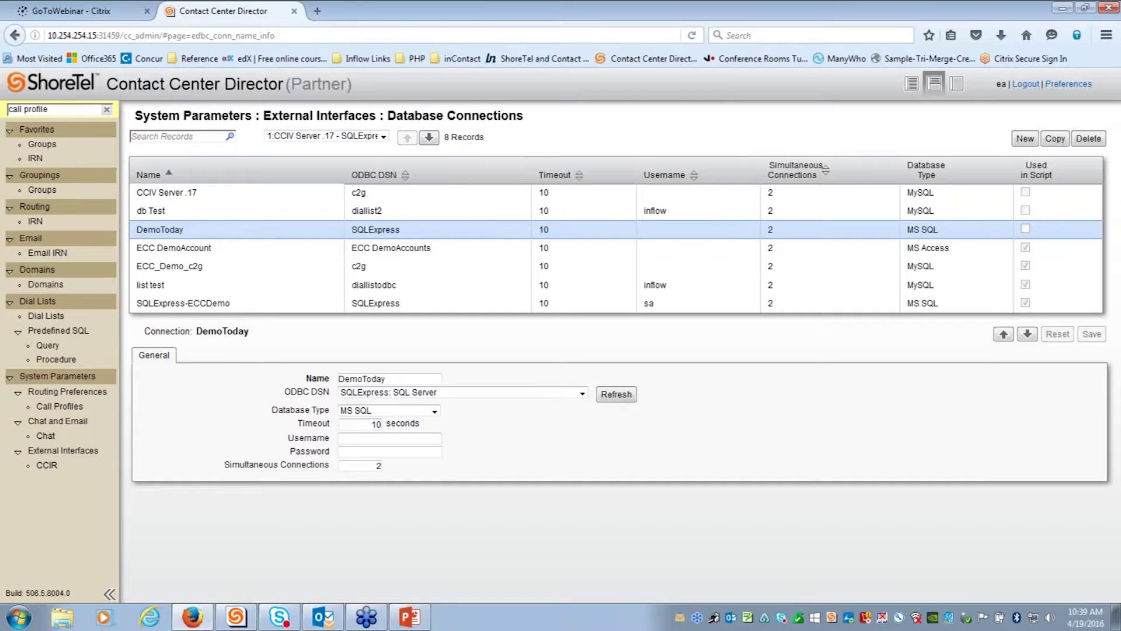
click(63, 407)
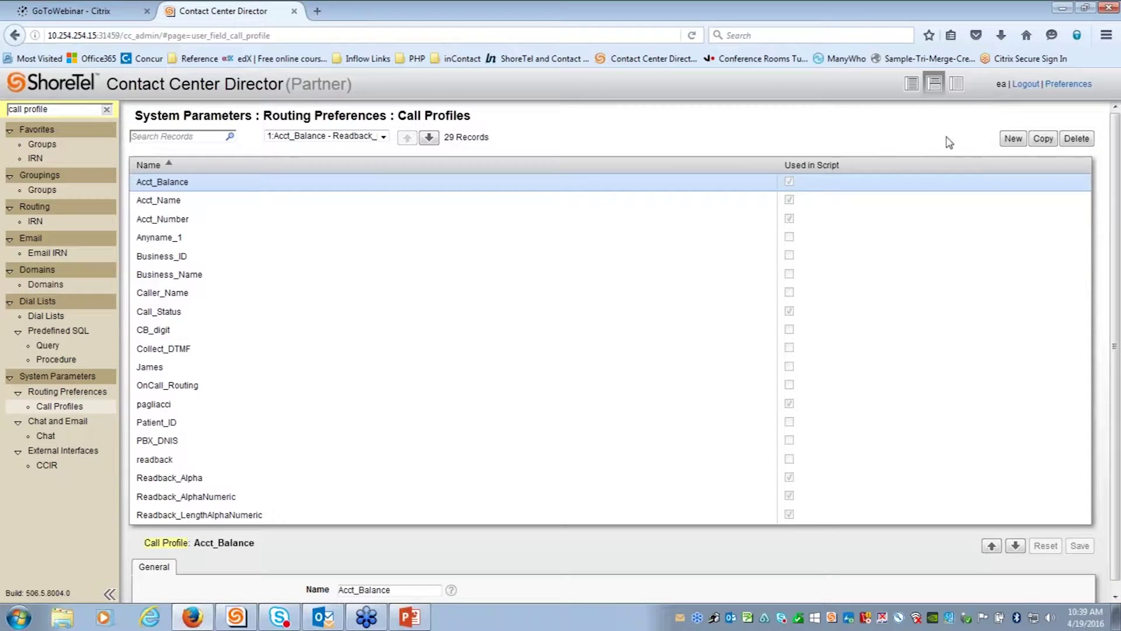
Step: Create the CustomerPolicyID call profile and search the navigation for 'IVR Appli'
click(1014, 139)
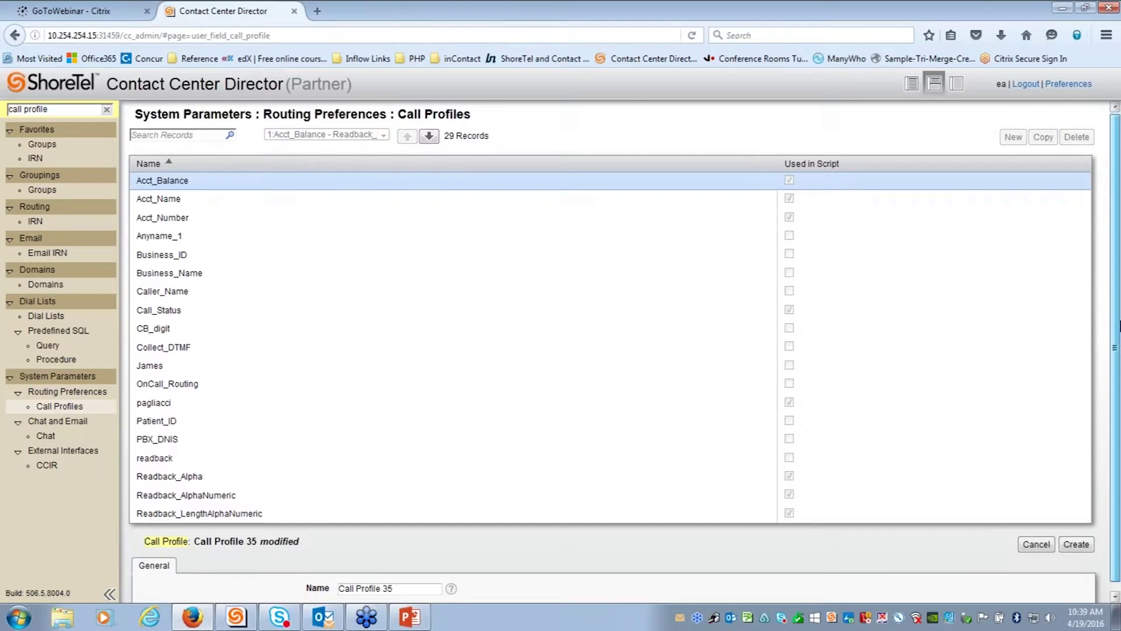
text(Customer)
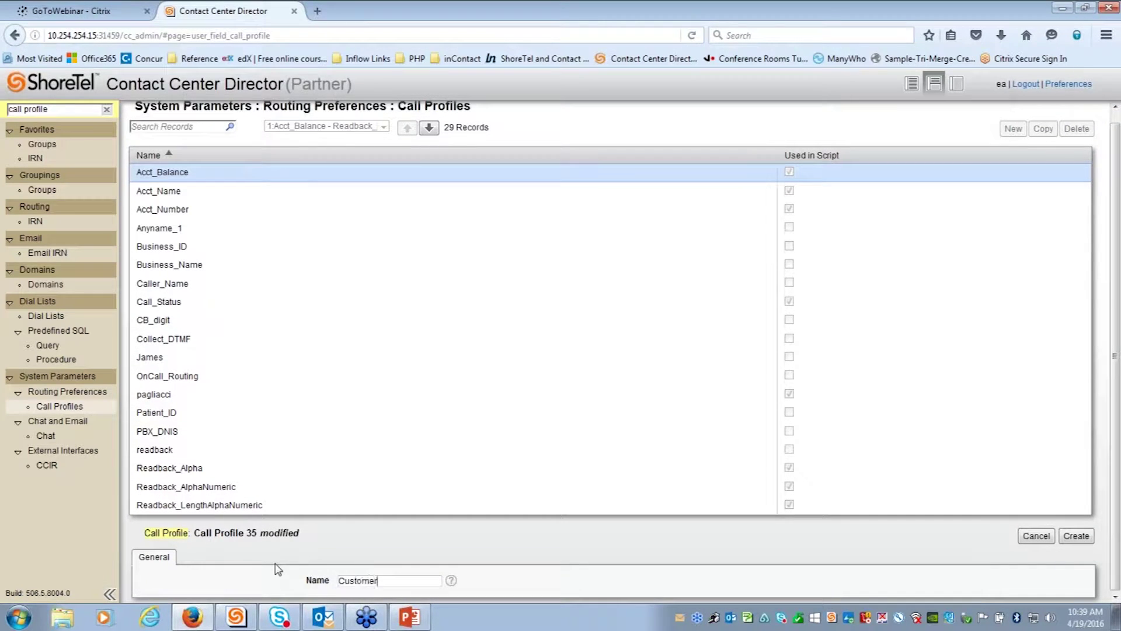
text(PolicyID)
click(1076, 536)
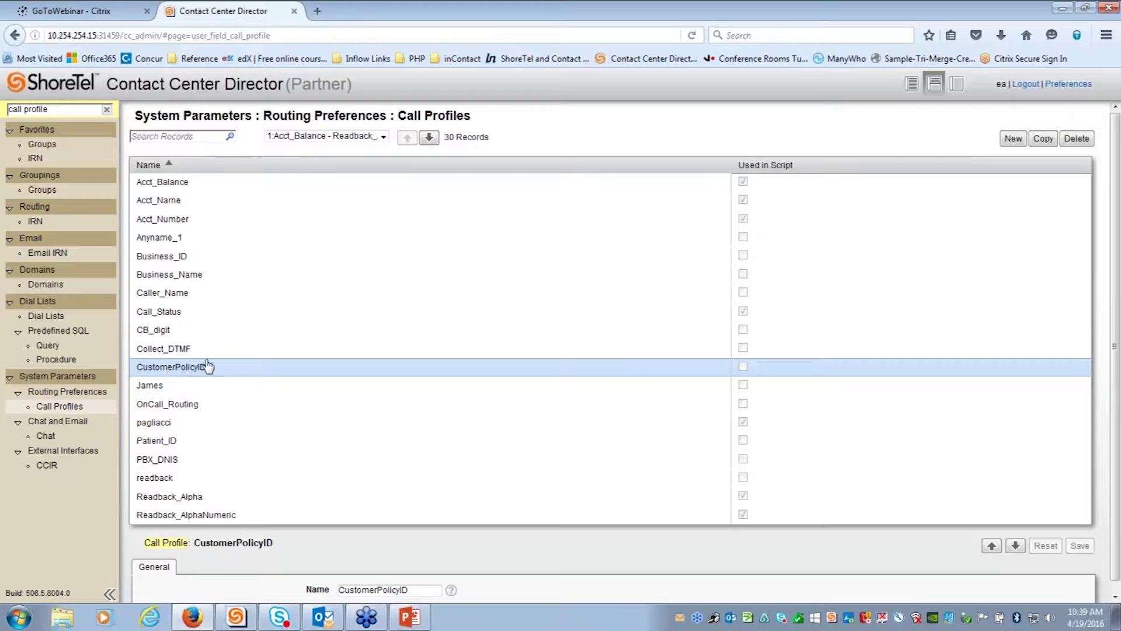
drag(53, 111, 7, 111)
text(IVR Appli)
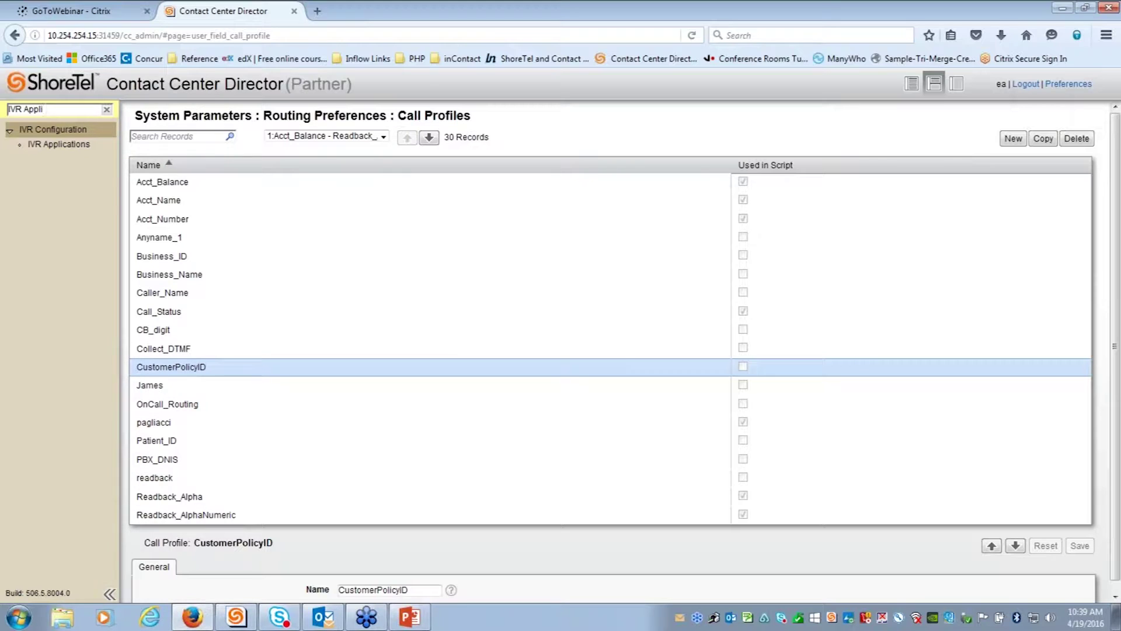
Step: On the IVR Applications page, create an application named 1_CS
click(55, 148)
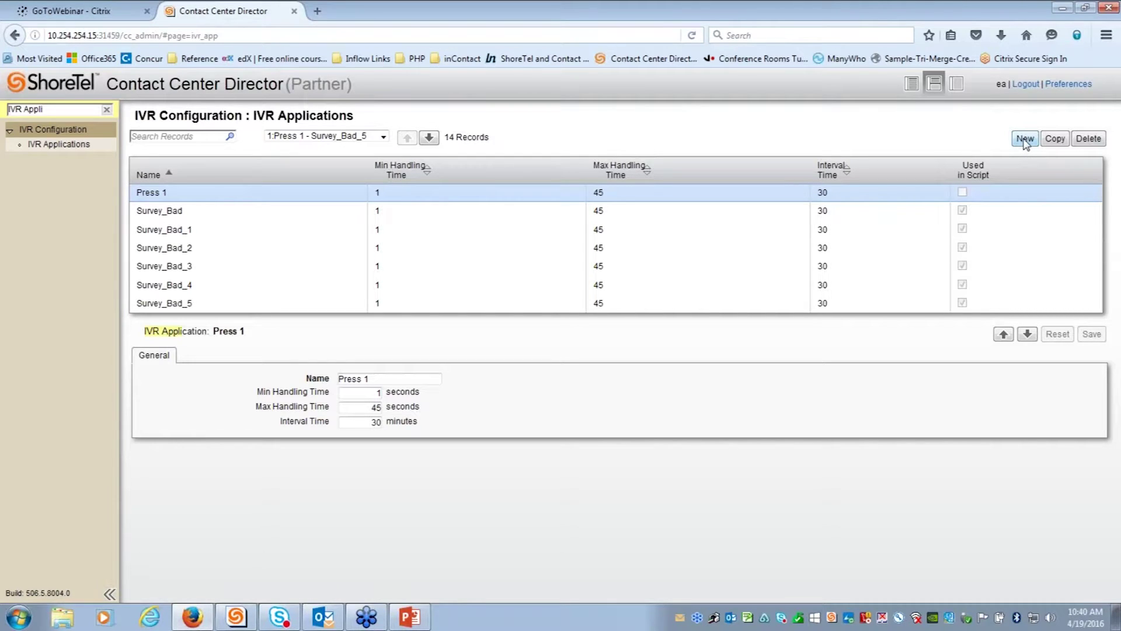
click(1024, 140)
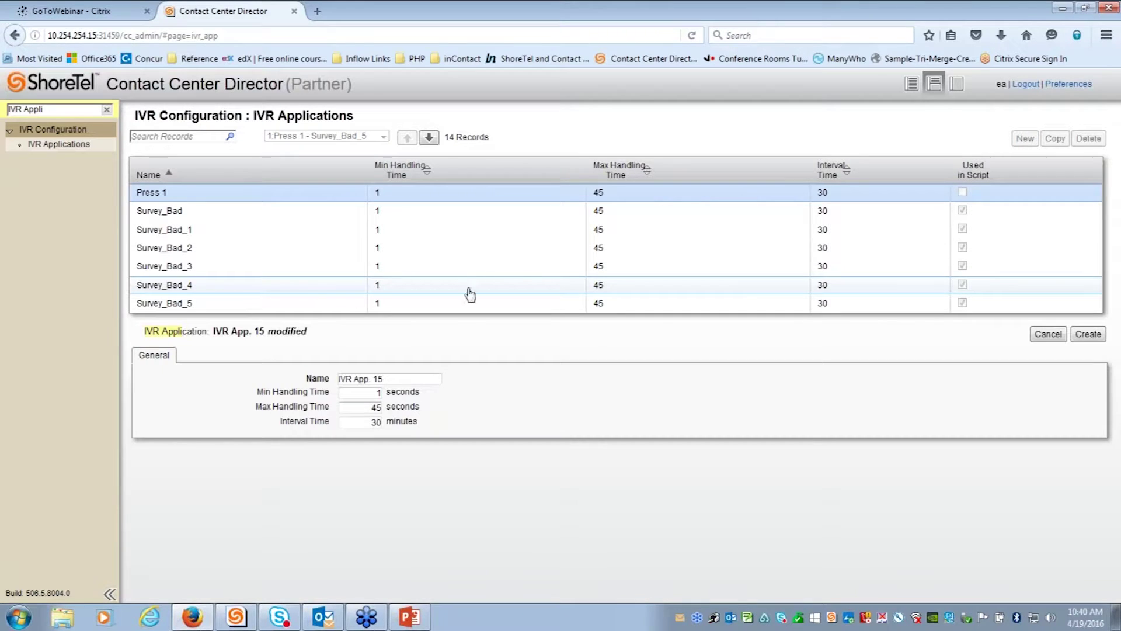
drag(399, 379, 194, 355)
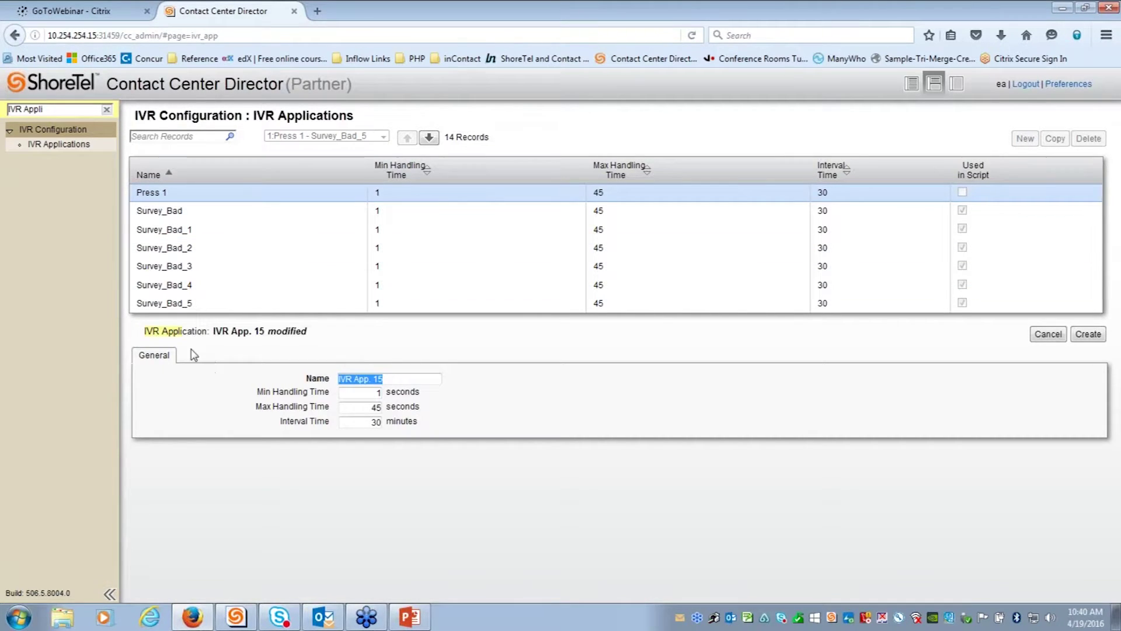
key(BackSpace)
text(1_csut)
text(S)
click(1090, 335)
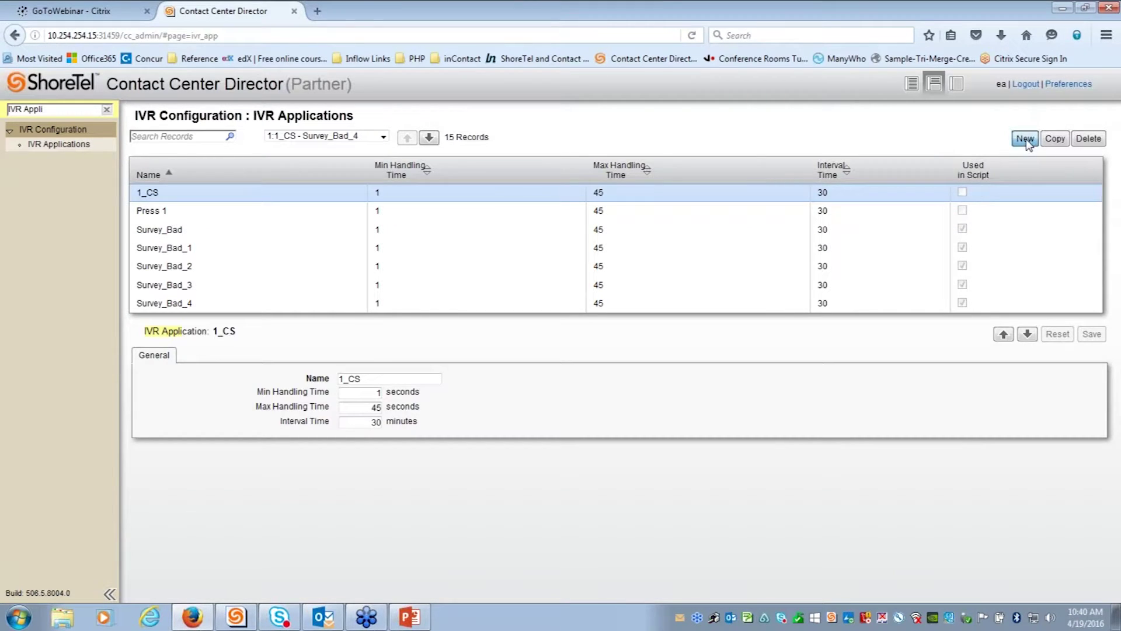
Step: Create a second IVR application named 2_TechSupport
click(1026, 139)
text(2_TEchSupp)
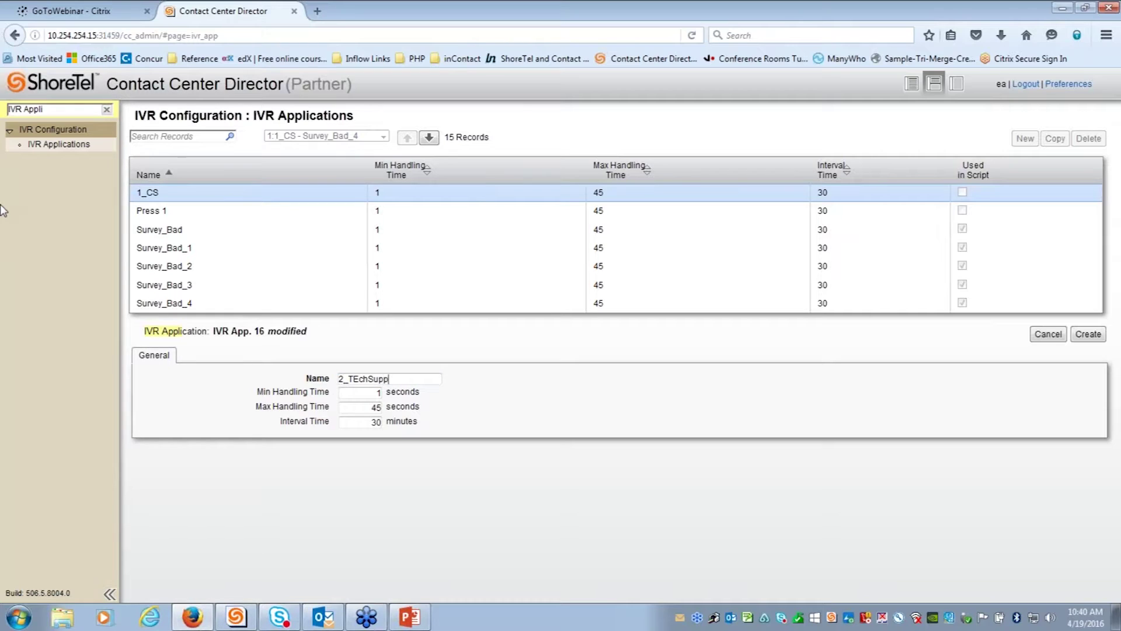
key(BackSpace)
key(BackSpace)
key(BackSpace)
key(BackSpace)
key(BackSpace)
key(BackSpace)
text(echSu)
click(1088, 333)
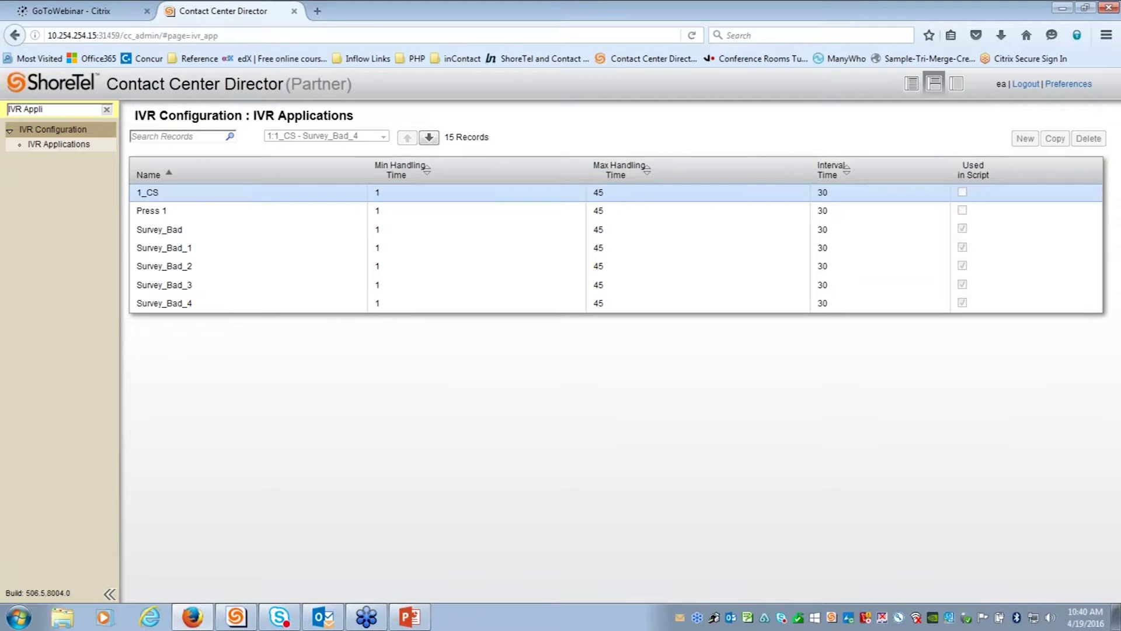
Step: Create a third IVR application, 3_Sales, and minimize everything to the desktop
click(1025, 139)
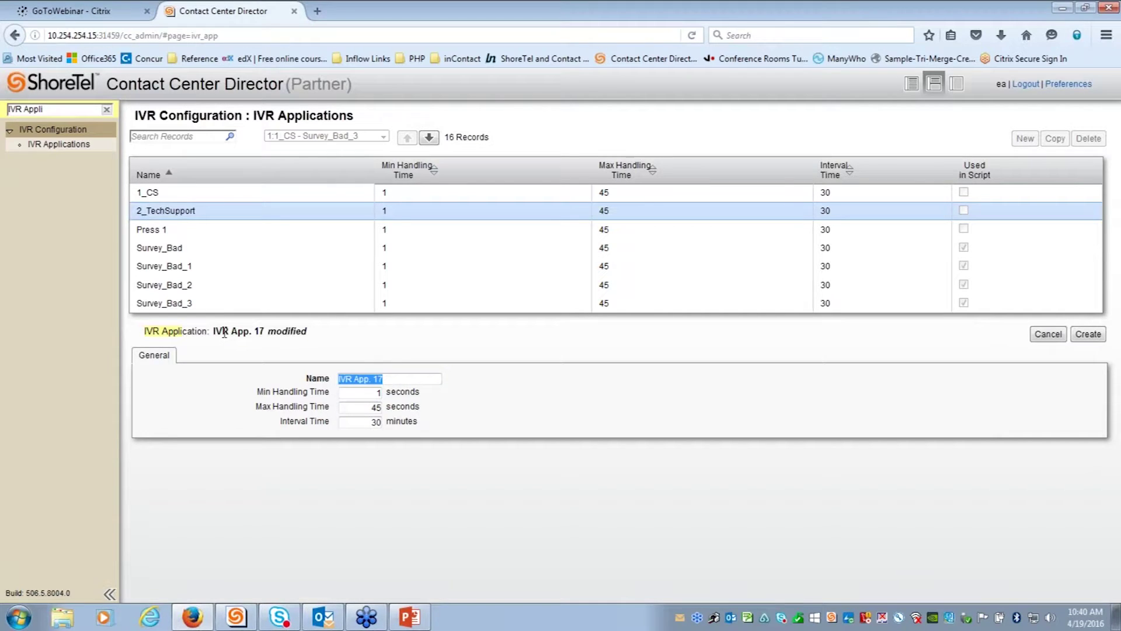
text(3_)
text(Survey)
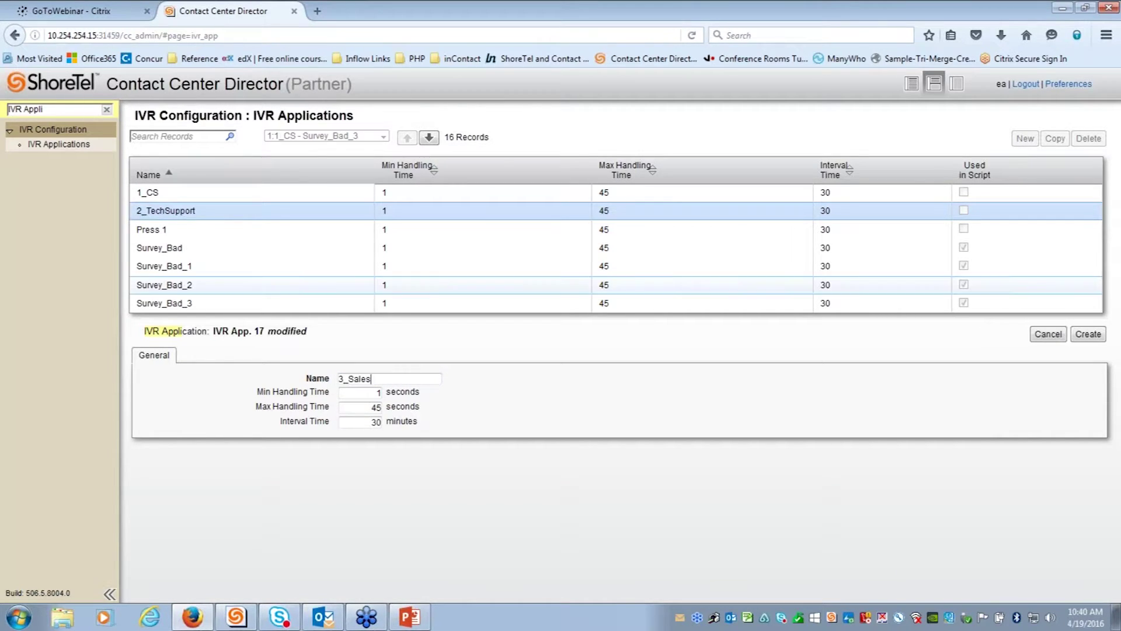
click(1088, 334)
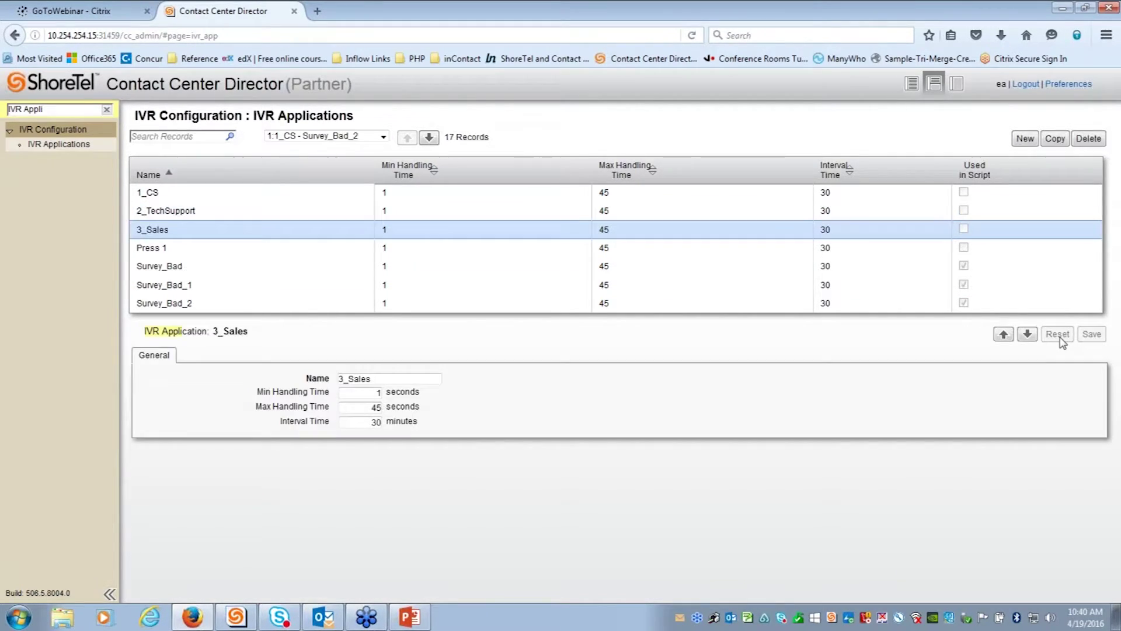
key(super+d)
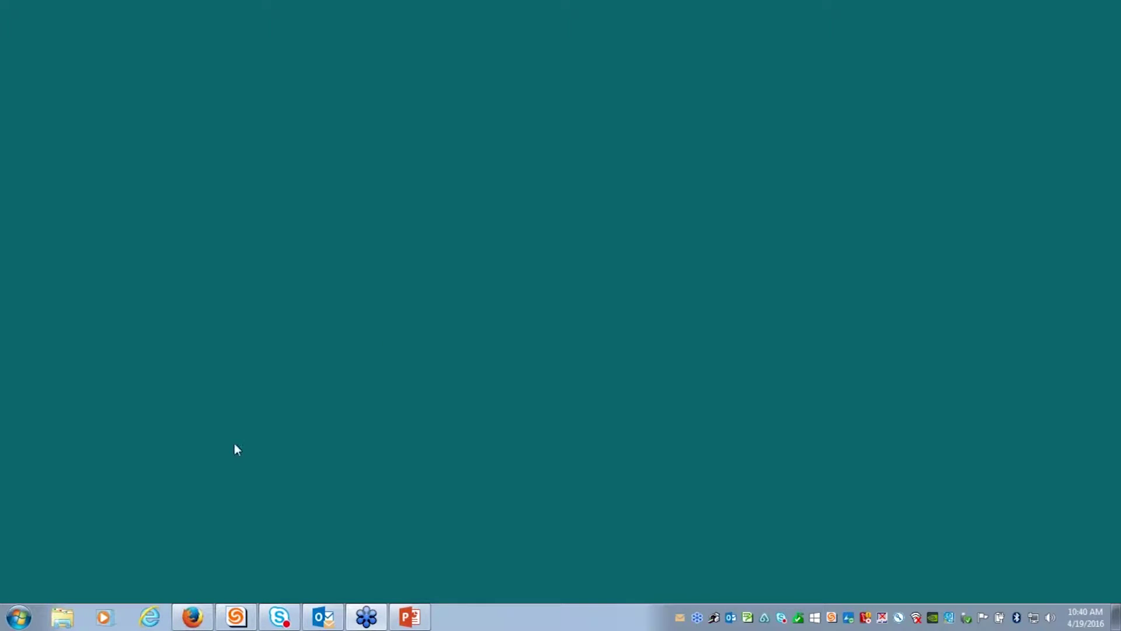
Step: Launch the Graphical Call Control Scripts editor from Start > All Programs > ShoreTel > ShoreWare Contact Center Supervisor
click(18, 616)
click(55, 554)
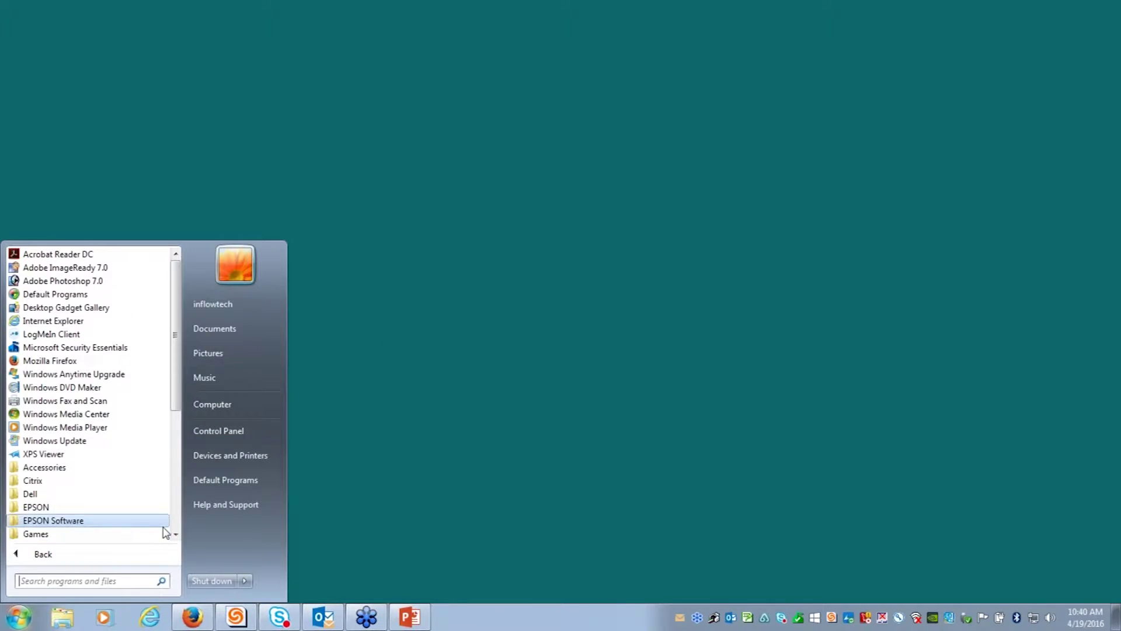
drag(177, 389, 175, 508)
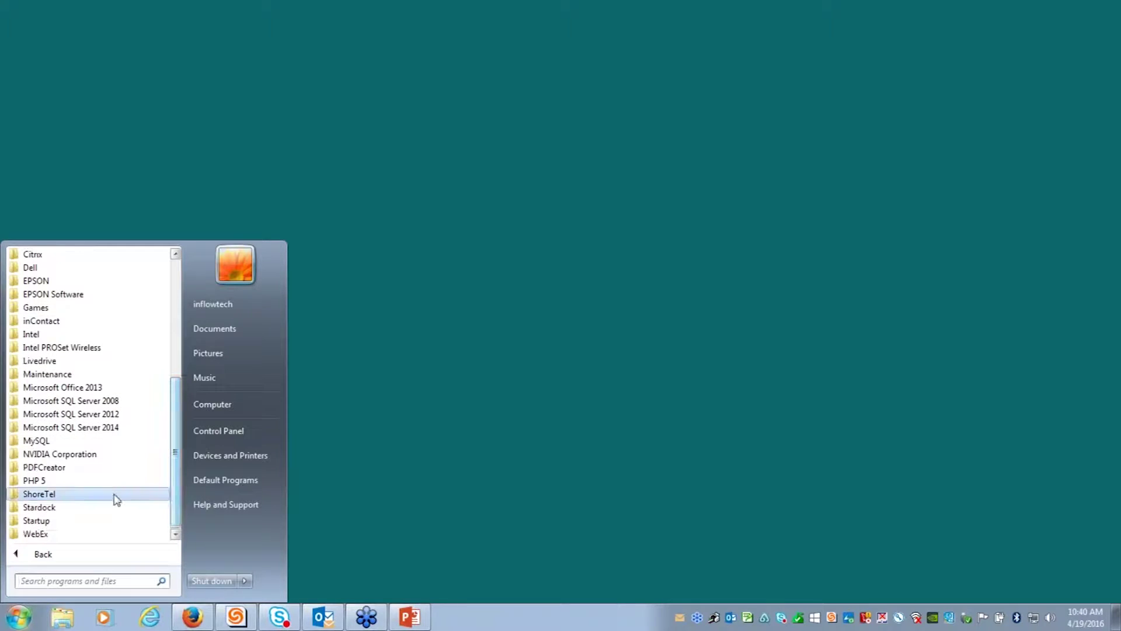
click(115, 496)
scroll(164, 462, down, 1)
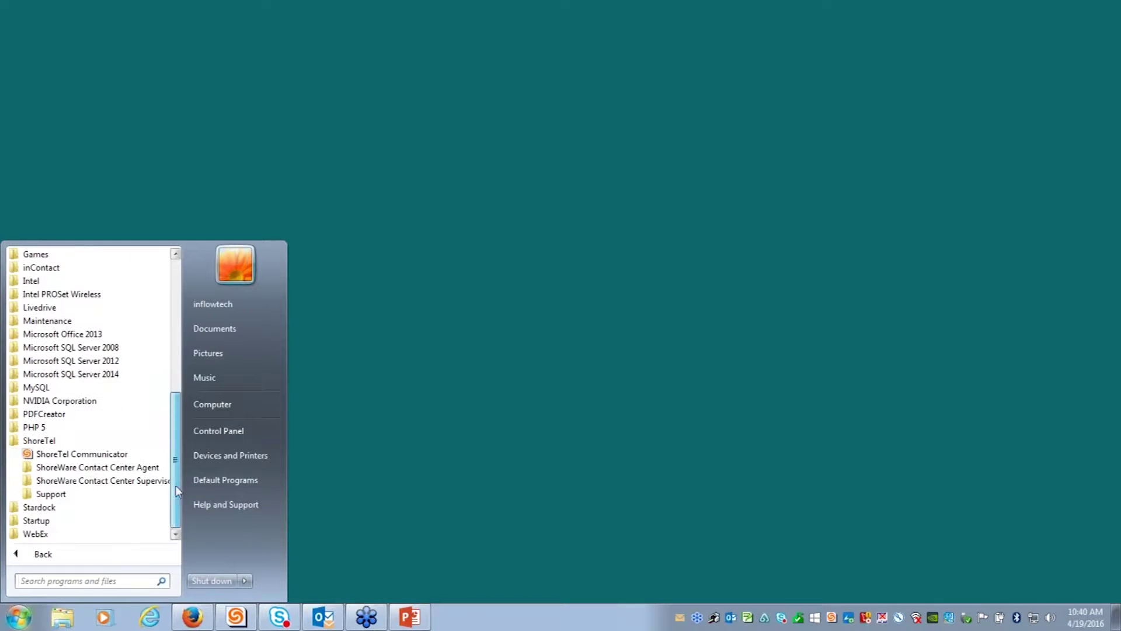
click(88, 485)
click(33, 524)
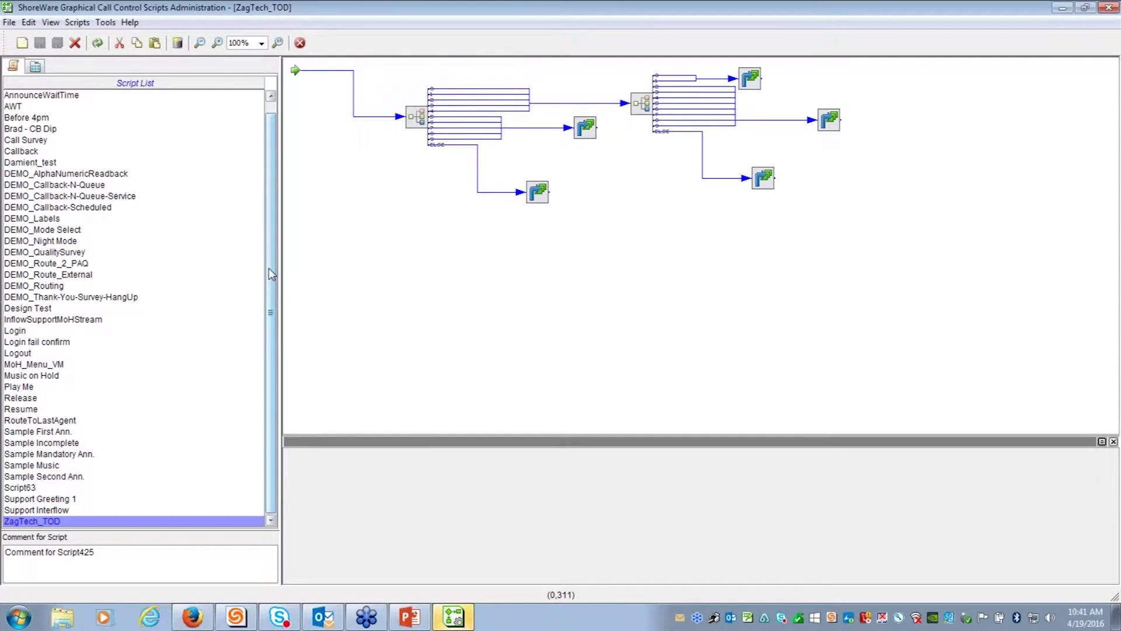
Step: Show the action palette widened to five columns and create a new blank script, Script508
scroll(271, 274, up, 1)
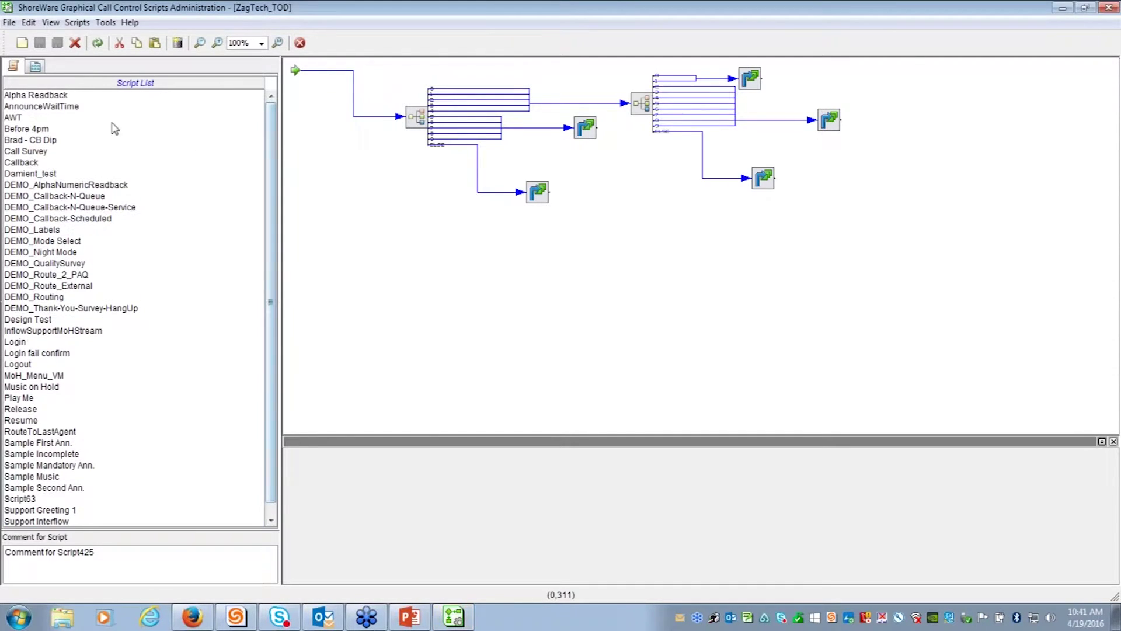
click(34, 66)
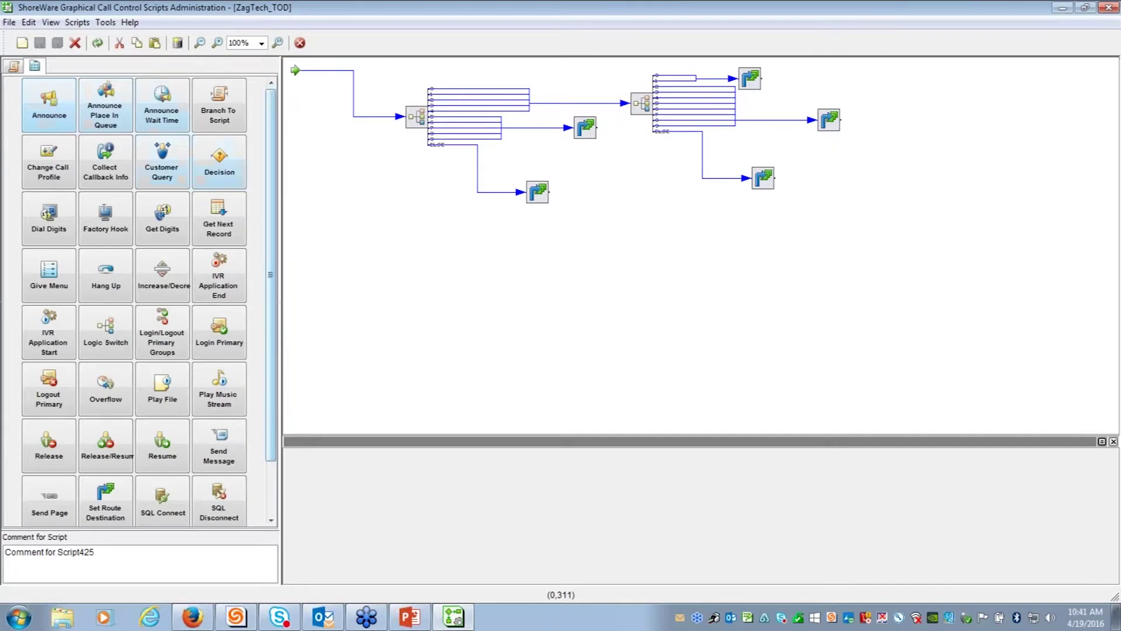
drag(280, 183, 330, 182)
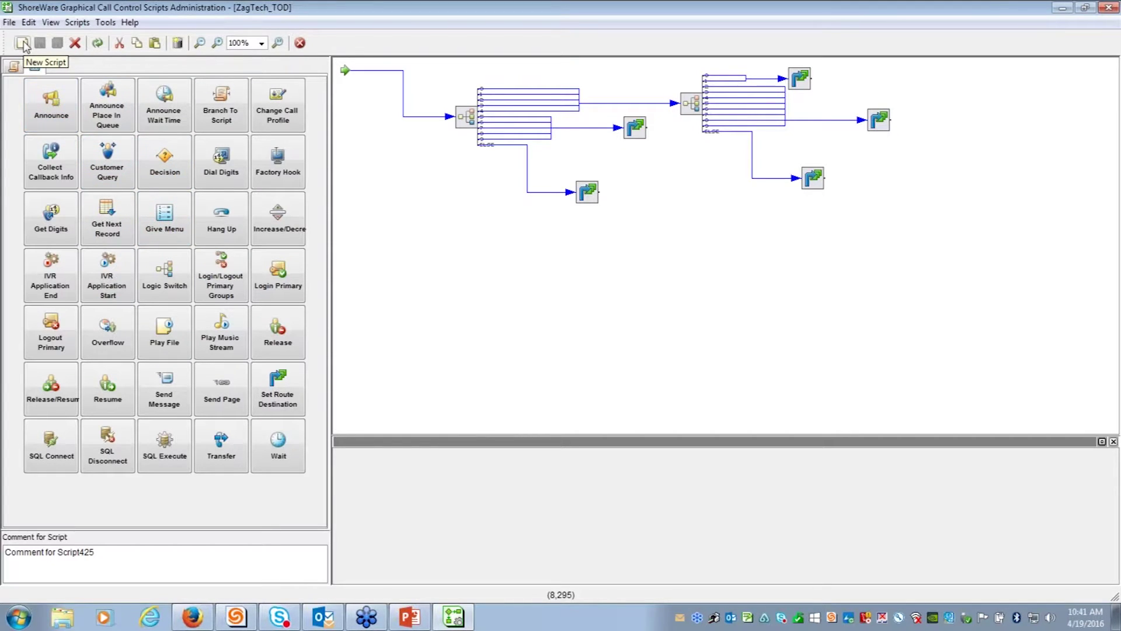
click(22, 44)
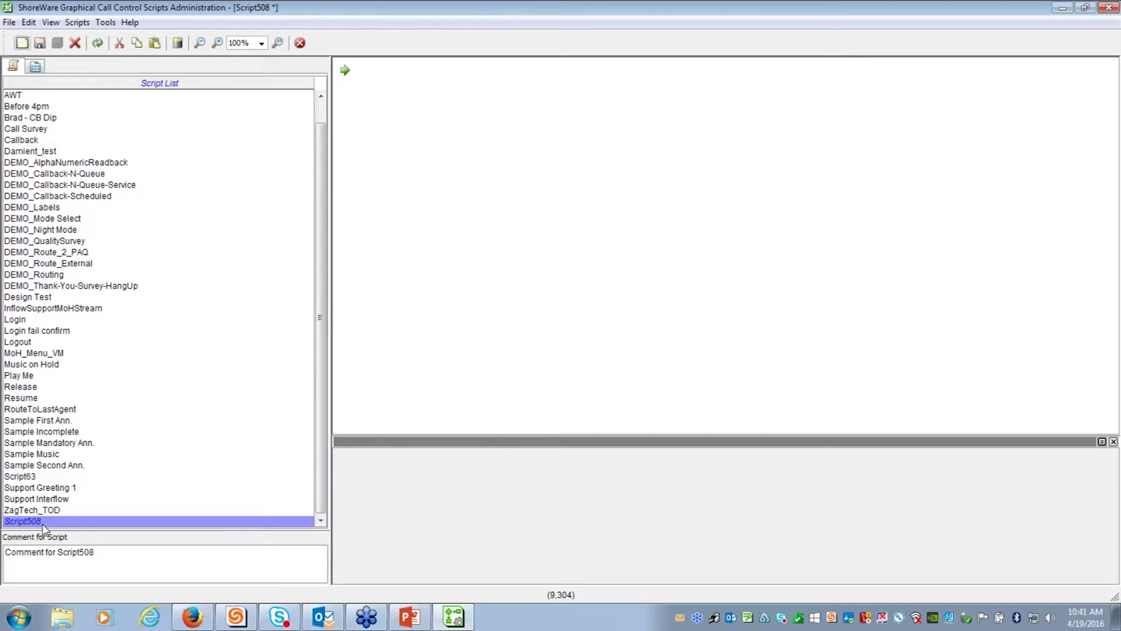
Step: Place a Give Menu node and three stacked Change Call Profile nodes on Script508's canvas
click(34, 66)
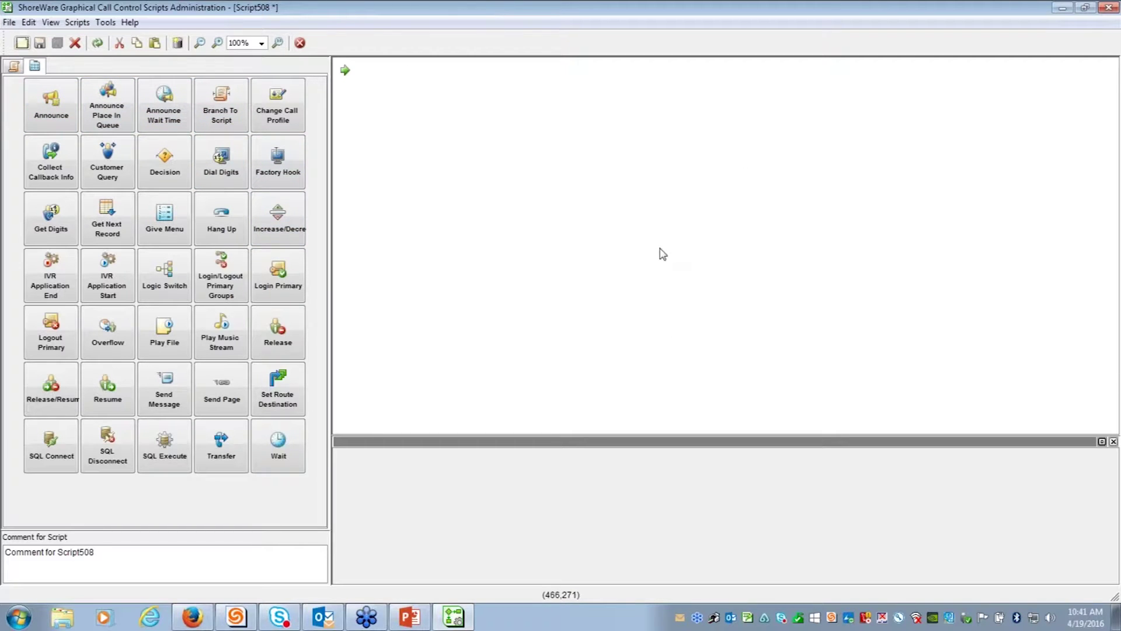
click(163, 219)
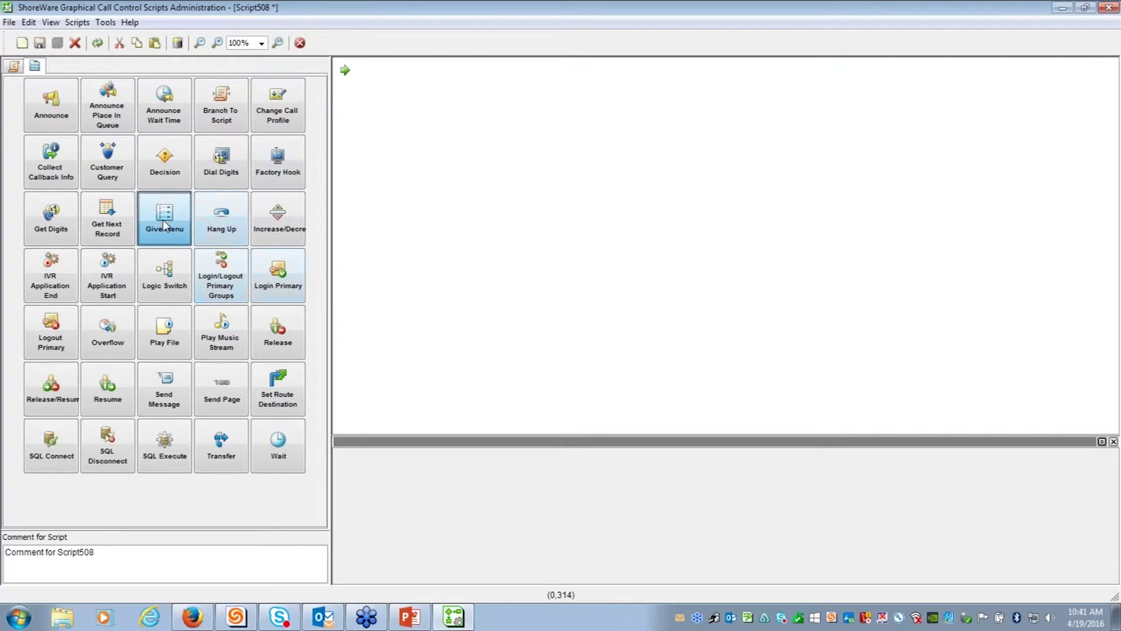
click(413, 145)
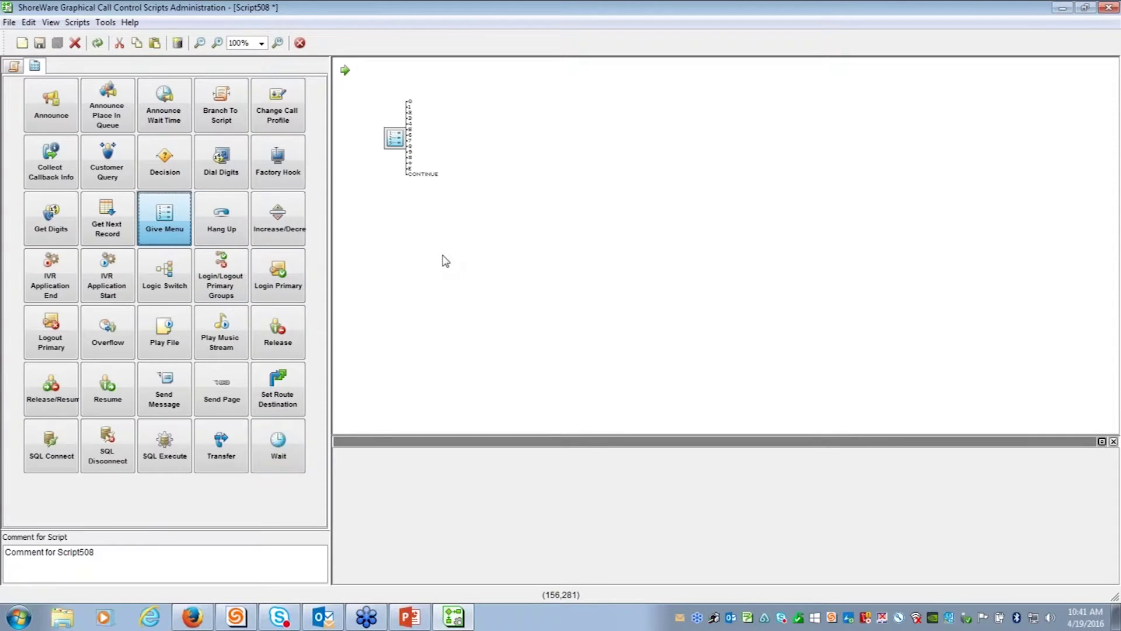
click(278, 111)
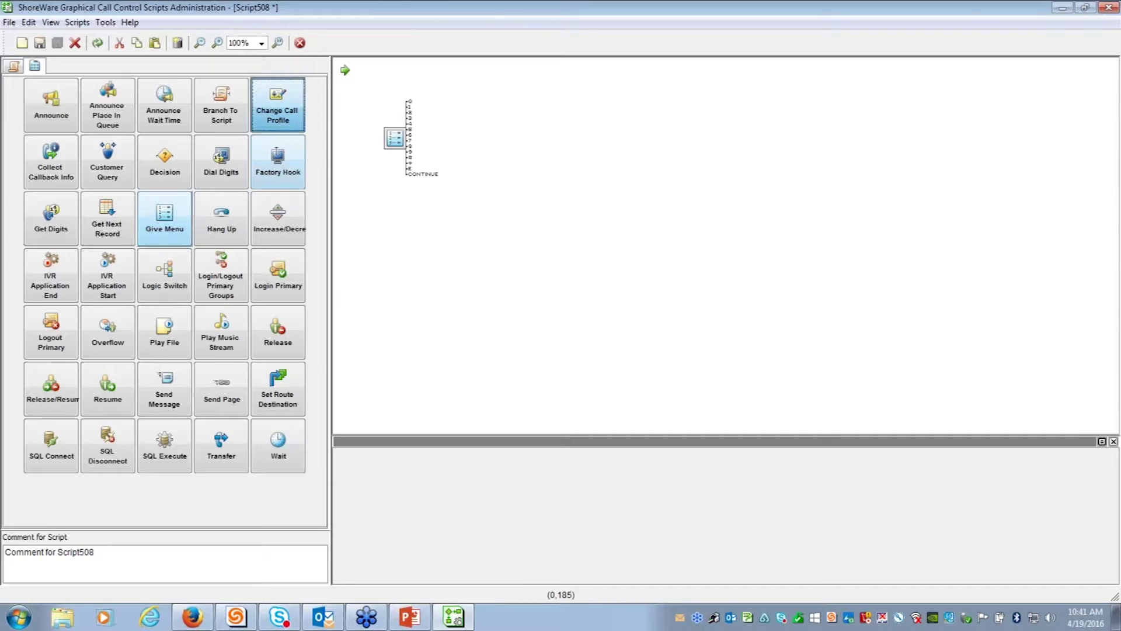
click(494, 100)
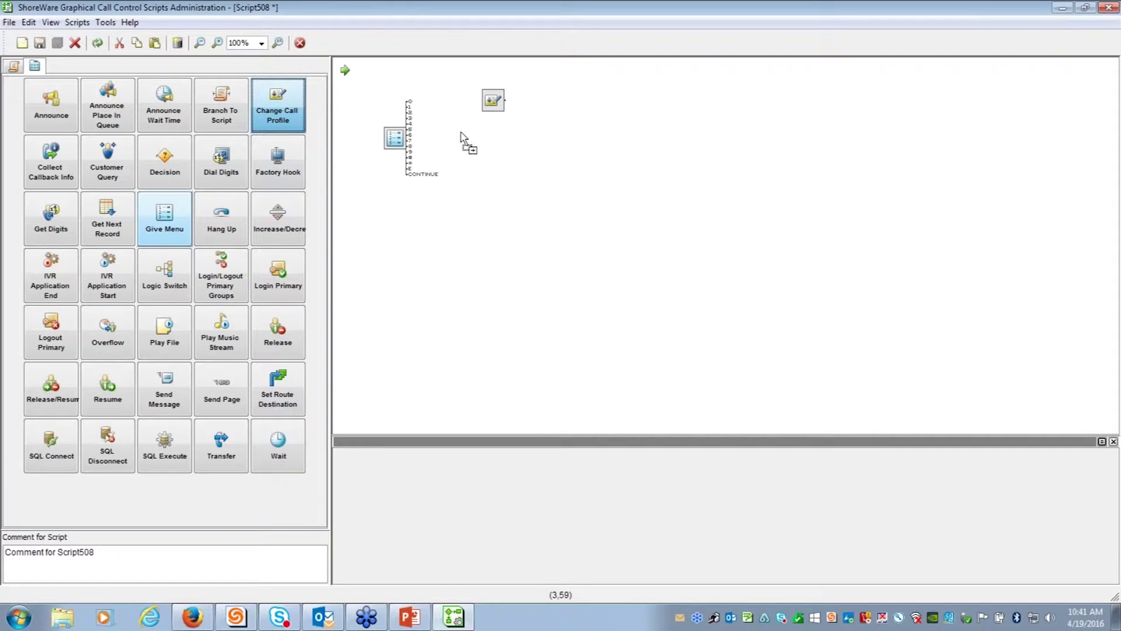
click(490, 134)
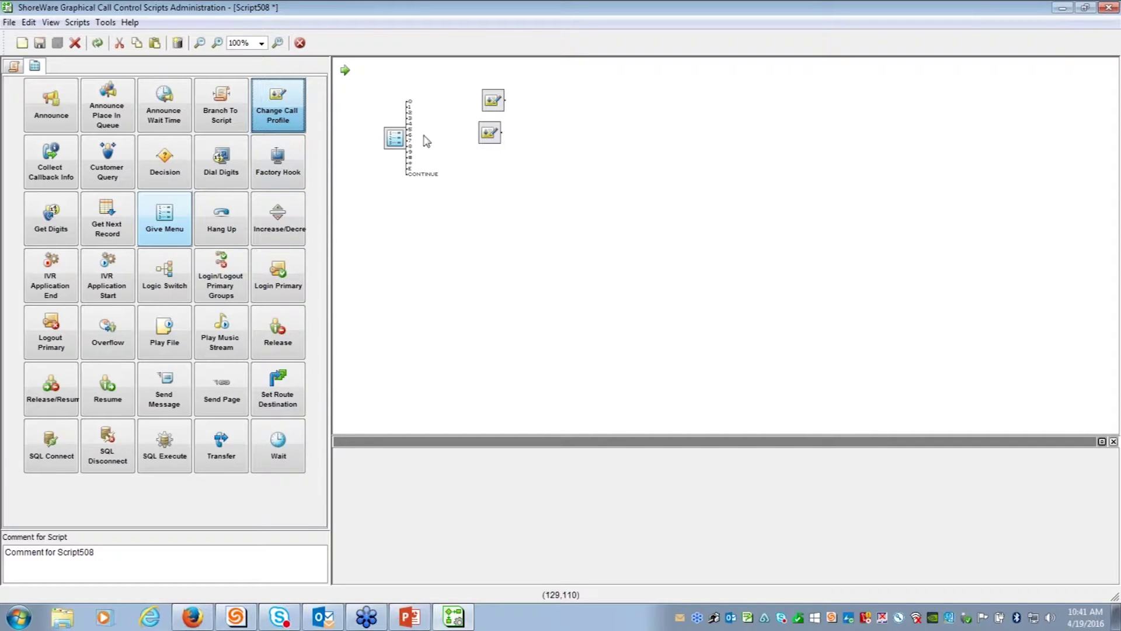
click(491, 163)
click(493, 134)
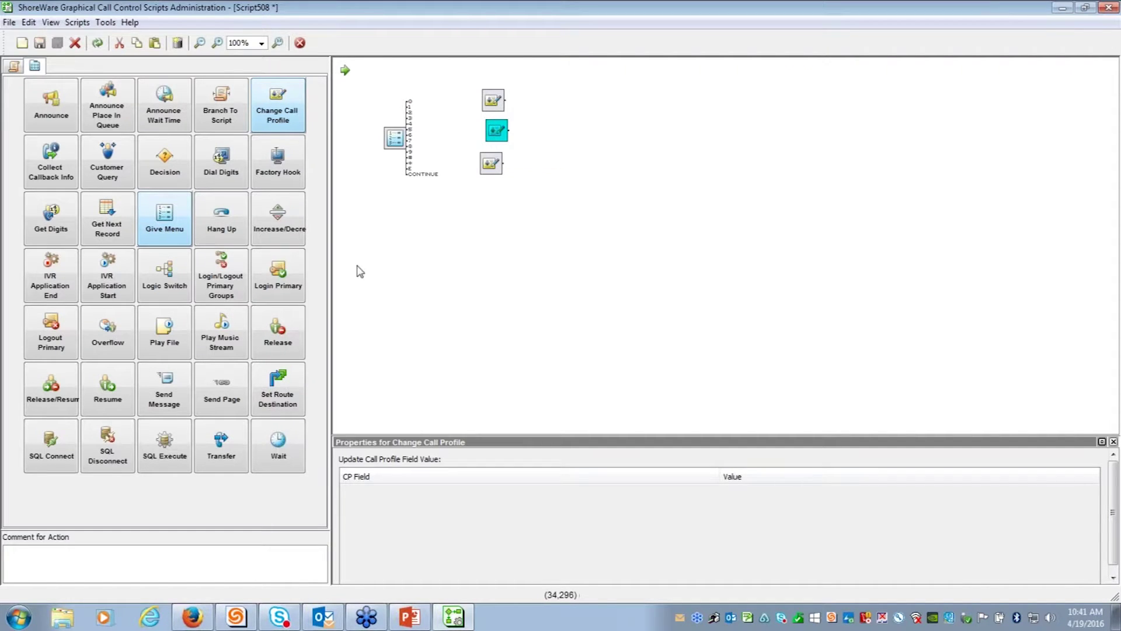
Step: Add columns of three Get Digits nodes and three SQL Connect nodes to the canvas
drag(51, 225, 586, 130)
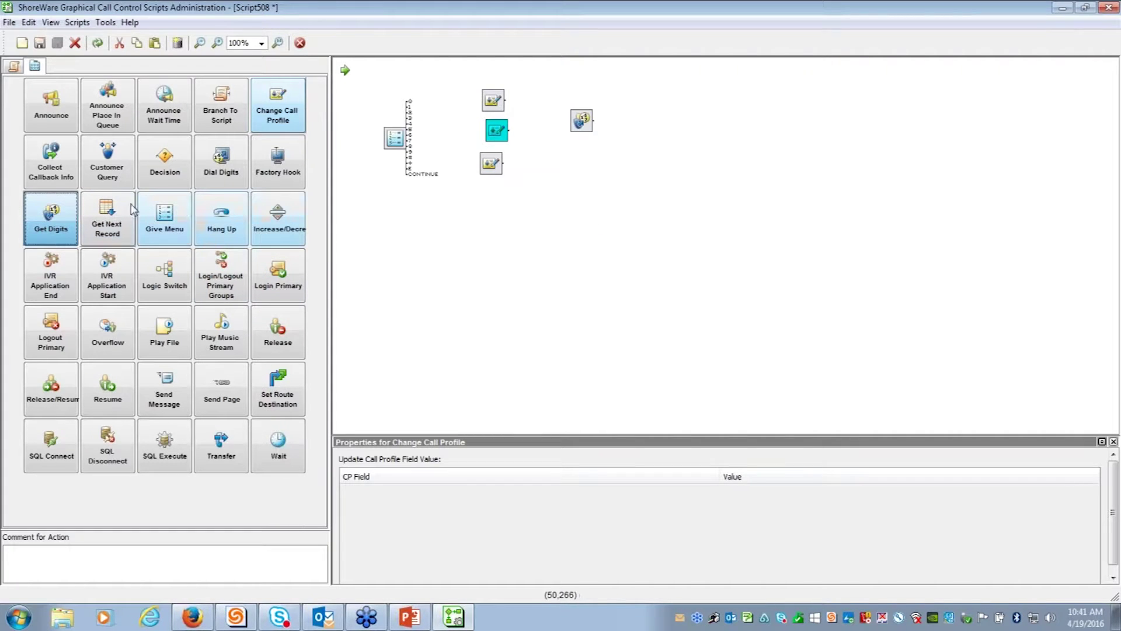
drag(50, 221, 583, 163)
drag(65, 228, 582, 196)
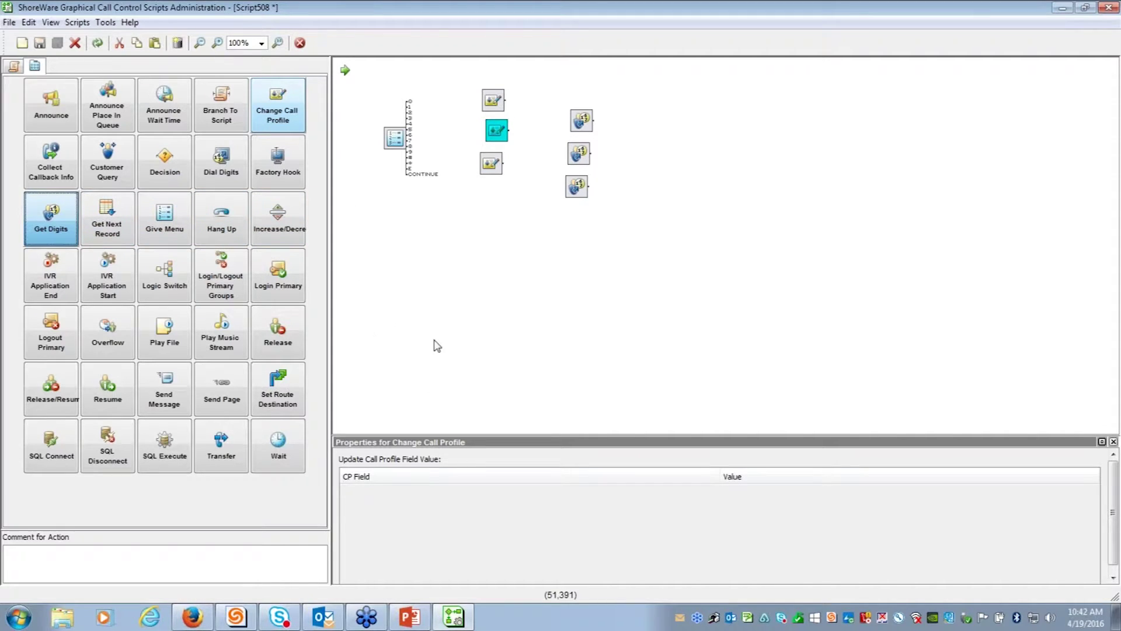
drag(63, 444, 676, 115)
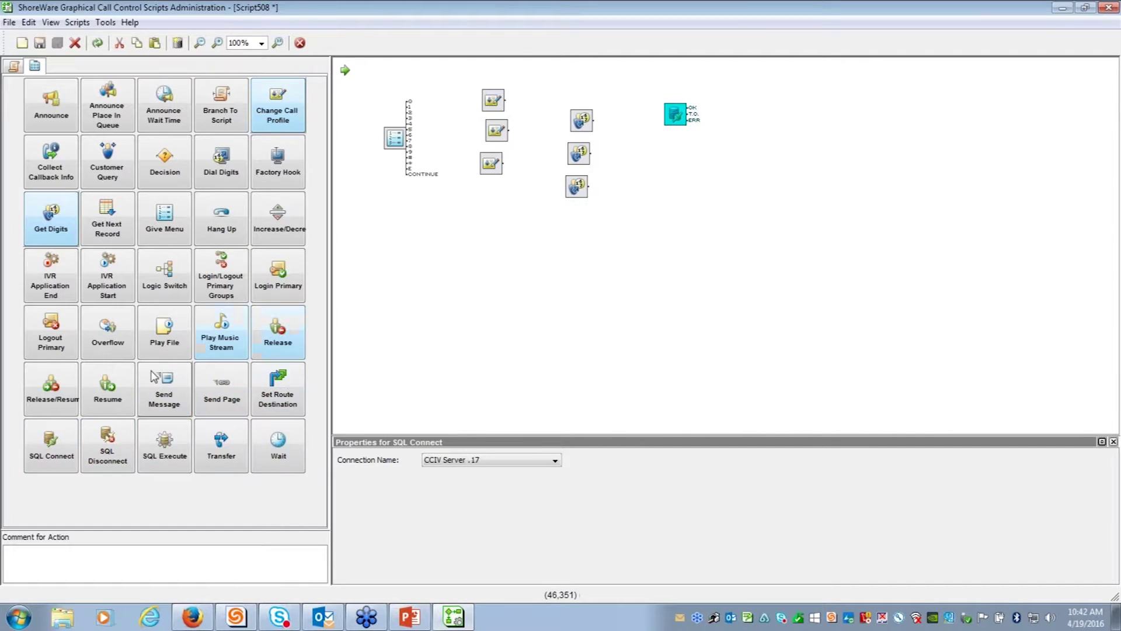
click(38, 445)
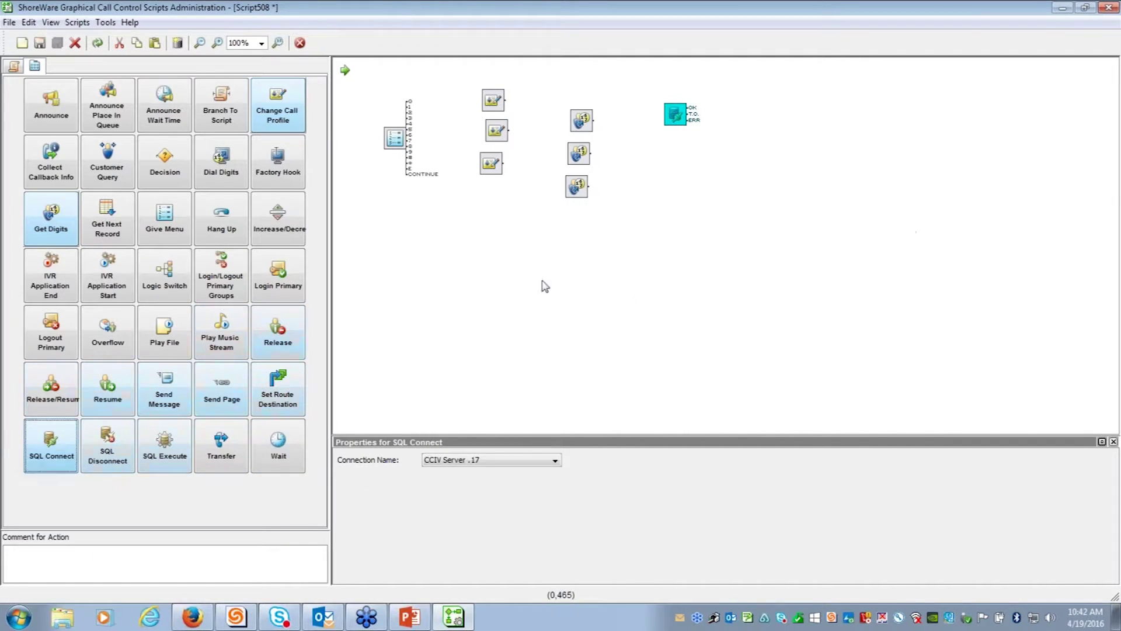
drag(52, 443, 678, 164)
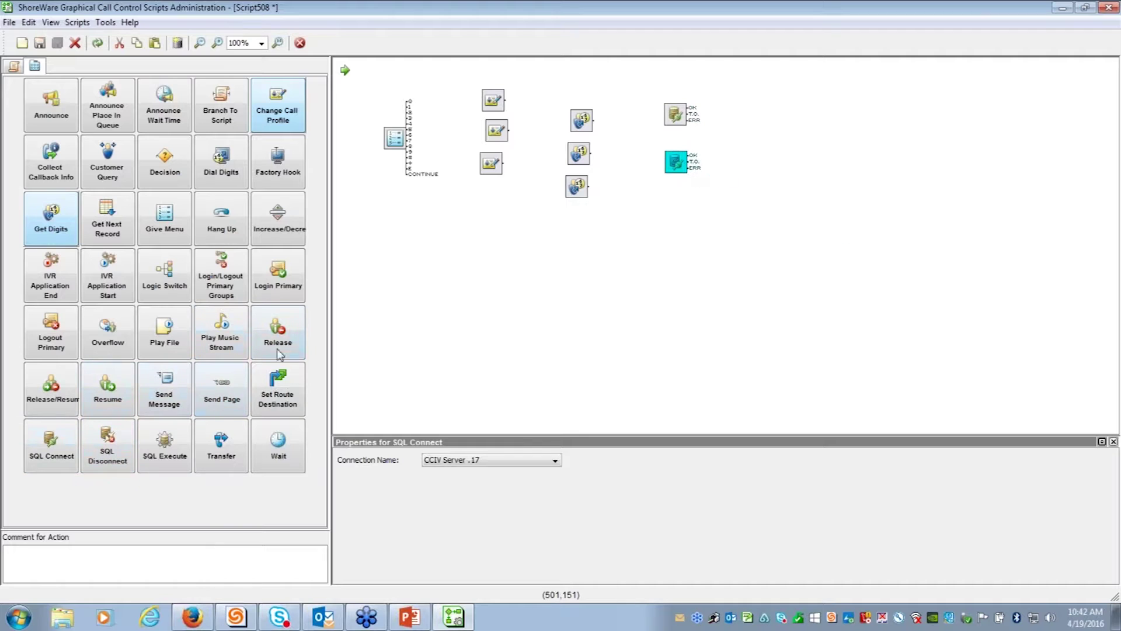
drag(52, 444, 673, 221)
click(159, 449)
Step: Add SQL Execute nodes and an SQL Disconnect node to the right of SQL Connect
drag(159, 449, 745, 128)
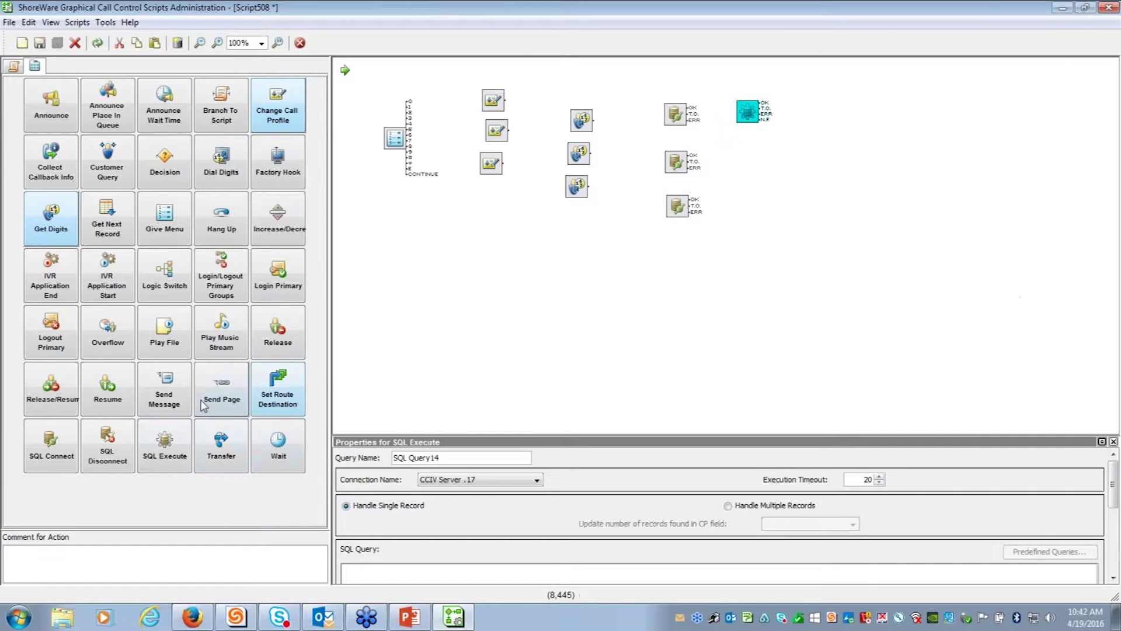
drag(164, 447, 737, 191)
drag(108, 447, 821, 112)
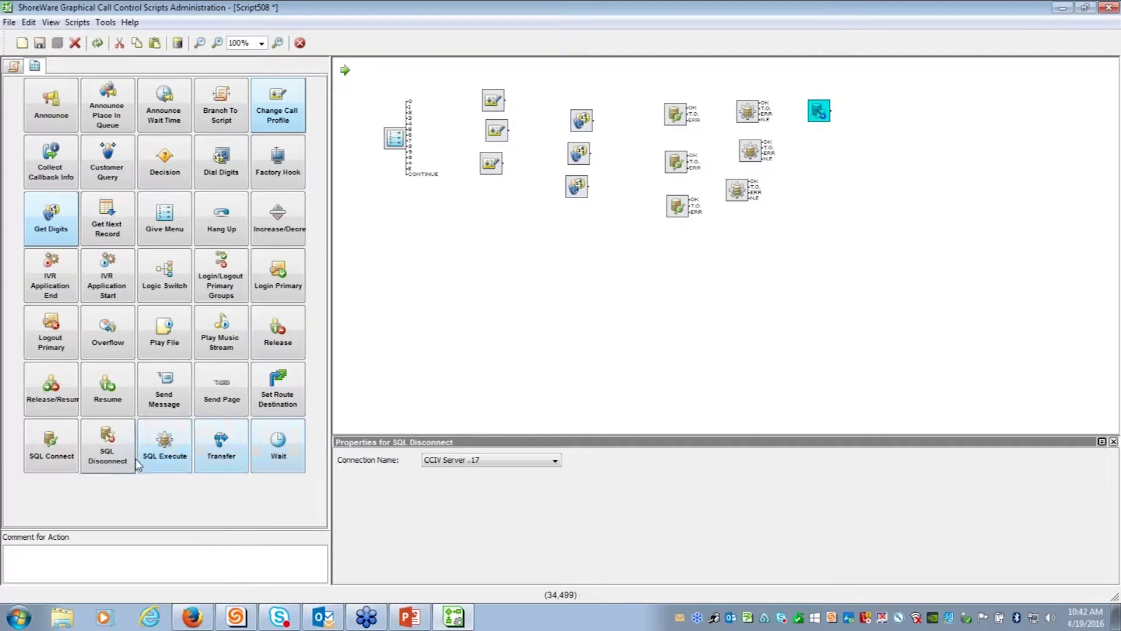
drag(117, 457, 444, 366)
Step: Add another SQL Disconnect and three Set Route Destination nodes; link Start→Give Menu→Change Call Profile
drag(108, 445, 819, 190)
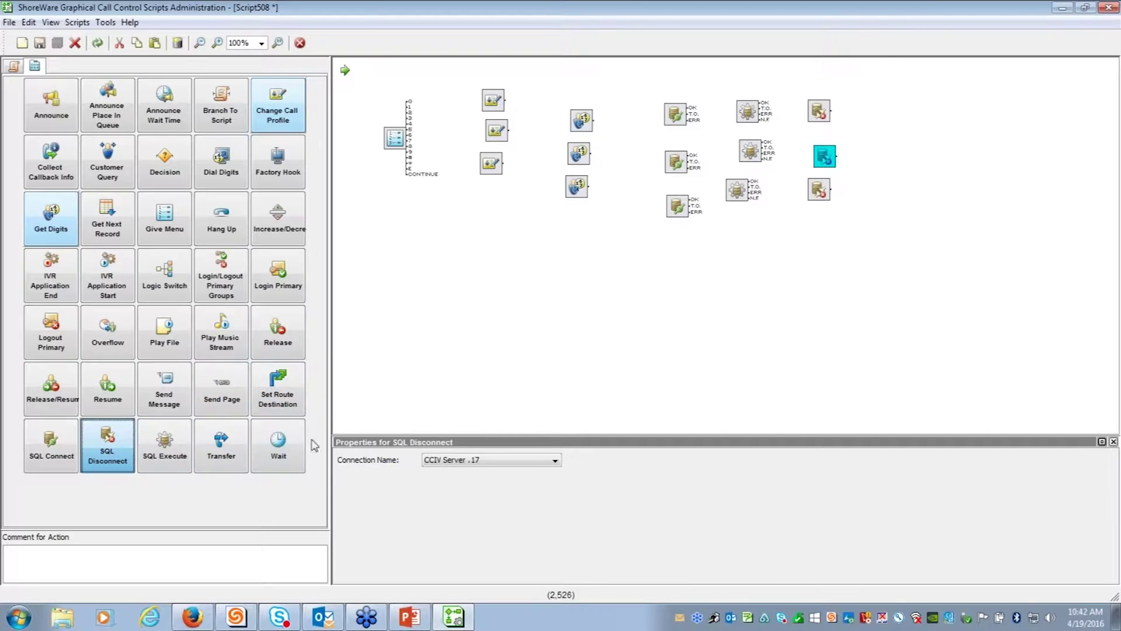
drag(277, 391, 427, 319)
drag(457, 164, 887, 110)
drag(304, 412, 887, 159)
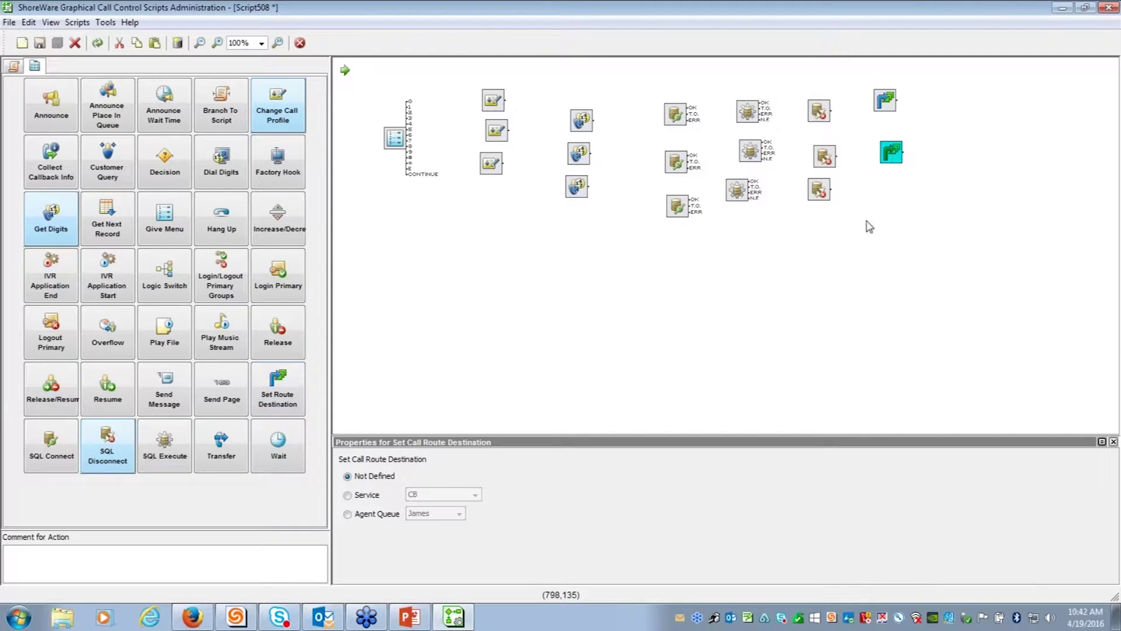
drag(278, 388, 899, 207)
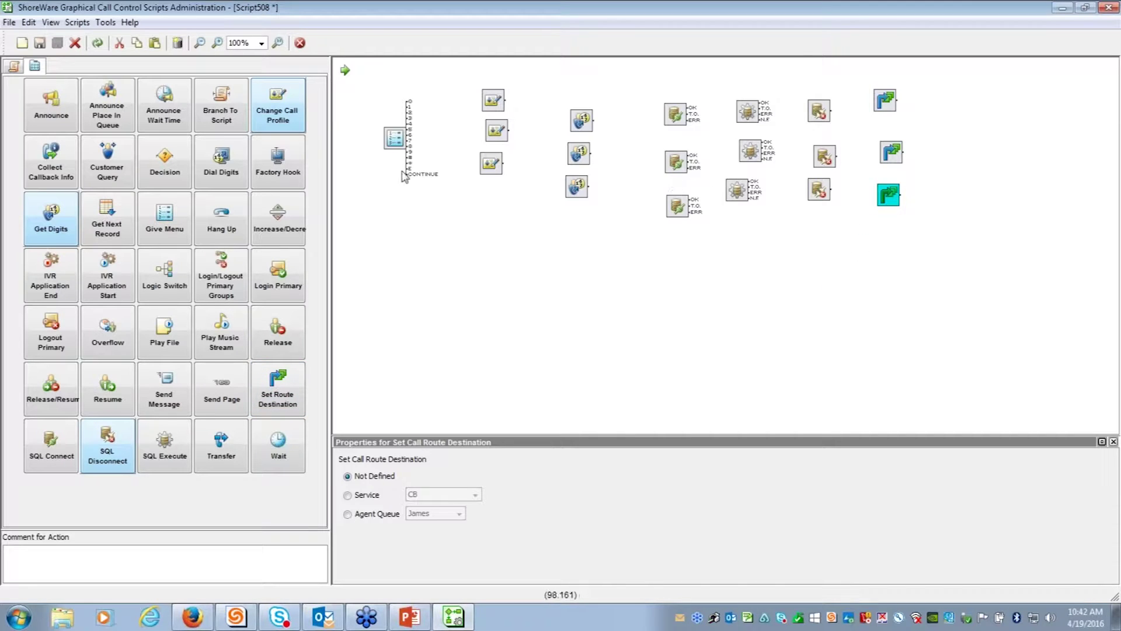
drag(349, 73, 493, 102)
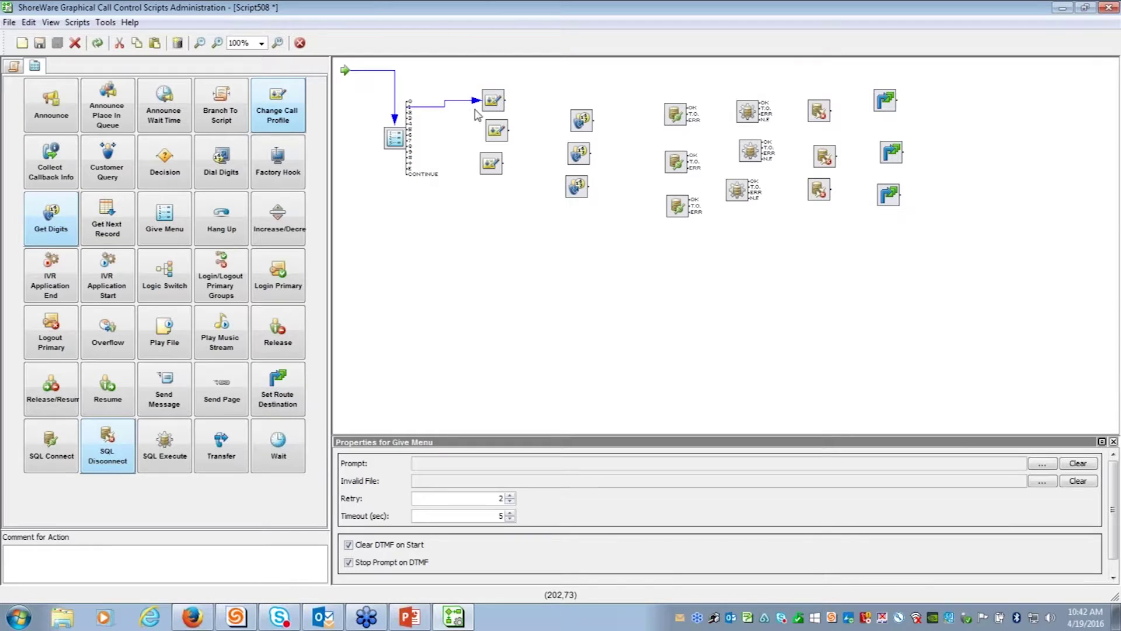
drag(408, 114, 494, 131)
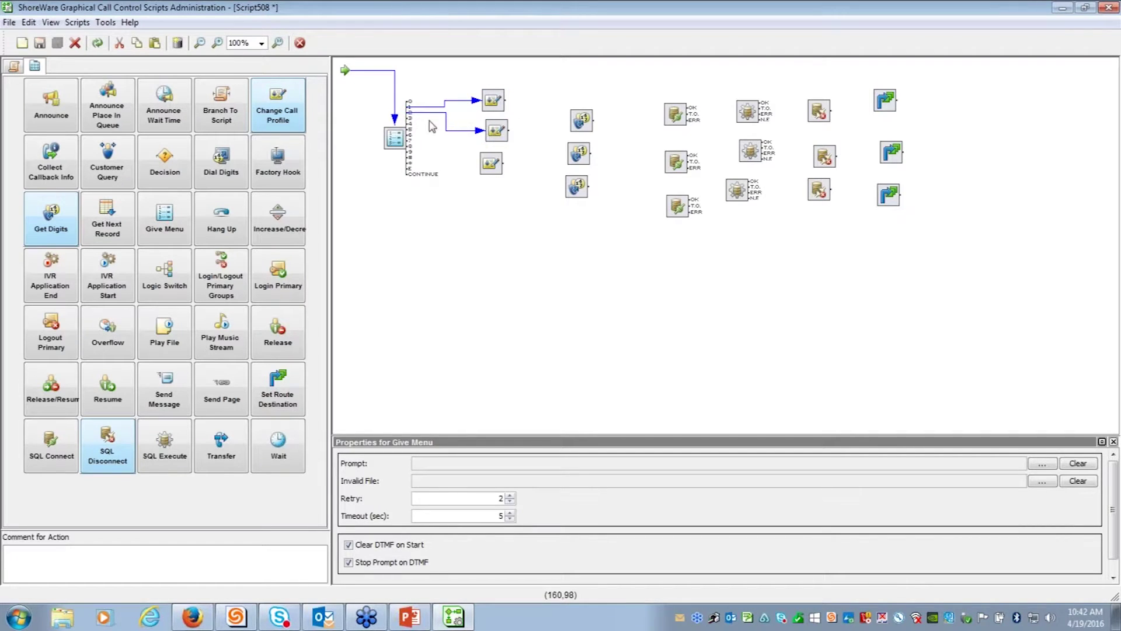
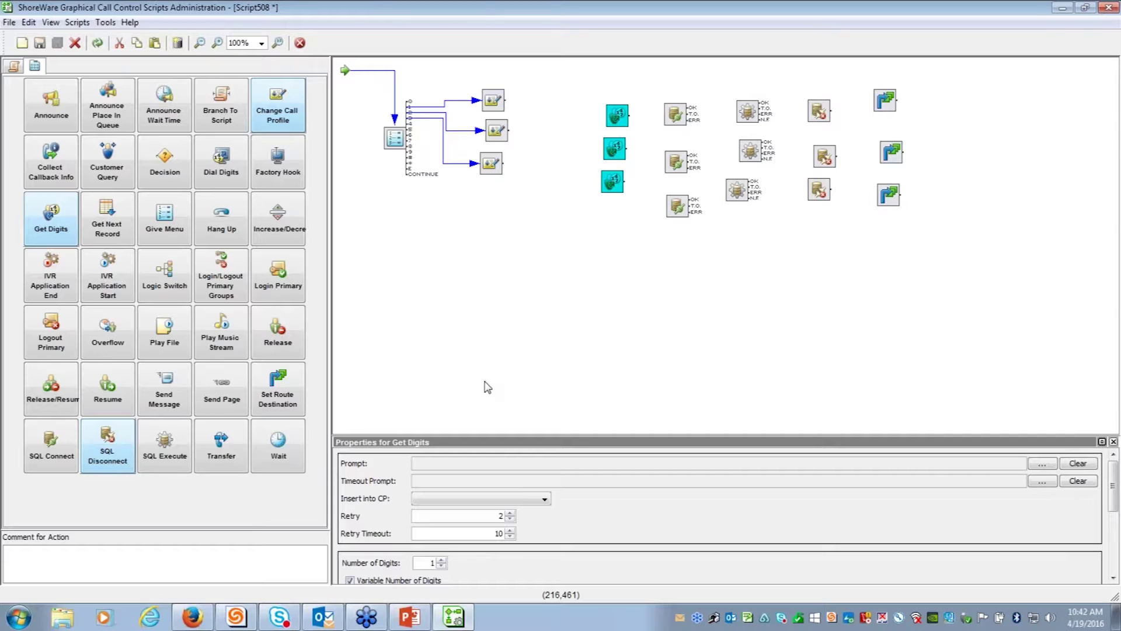
Step: Add three IVR Application Start actions, linking them to the call-profile updates and Get Digits
drag(114, 282, 554, 96)
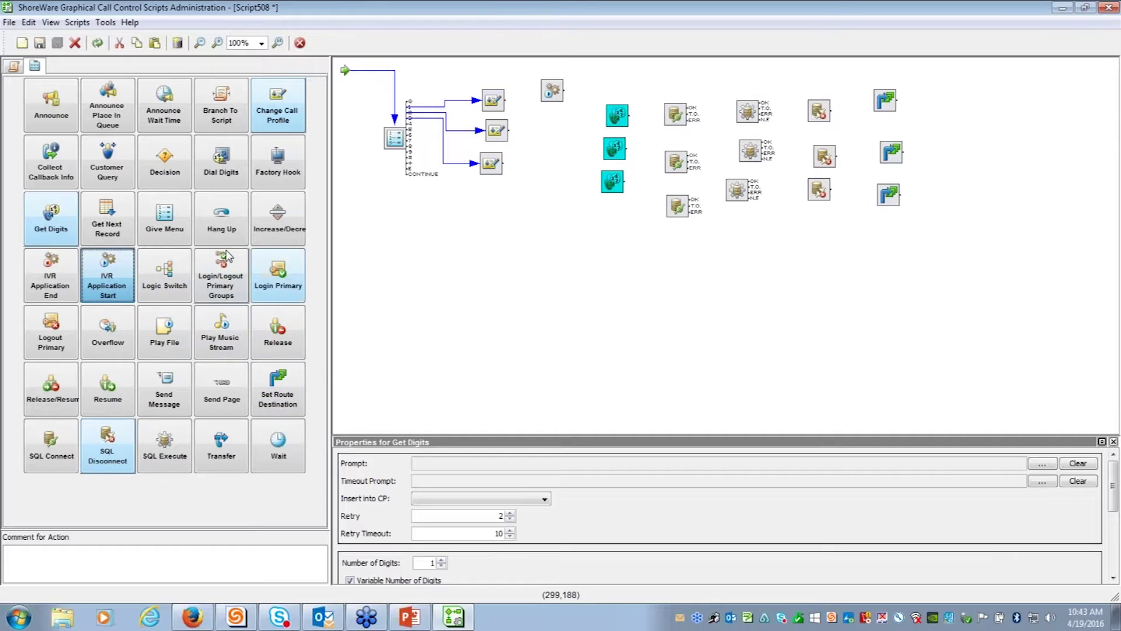
drag(156, 282, 549, 134)
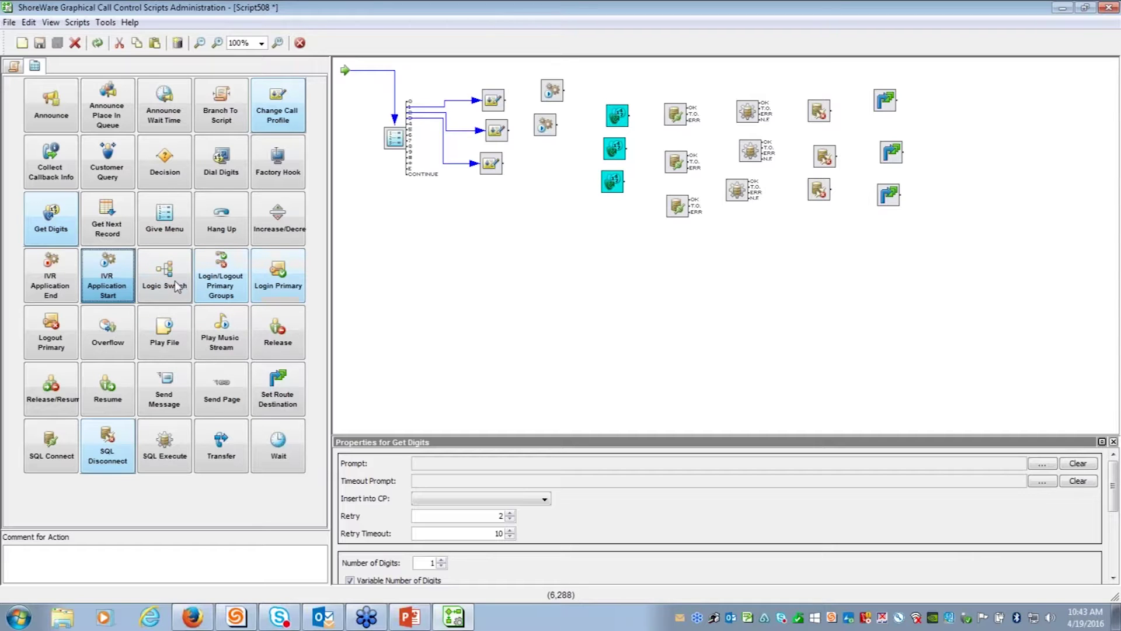
drag(114, 276, 547, 167)
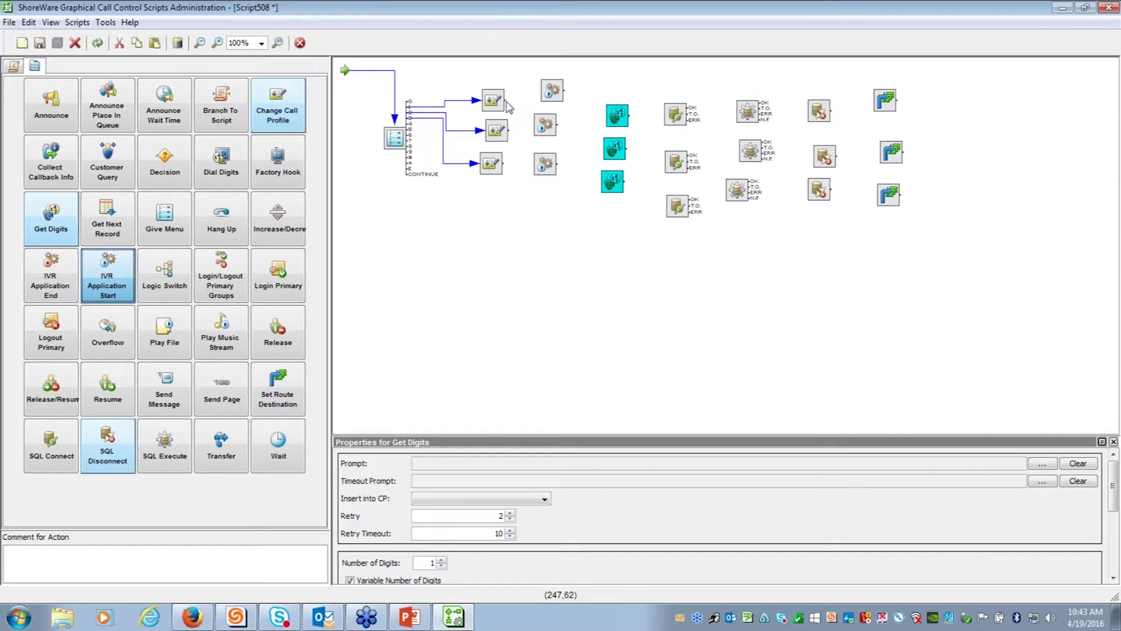
drag(505, 102, 552, 91)
drag(509, 129, 546, 166)
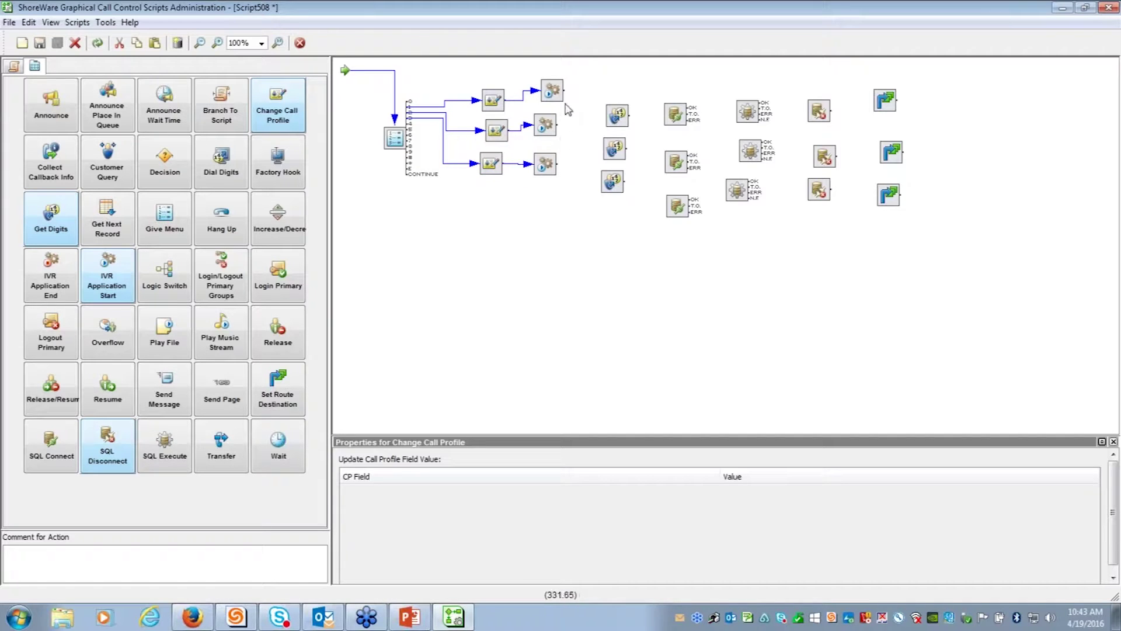
drag(564, 93, 610, 182)
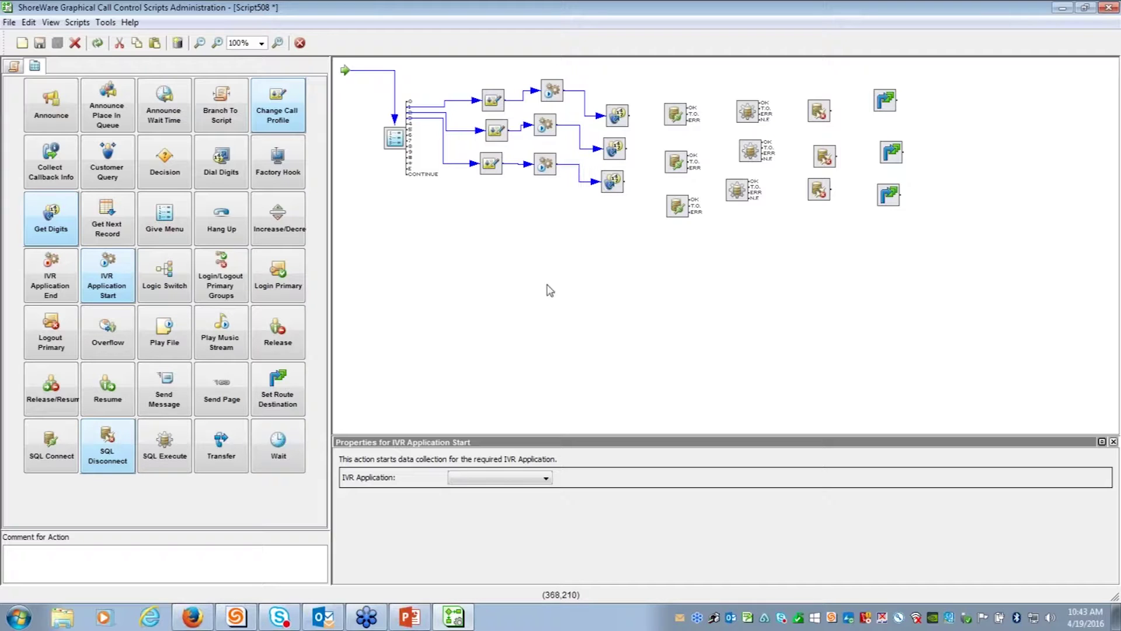
Step: Wire each Get Digits through SQL Connect, SQL Execute and SQL Disconnect, and shift the routes right
drag(629, 118, 666, 115)
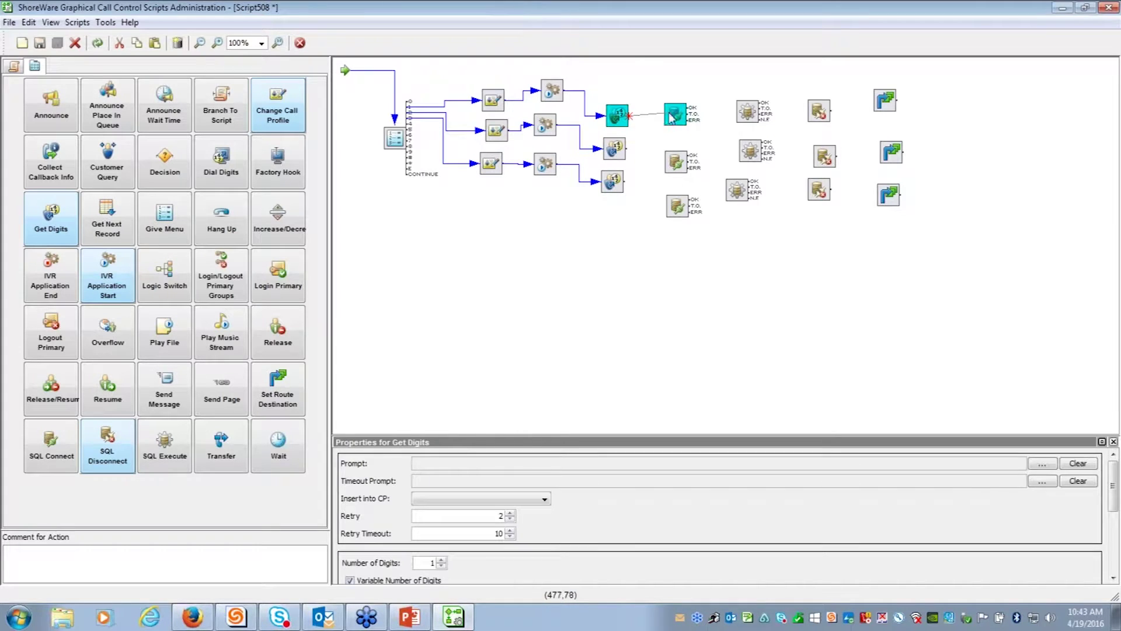
drag(628, 153, 689, 188)
drag(689, 109, 737, 111)
drag(720, 155, 742, 151)
drag(693, 196, 737, 190)
drag(765, 108, 817, 110)
drag(784, 151, 825, 158)
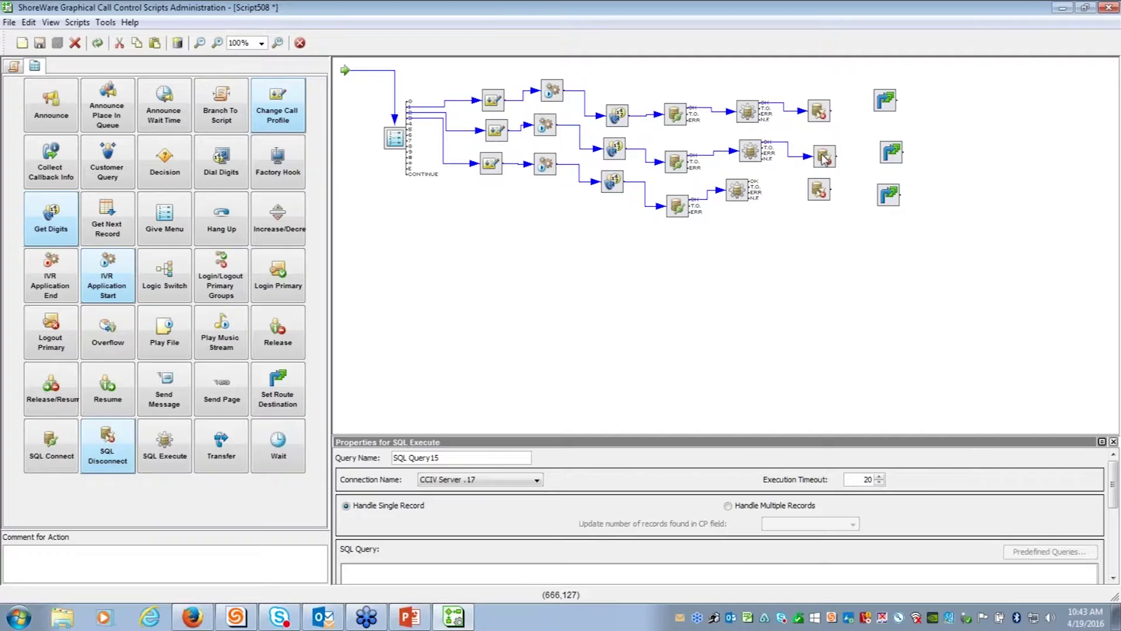
drag(749, 182, 970, 239)
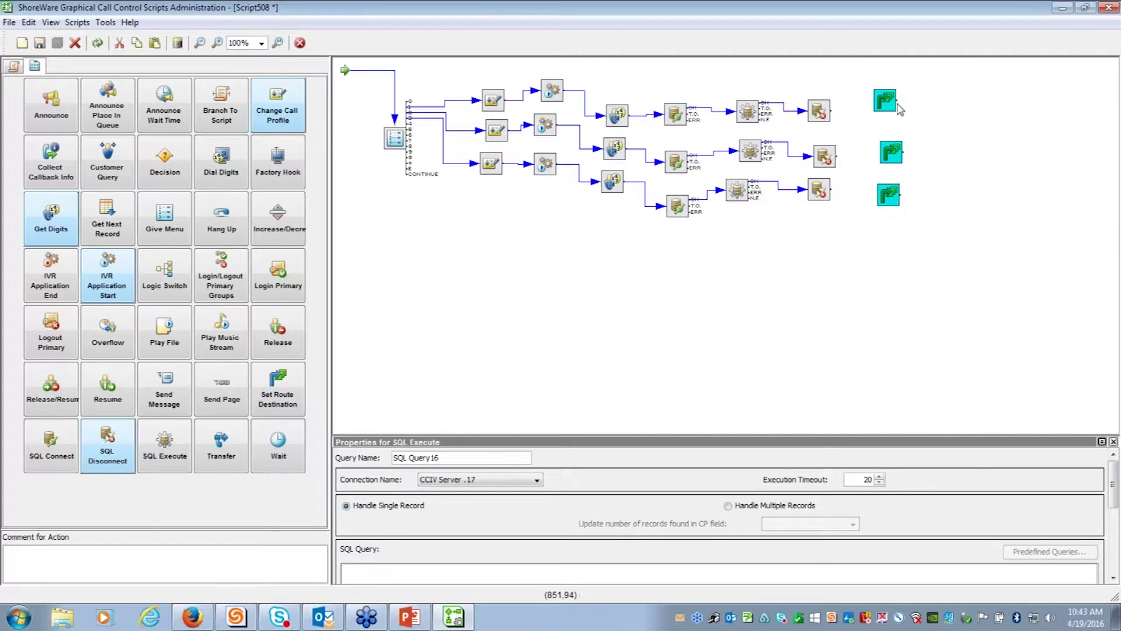
drag(899, 108, 970, 111)
Step: Add two Logic Switch actions beside the top and middle routes, deleting an extra third switch
click(840, 347)
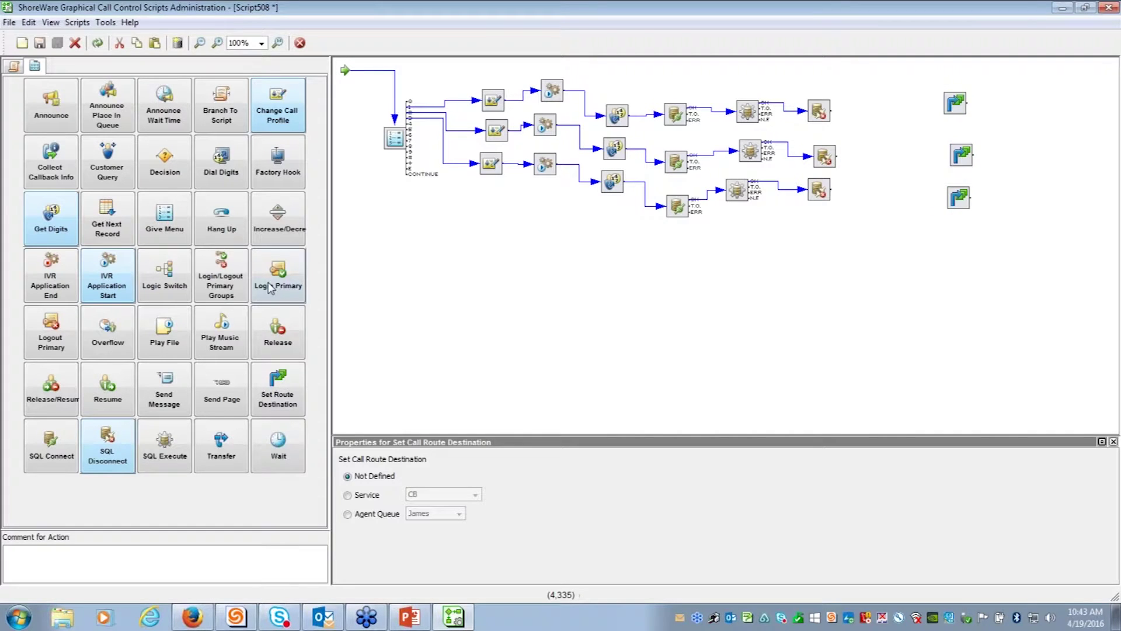
click(163, 273)
click(884, 119)
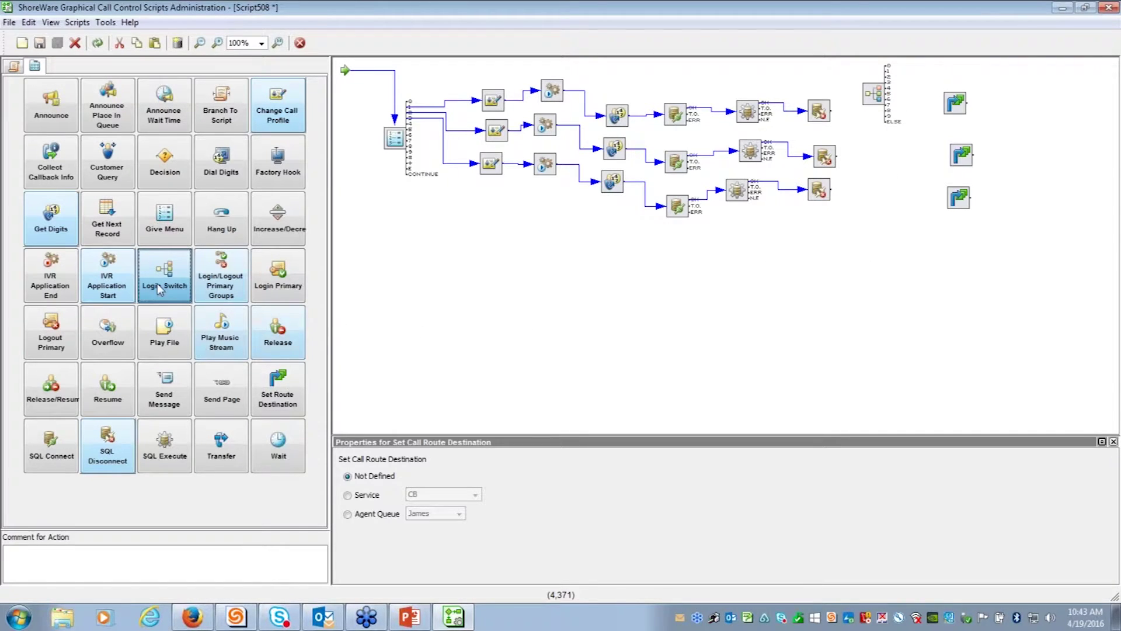
click(872, 153)
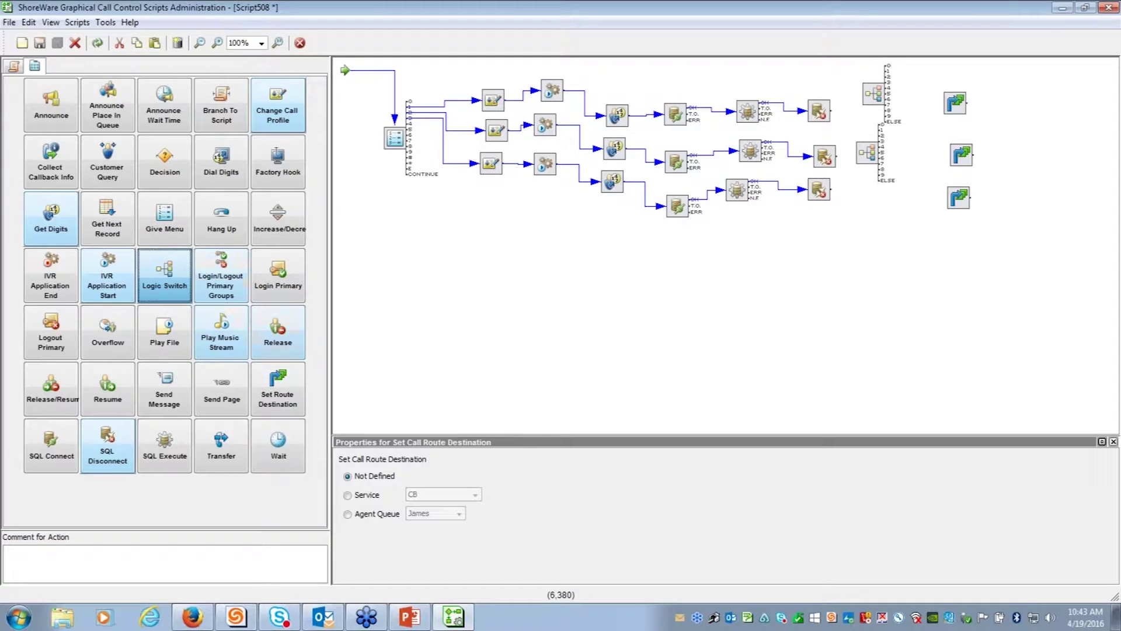
click(869, 223)
click(866, 153)
drag(866, 154, 865, 164)
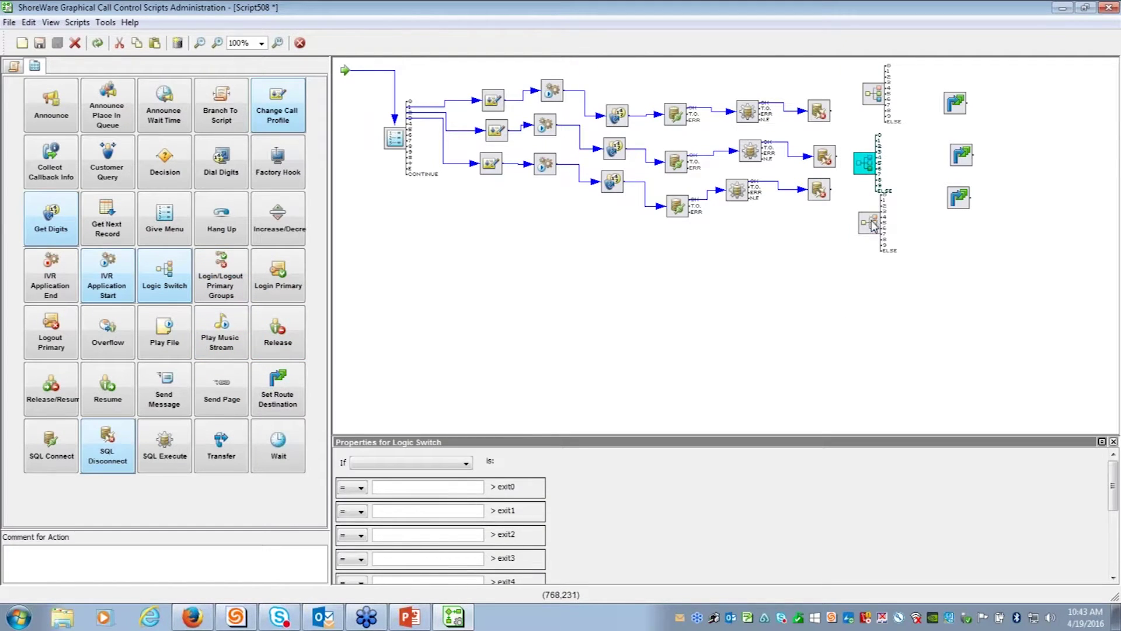
drag(873, 225, 868, 237)
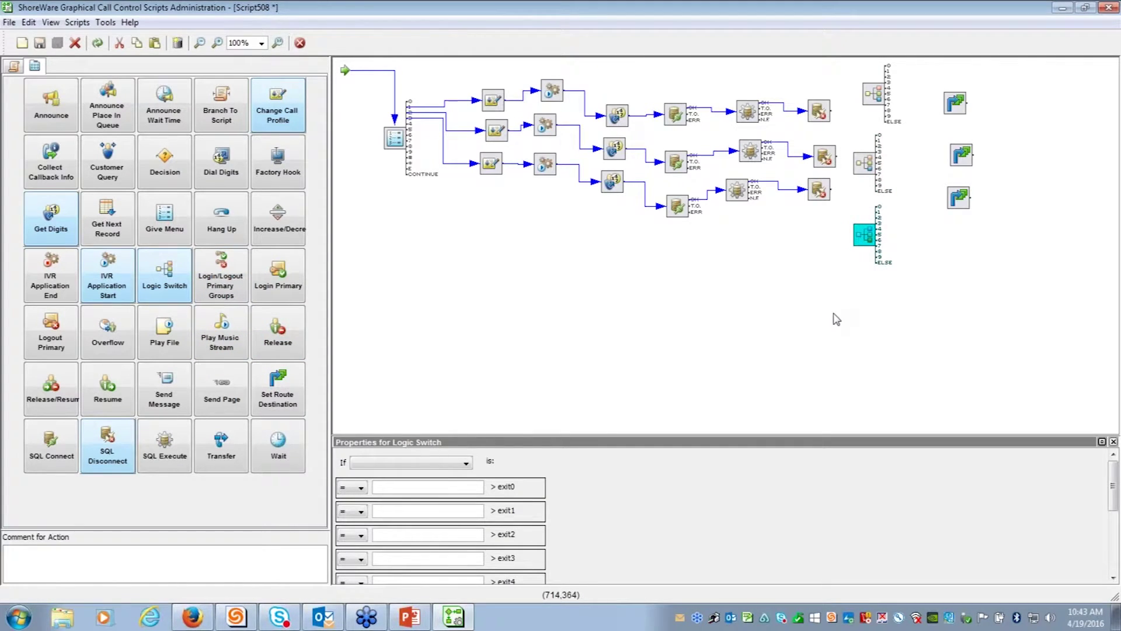
key(Delete)
click(521, 336)
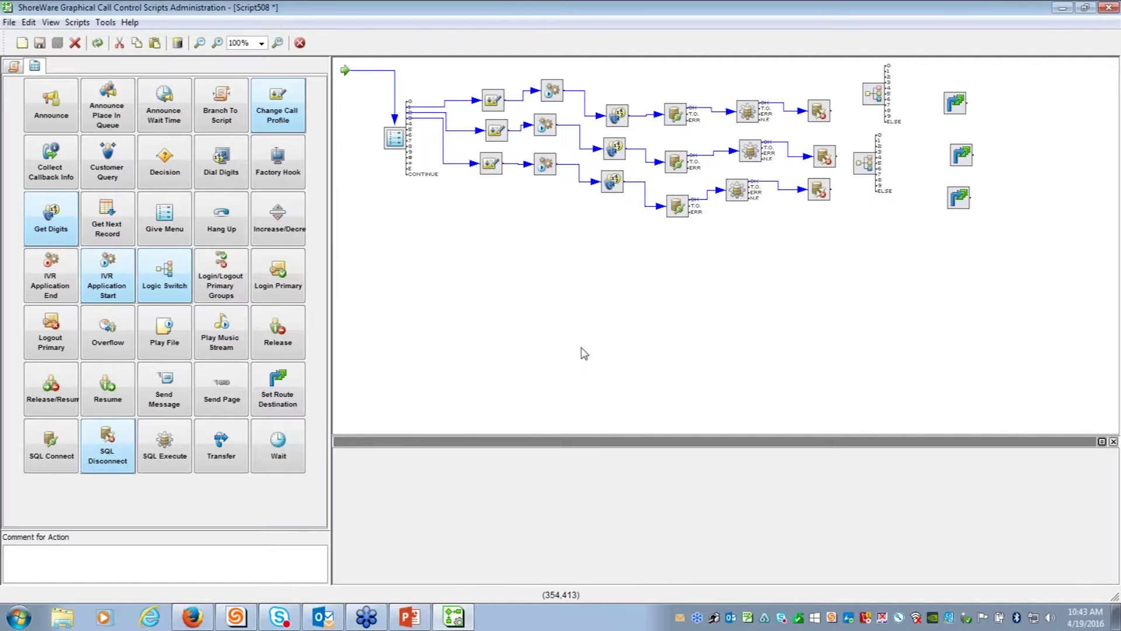
Step: Add a Decision and wire the disconnects, switches and Decision TRUE outcome to their routes
drag(178, 167, 870, 236)
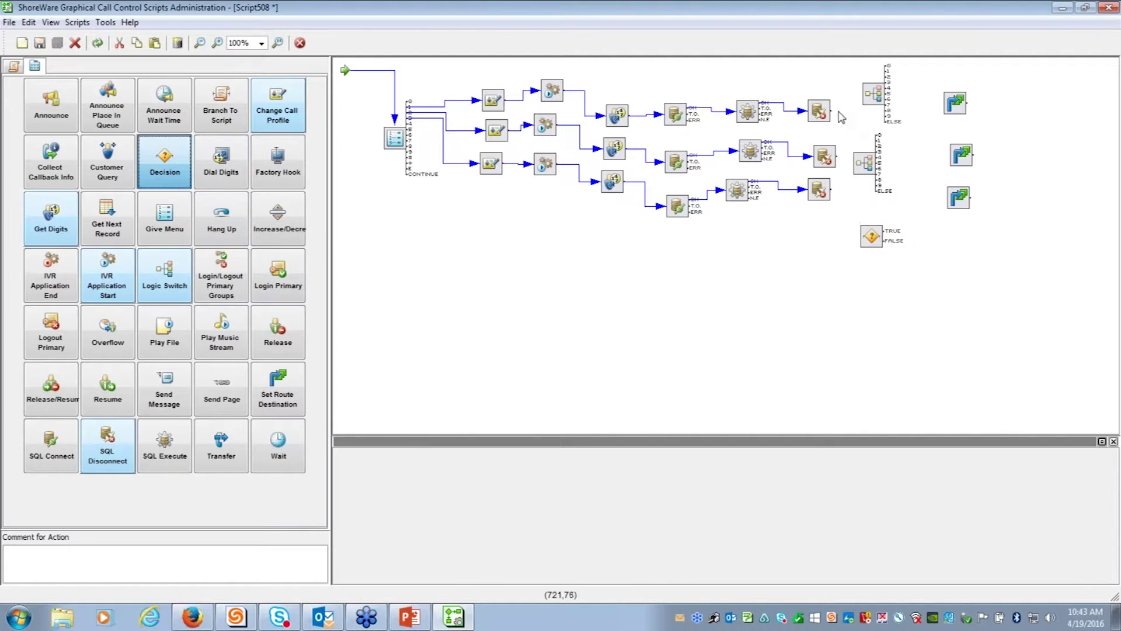
drag(831, 114, 870, 93)
drag(840, 162, 871, 236)
drag(888, 75, 950, 105)
drag(877, 141, 961, 155)
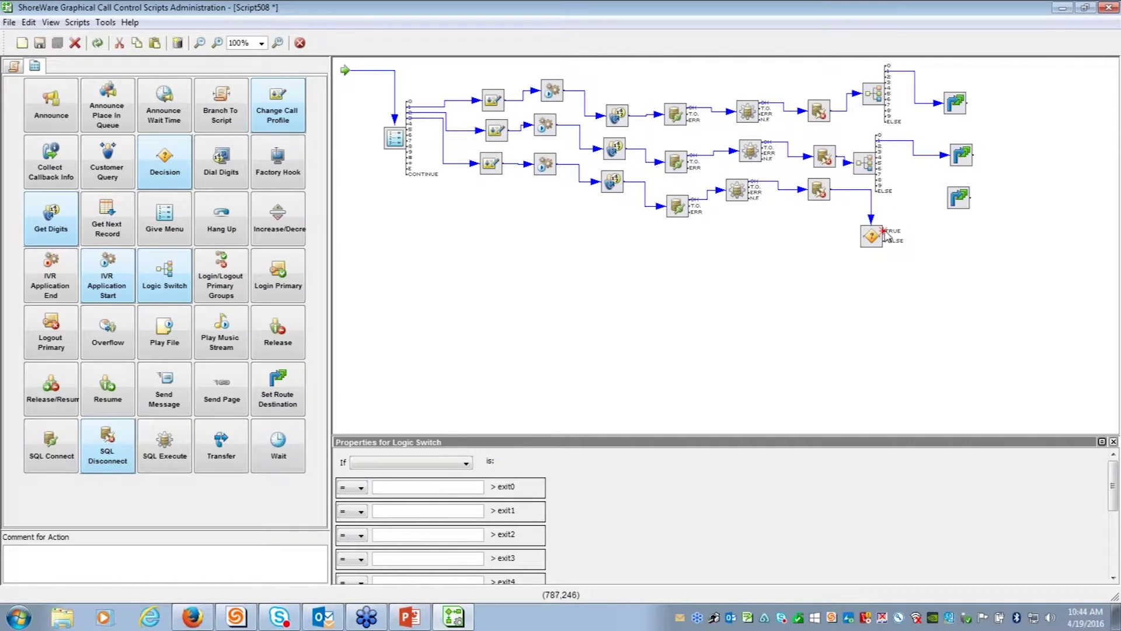
drag(899, 232, 961, 199)
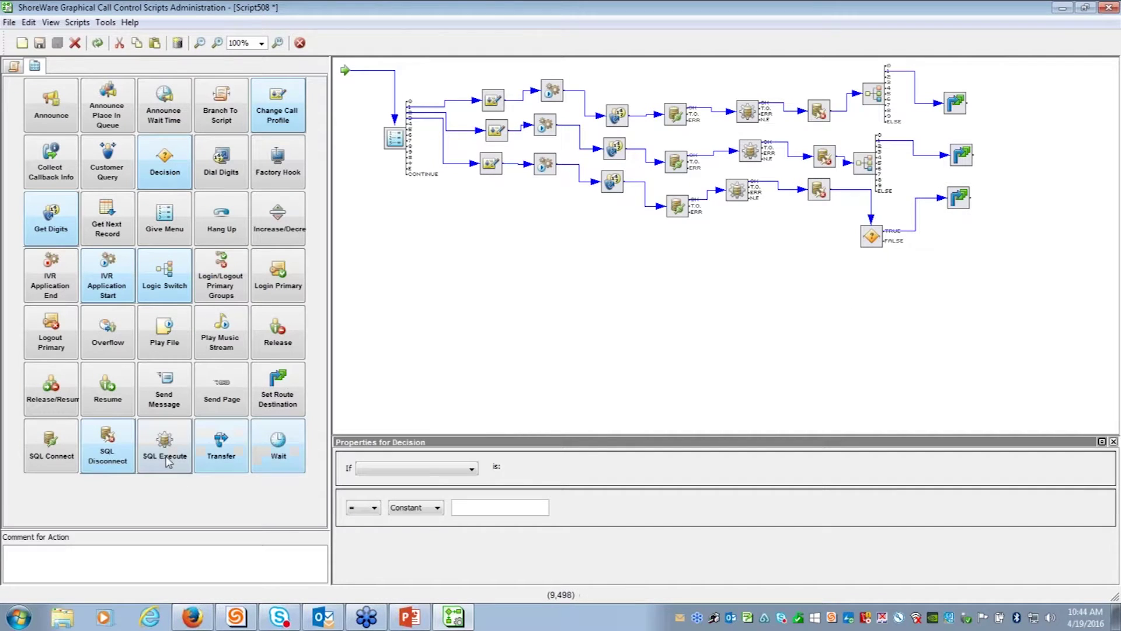
Step: Add a fourth Set Route Destination and connect the Decision's FALSE outcome to it
click(277, 387)
click(962, 375)
drag(962, 375, 956, 258)
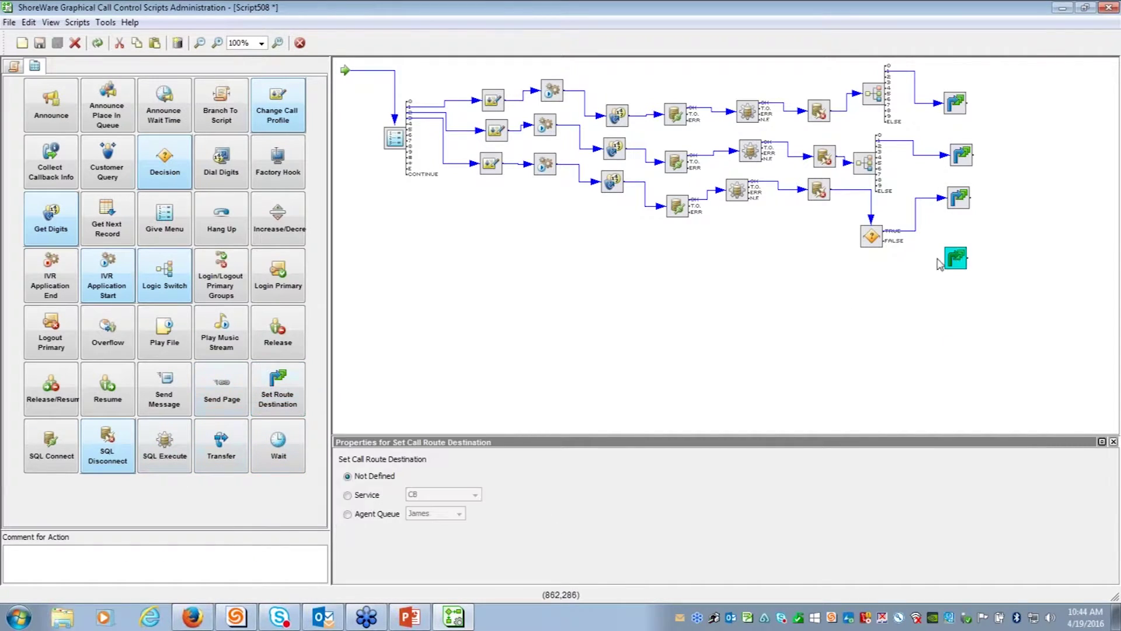
drag(883, 241, 946, 264)
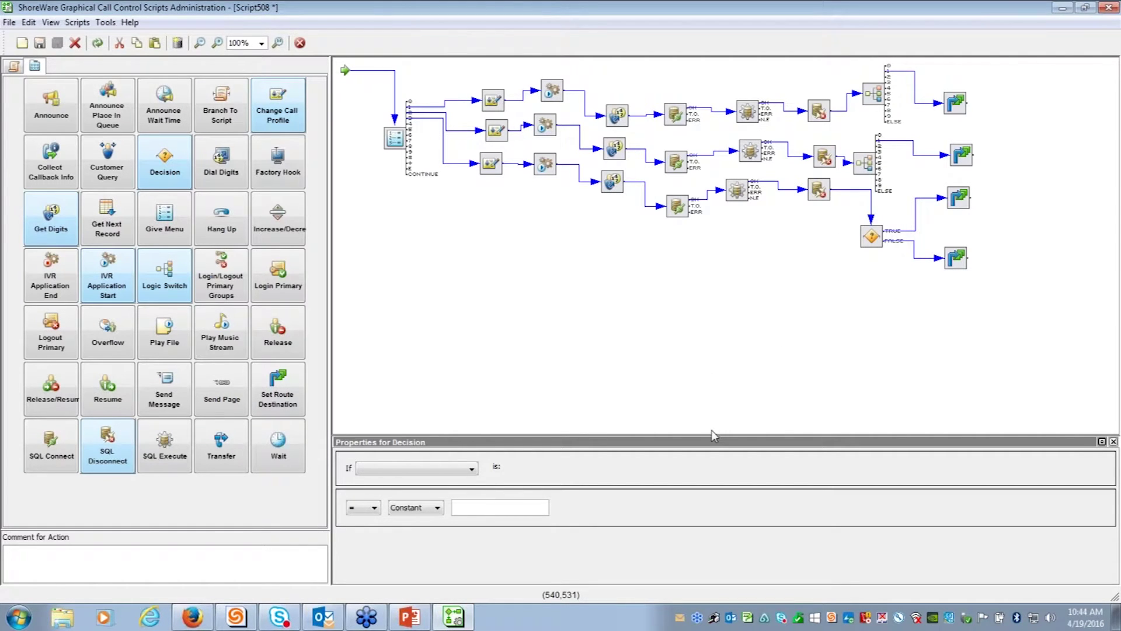
drag(711, 434, 713, 358)
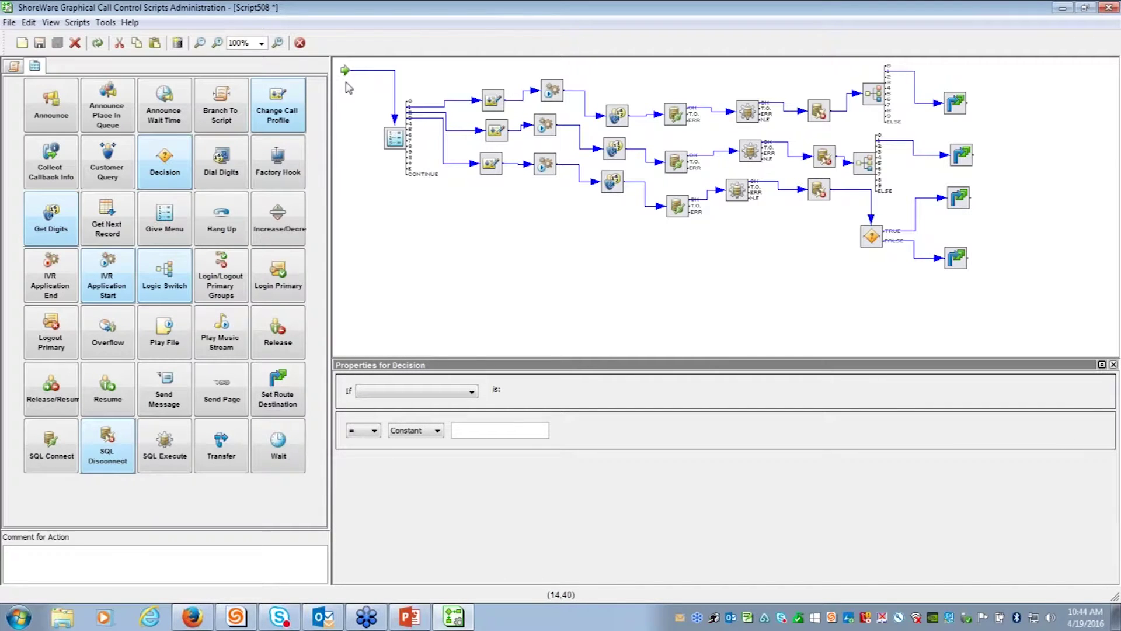
Step: Set the Give Menu prompt to SpellVerify.wav from the en_US Custom Prompts folder
click(394, 141)
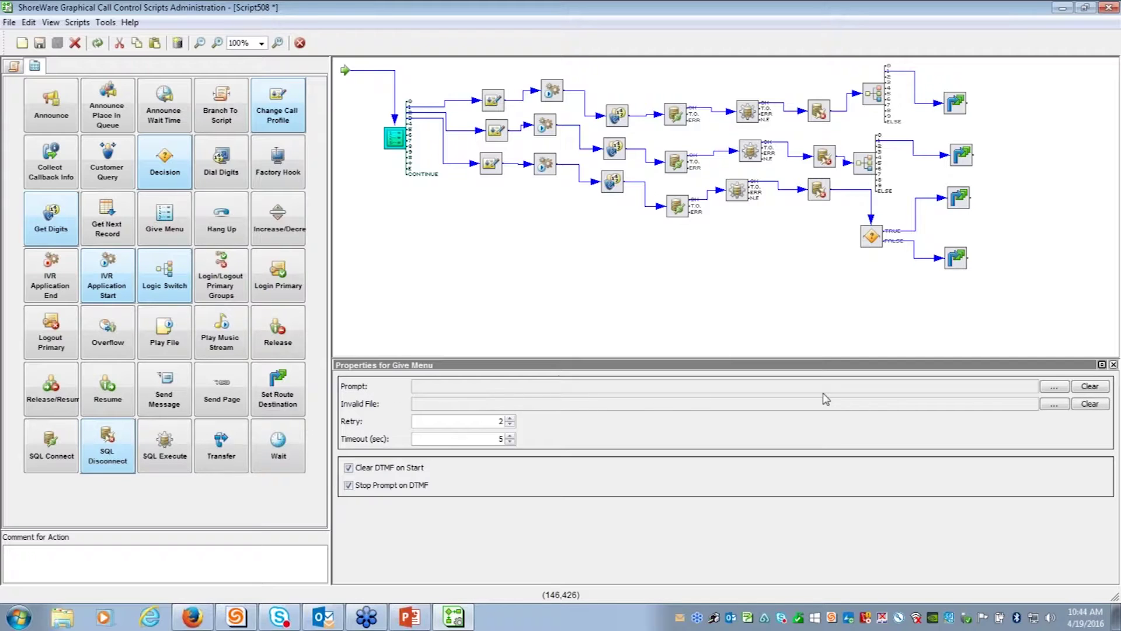
click(1055, 386)
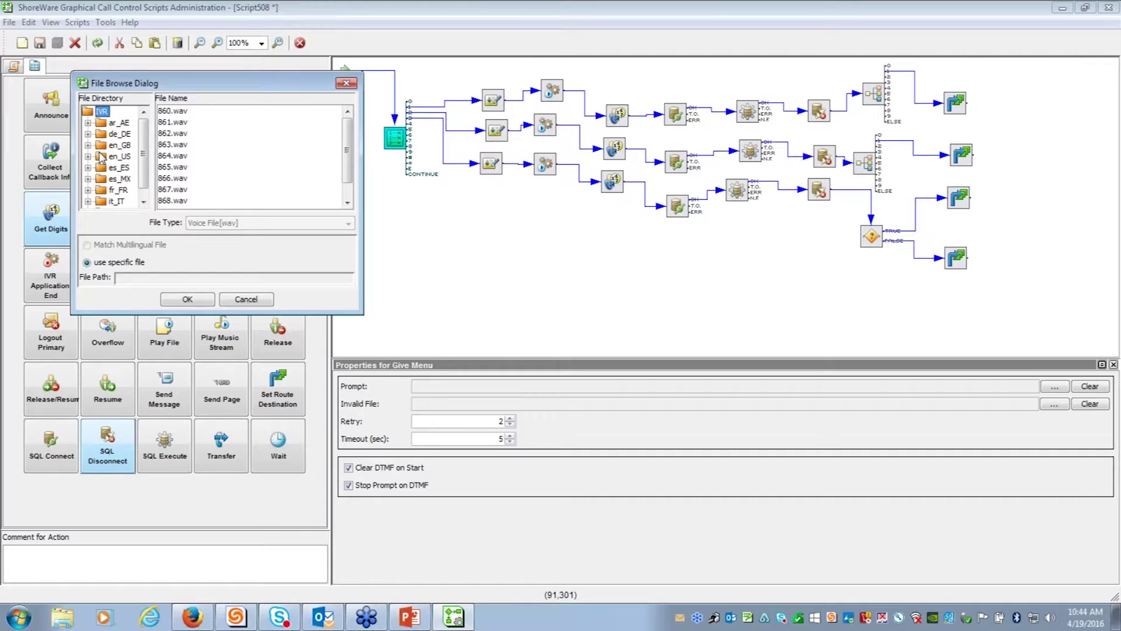
click(87, 156)
click(129, 167)
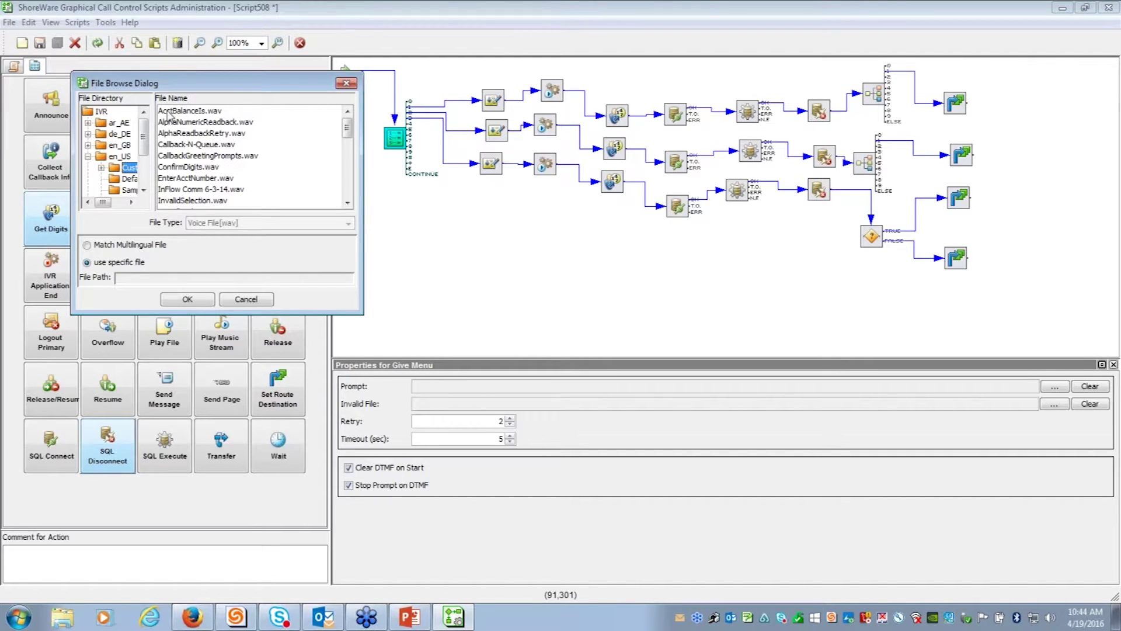
mouse_move(347, 129)
mouse_down()
mouse_move(348, 175)
mouse_move(348, 147)
mouse_up()
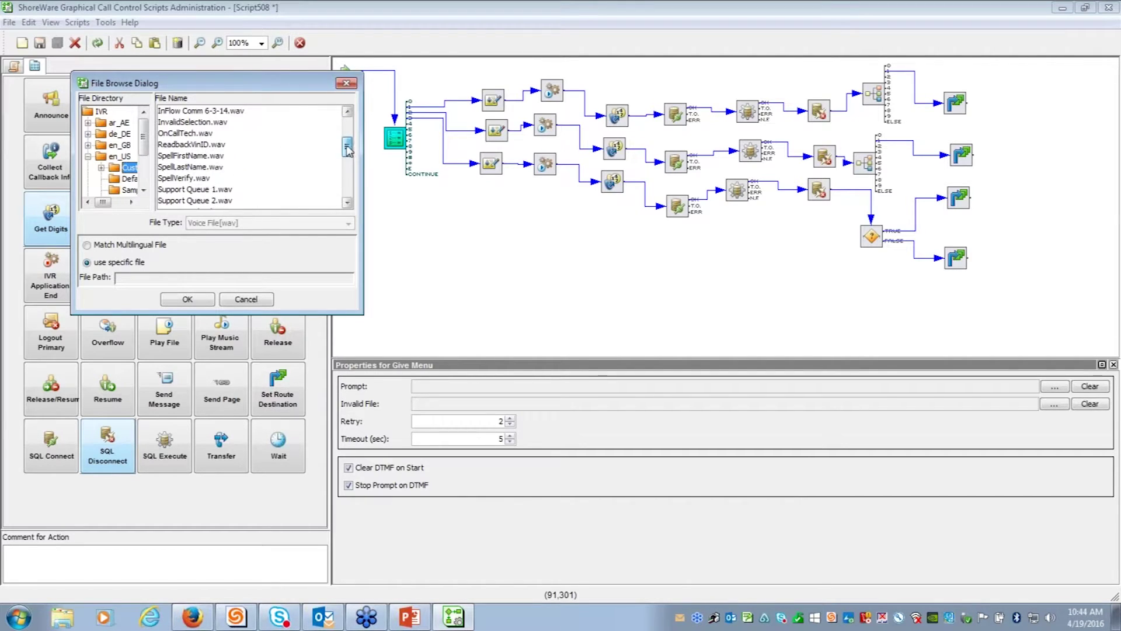
click(175, 178)
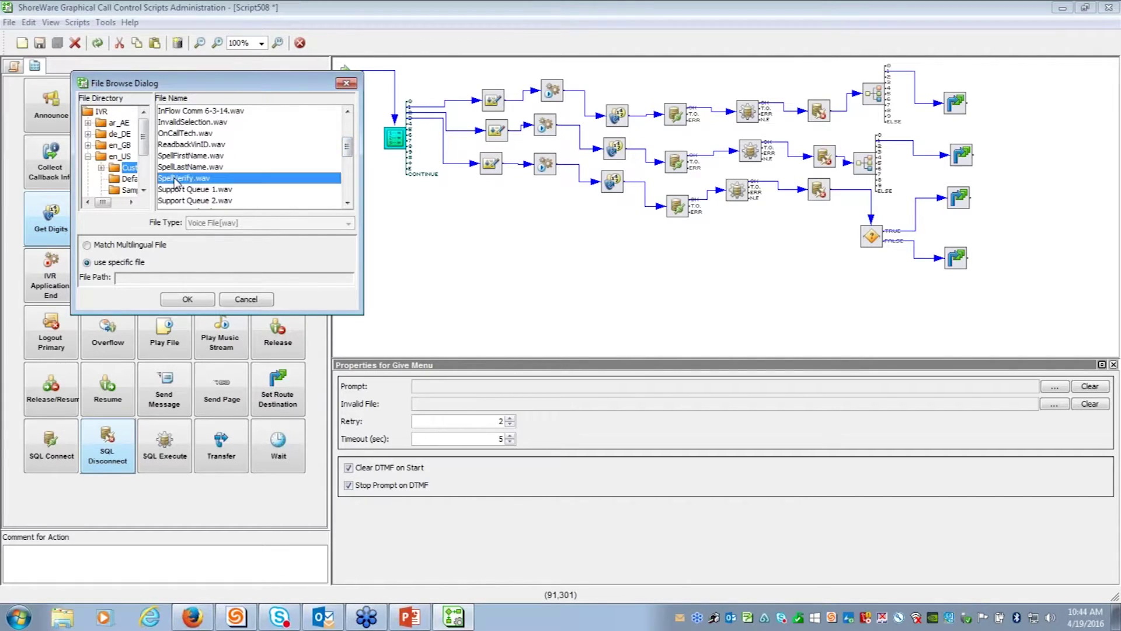
click(187, 299)
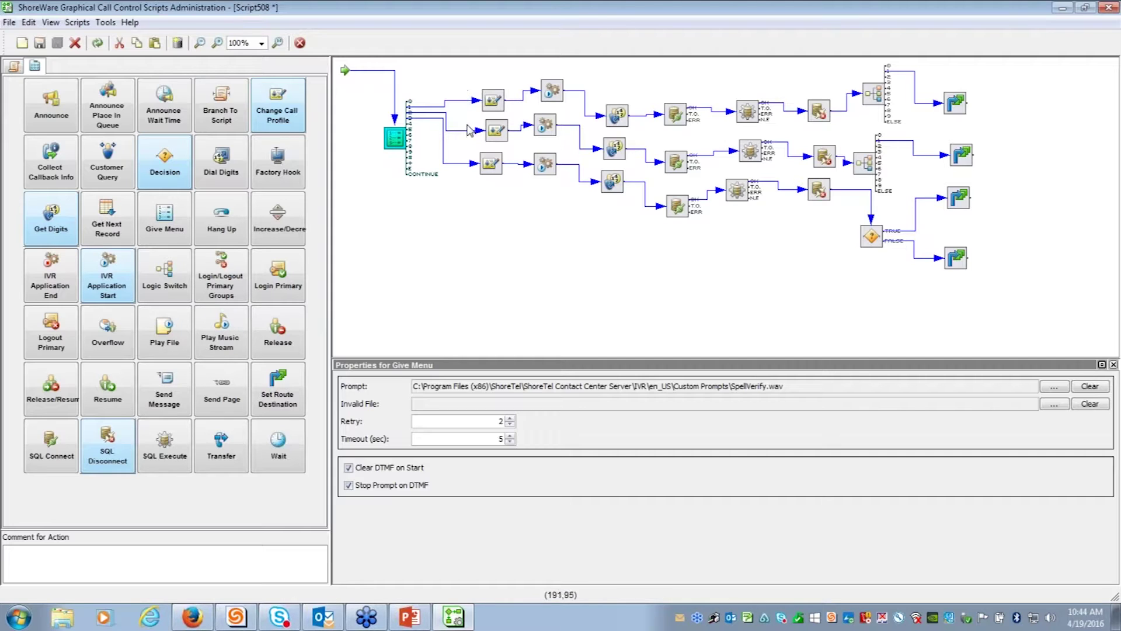
Step: Add Collect_DTMF to the first Change Call Profile and set it to CustomerService
click(493, 105)
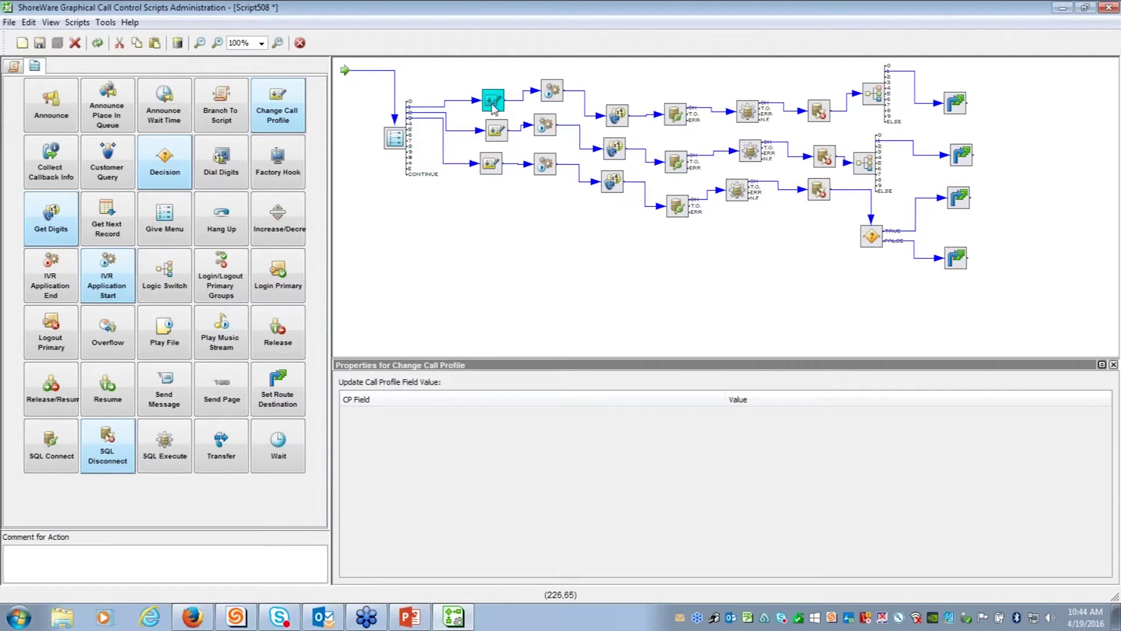
right_click(374, 418)
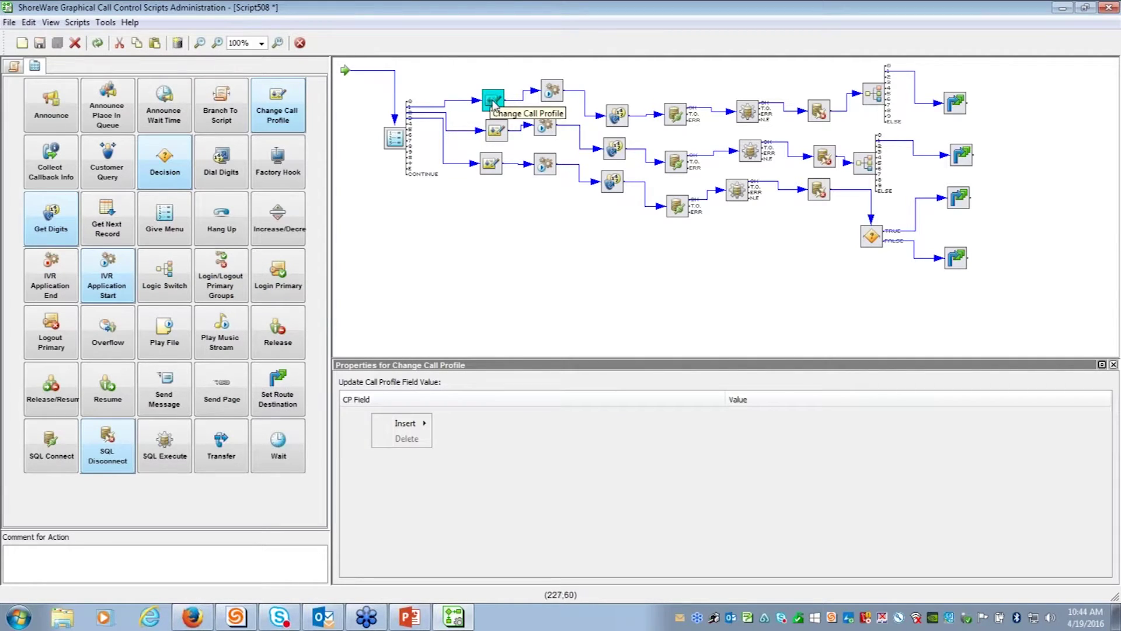
mouse_move(421, 426)
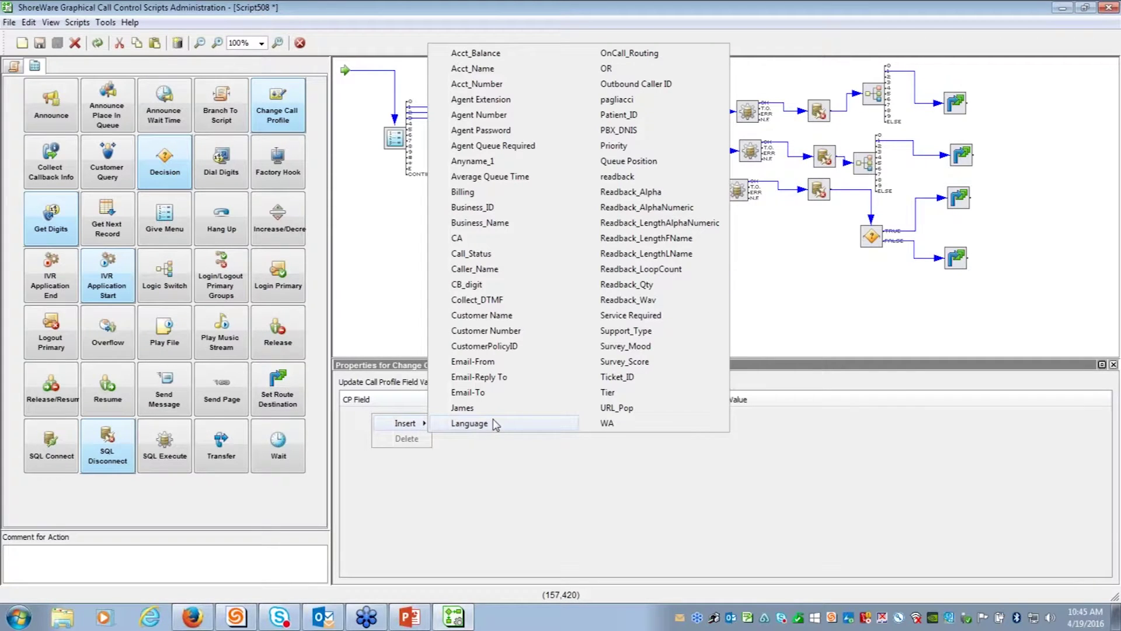
click(485, 301)
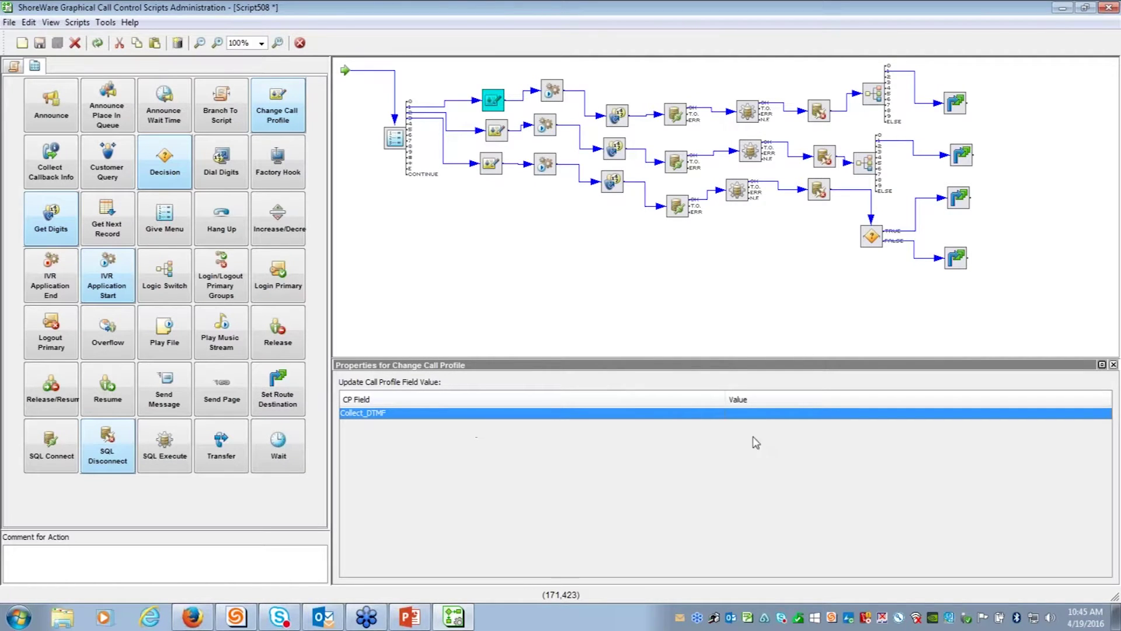
right_click(740, 418)
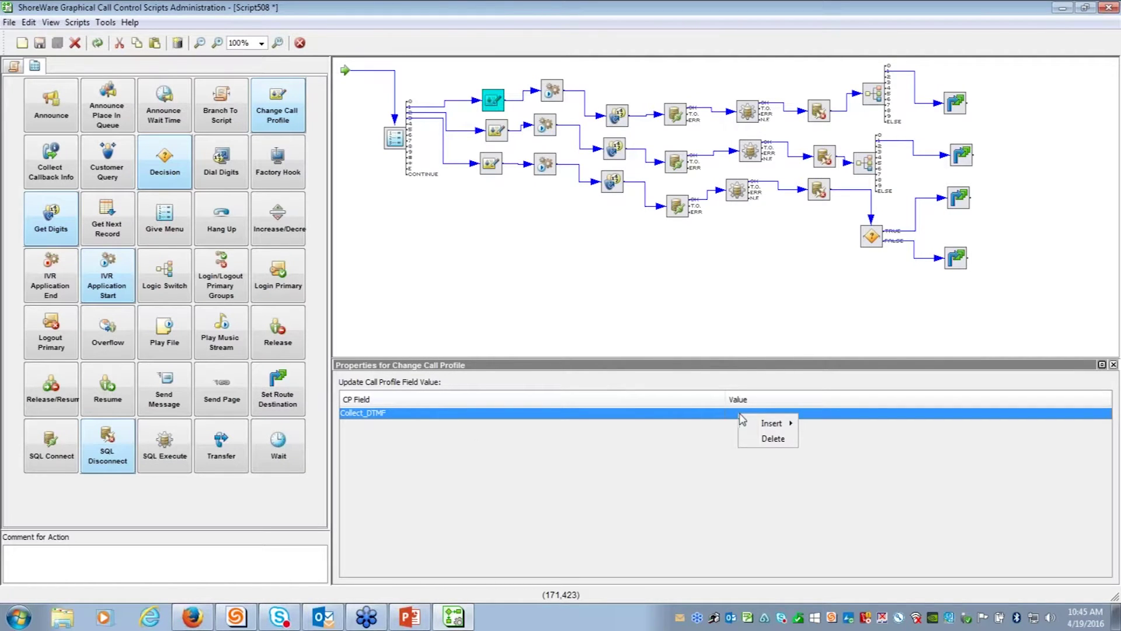
mouse_move(772, 423)
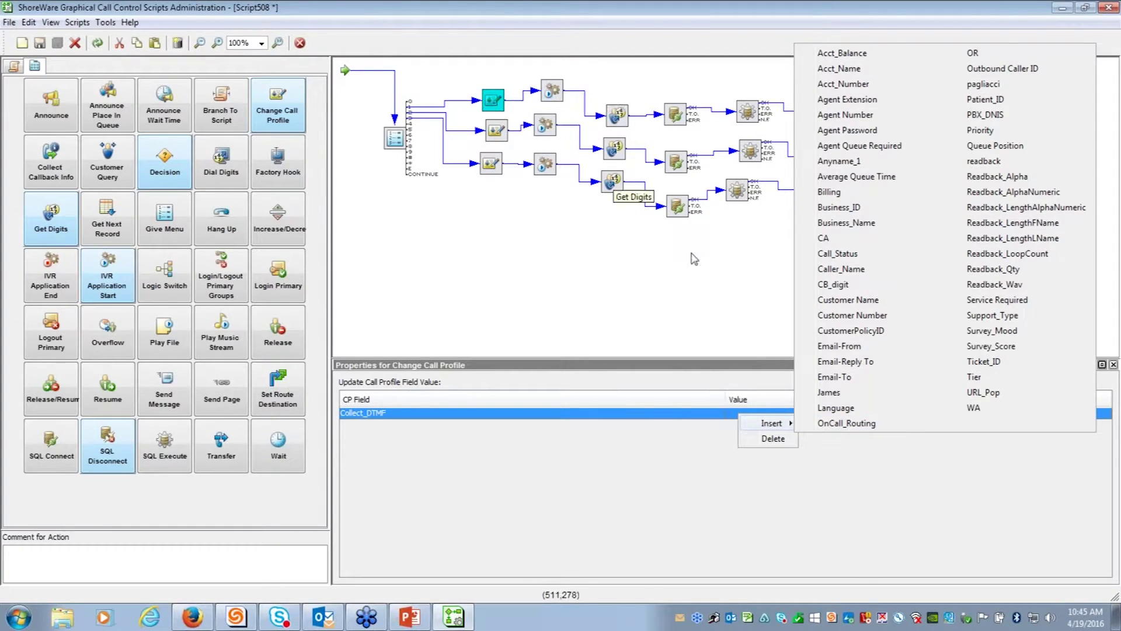
click(694, 416)
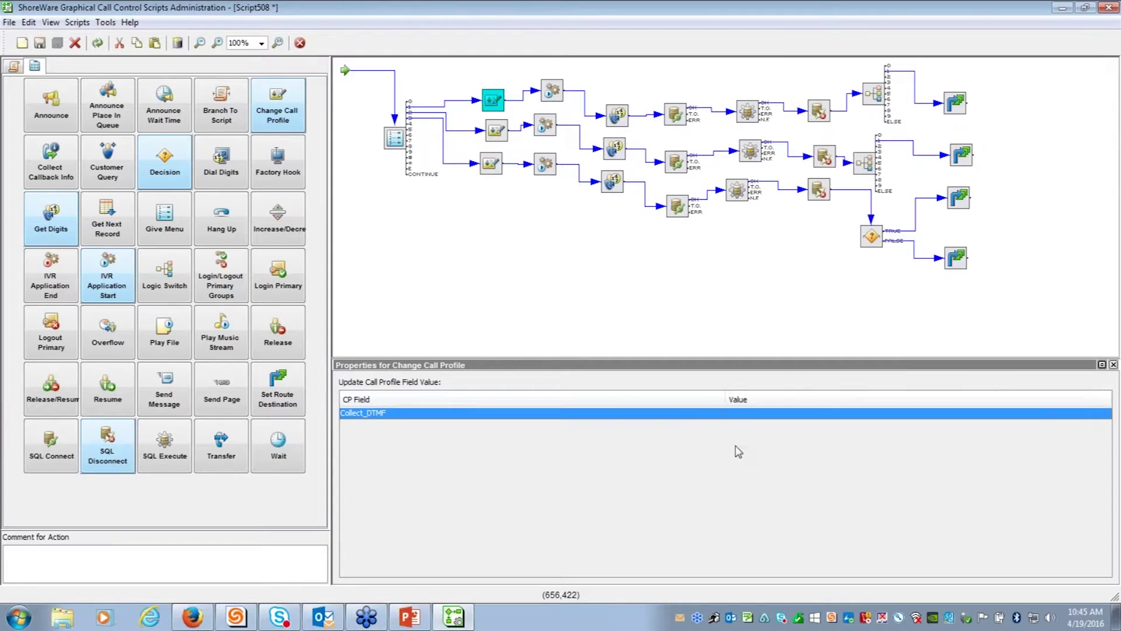
click(744, 417)
text(CustomerService)
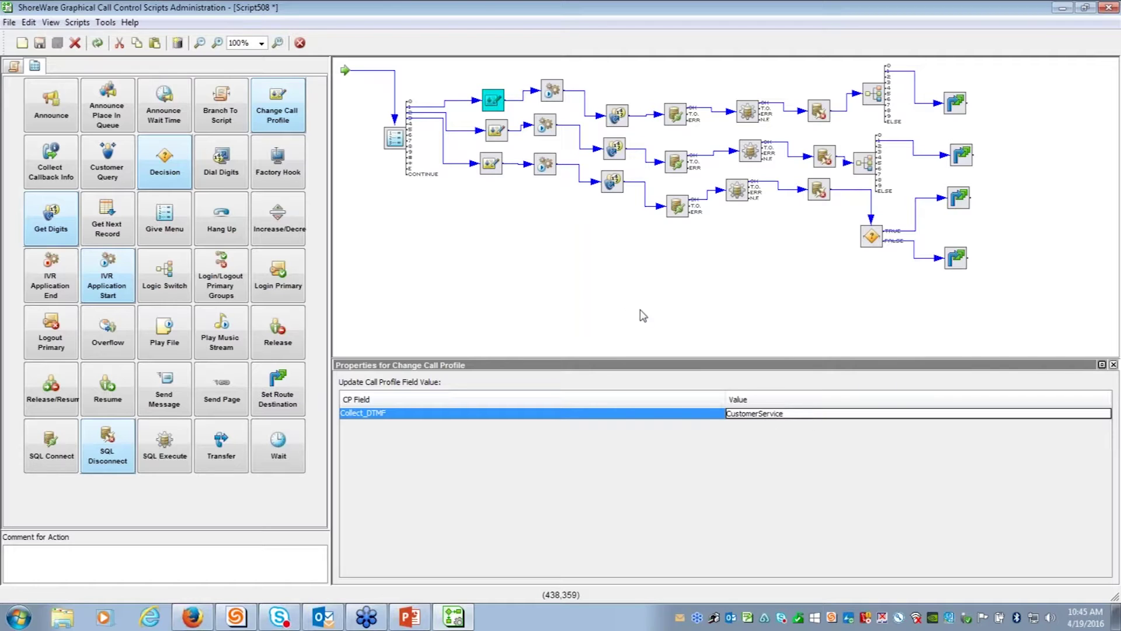
Step: Add Collect_DTMF to the second Change Call Profile with the value TechSupport
click(544, 124)
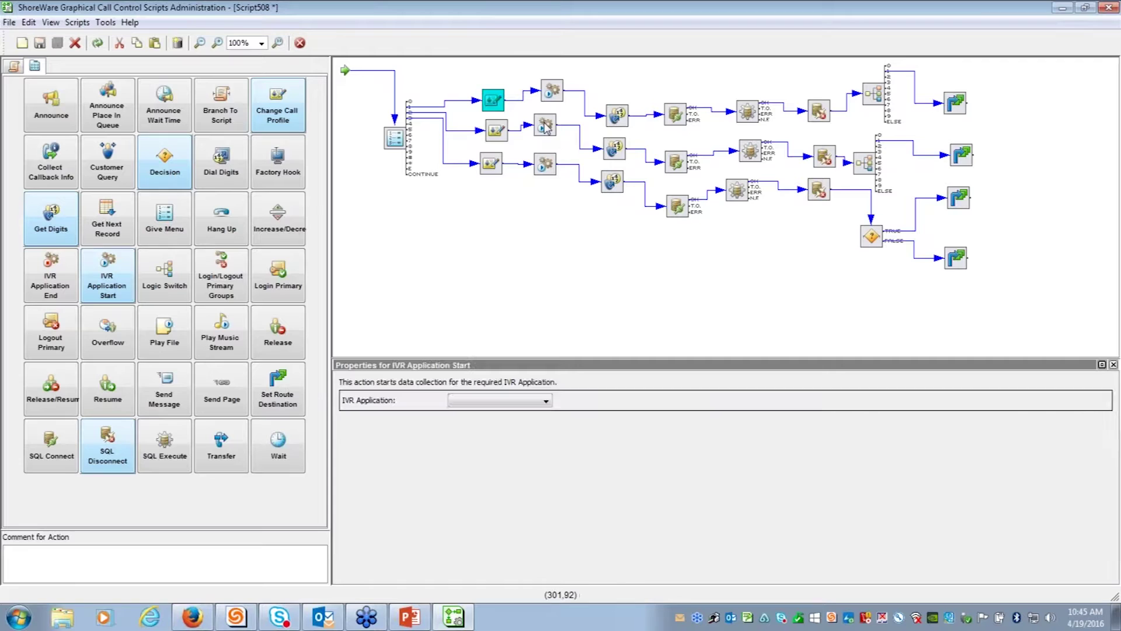
click(496, 131)
right_click(436, 415)
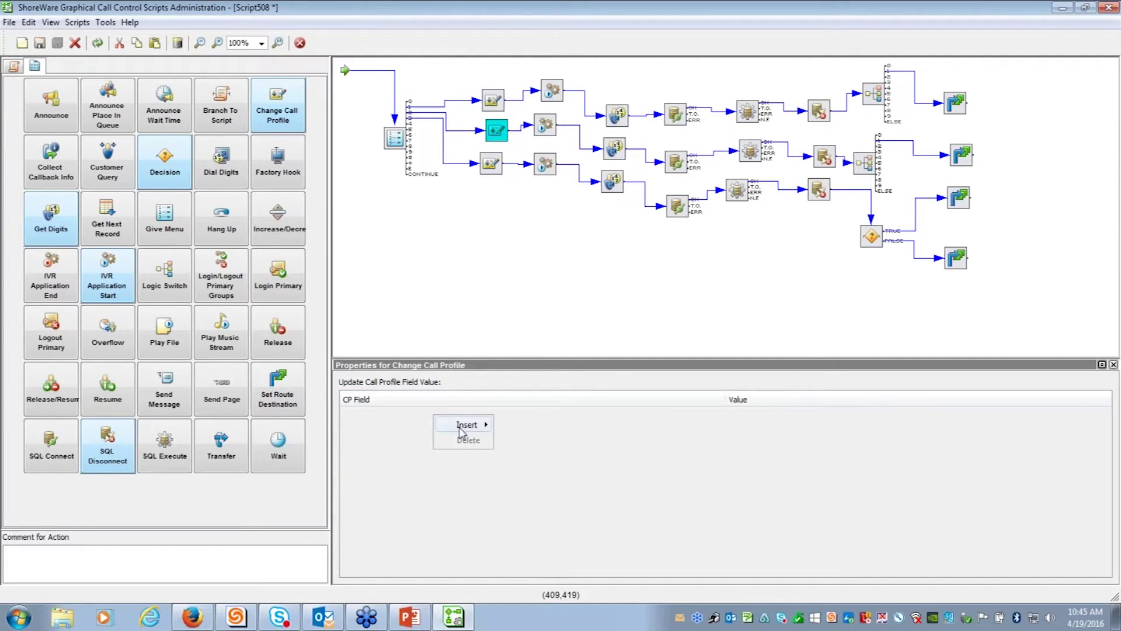
mouse_move(473, 425)
click(549, 300)
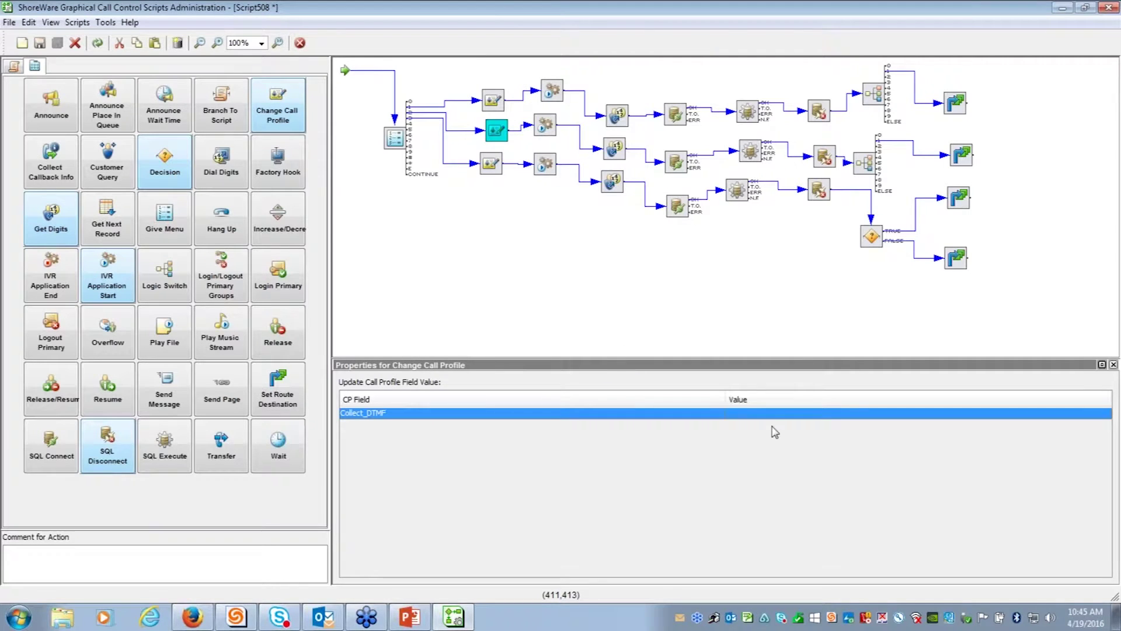
click(758, 417)
text(TechSupport)
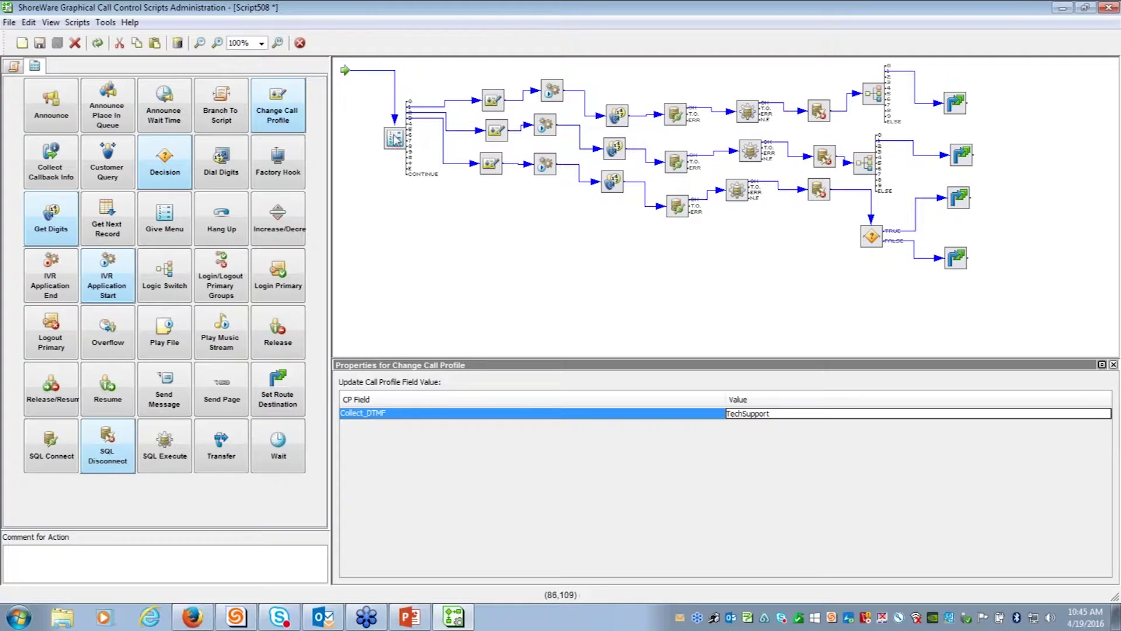
click(493, 100)
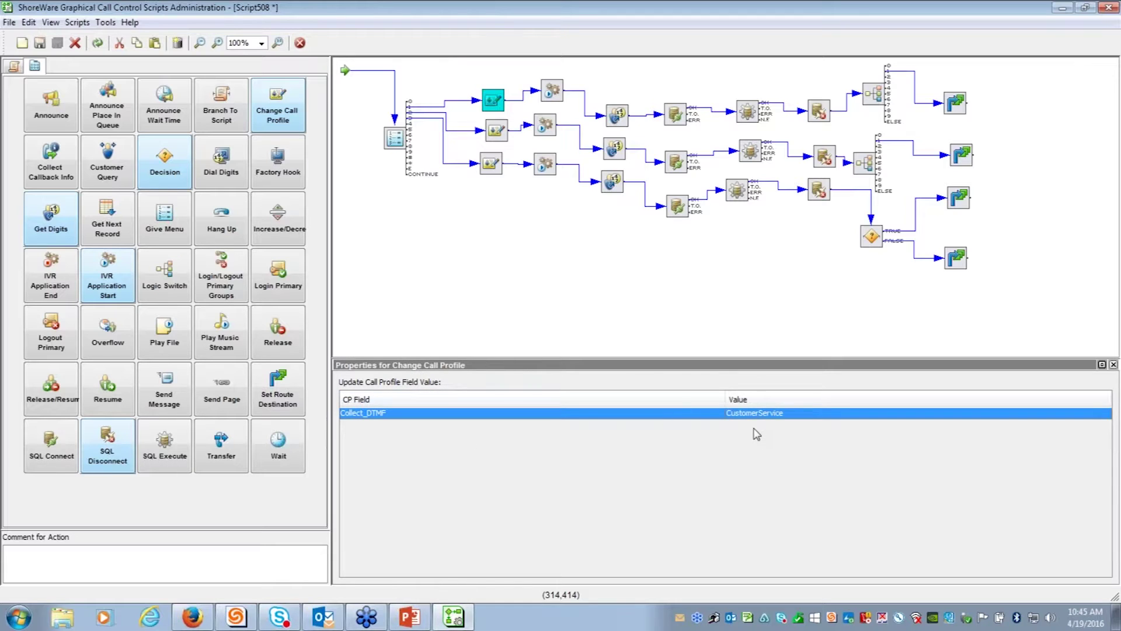
click(551, 94)
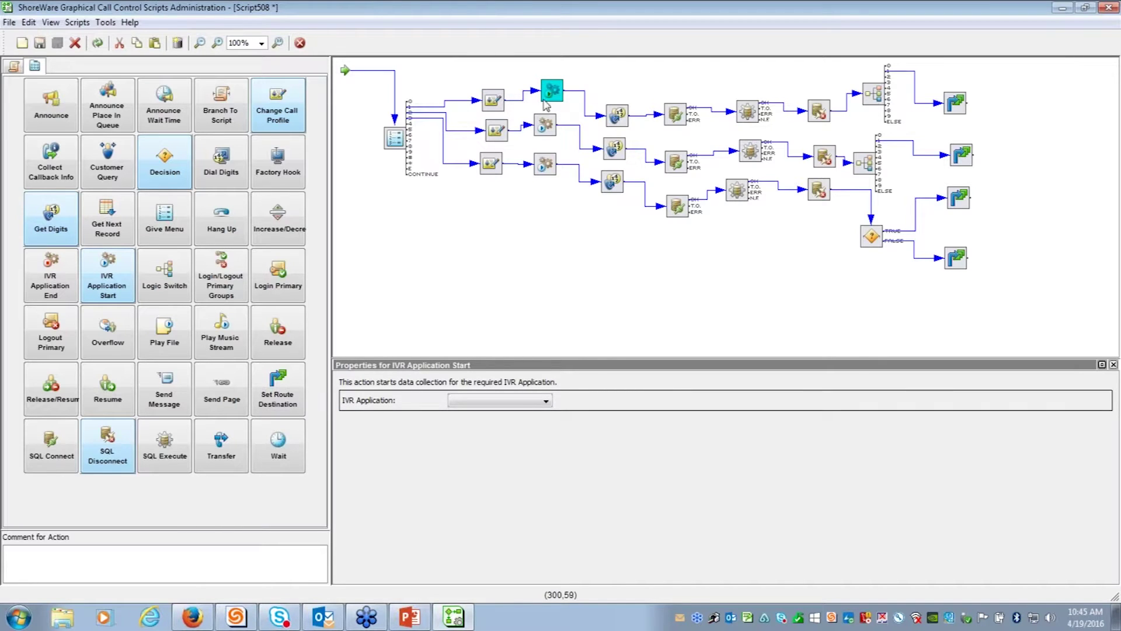
Step: Choose 1_CS as the top IVR Application Start's IVR application
click(540, 403)
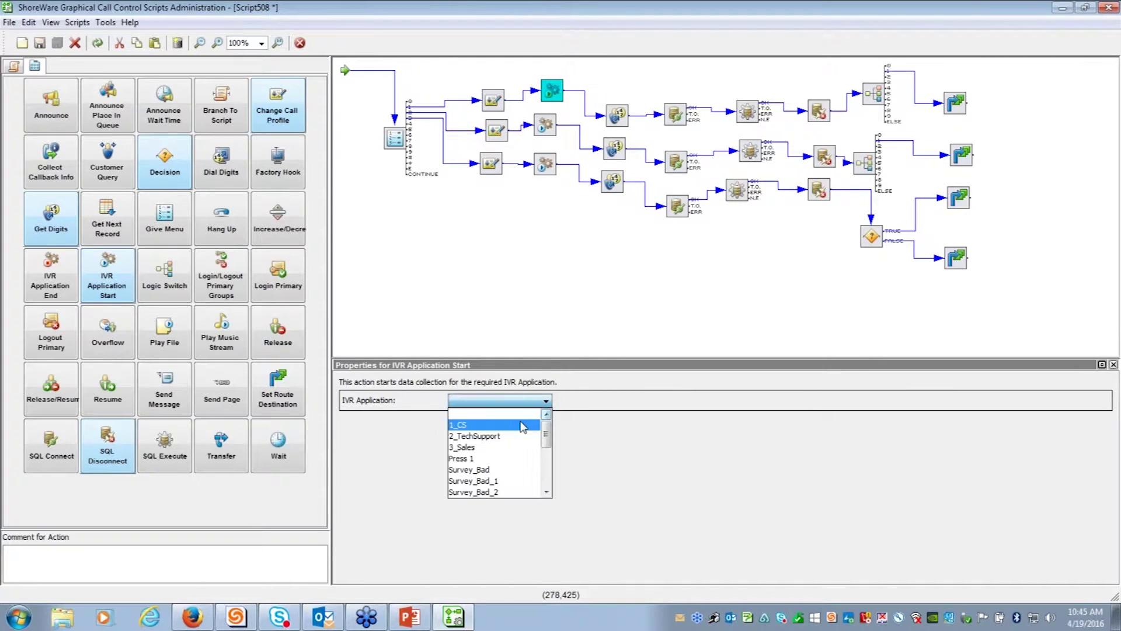
click(458, 425)
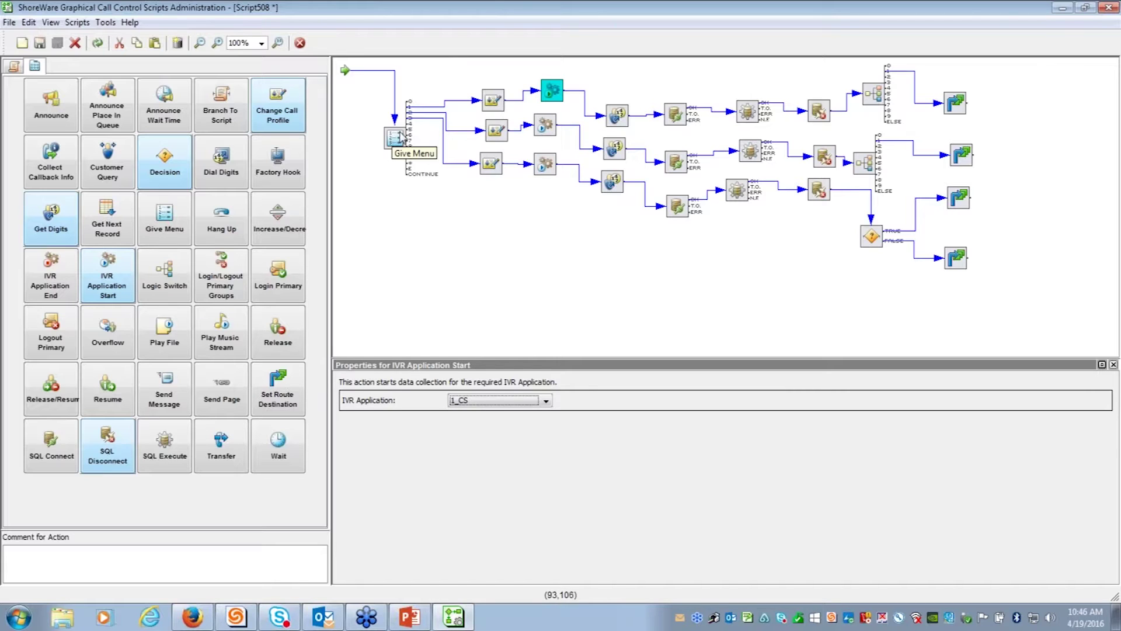
Step: Set the top Get Digits to store 6 digits in Acct_Number
click(618, 115)
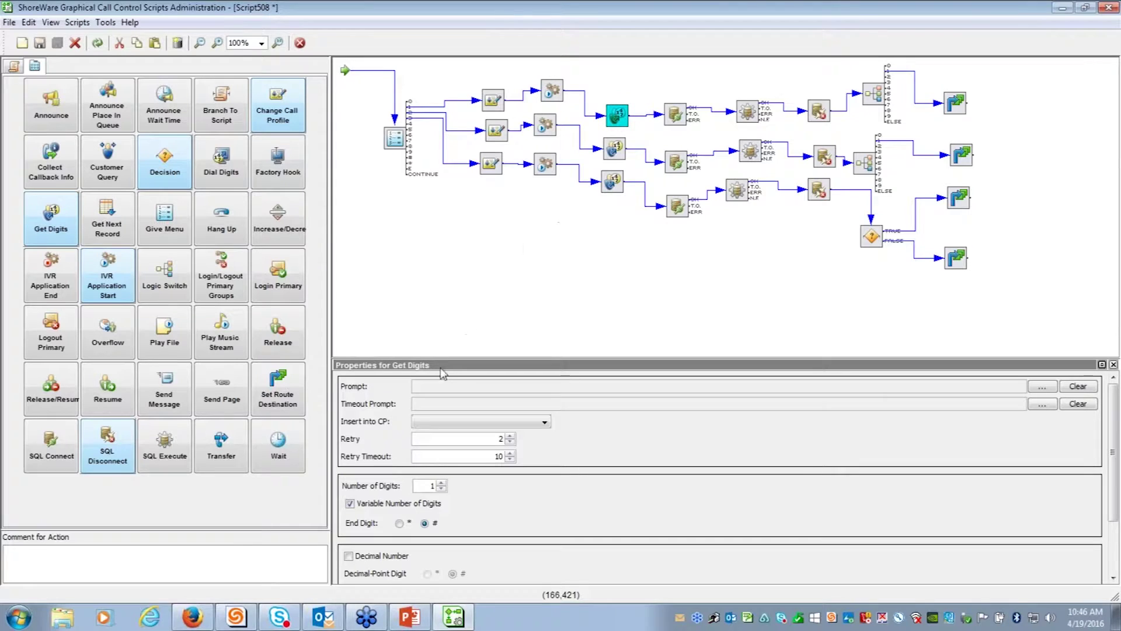
click(448, 423)
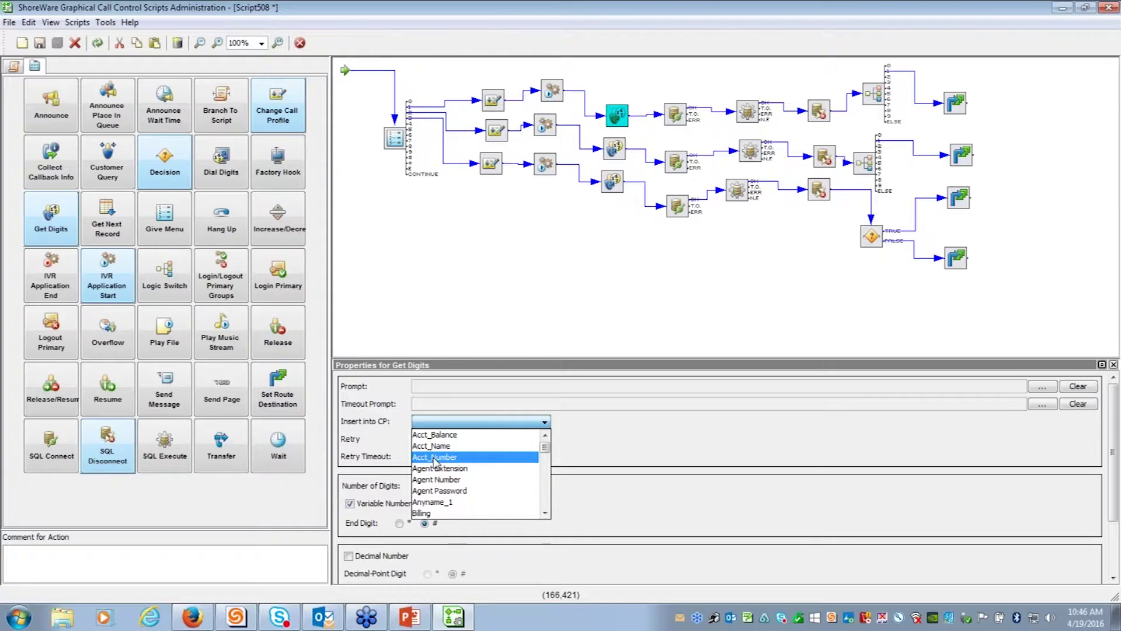
click(435, 457)
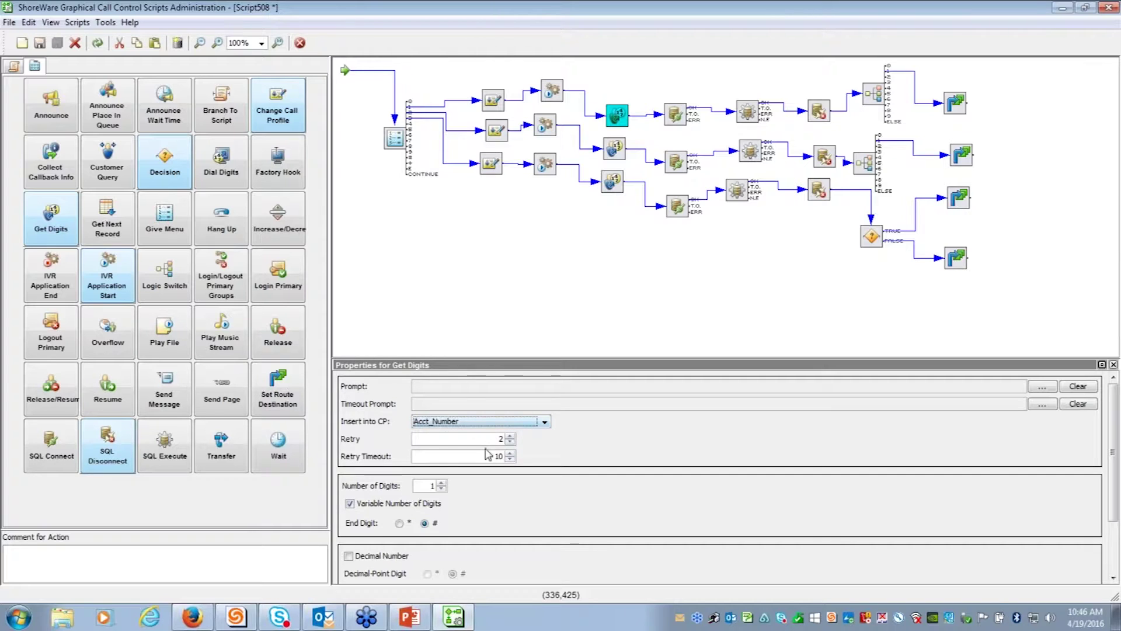
double_click(435, 487)
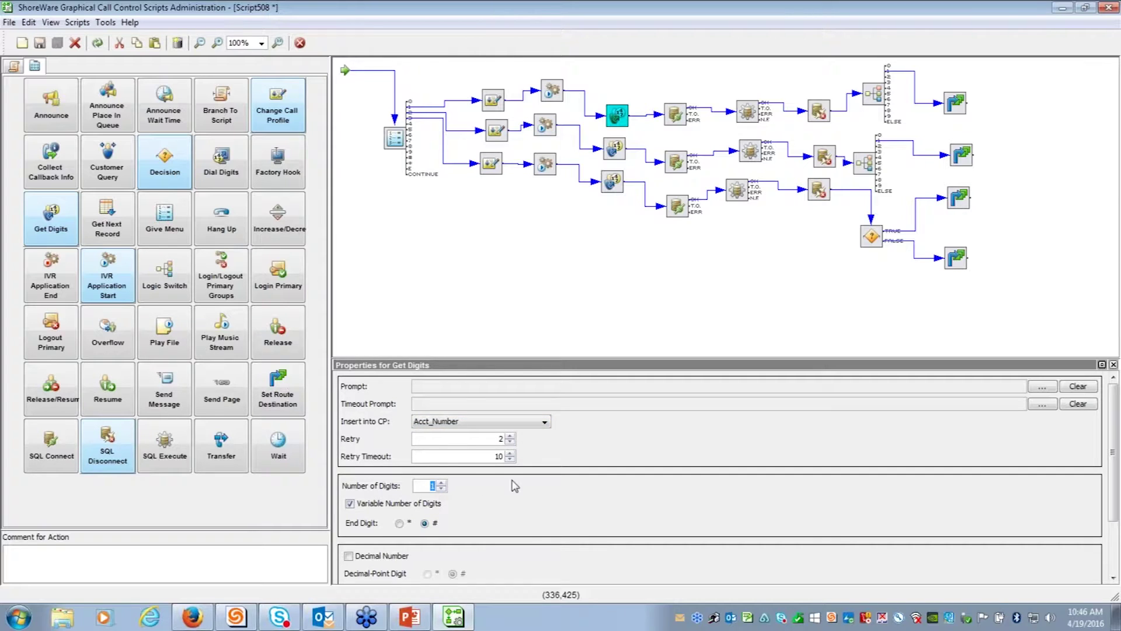
text(6)
Step: Set the top SQL Connect's Connection Name to DemoToday
click(672, 117)
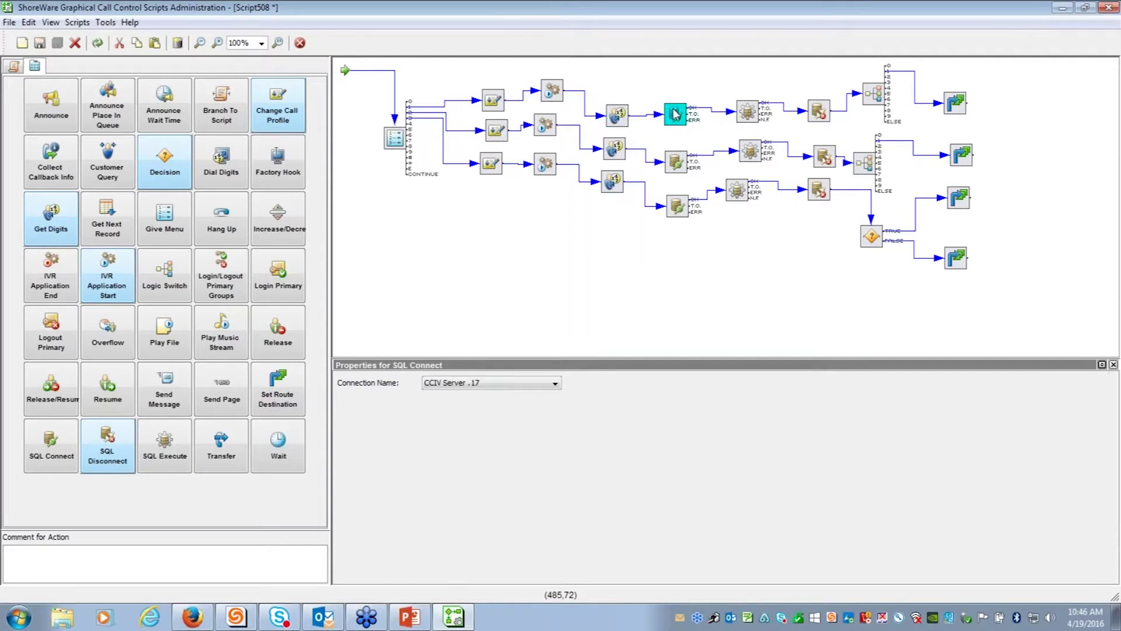
click(555, 383)
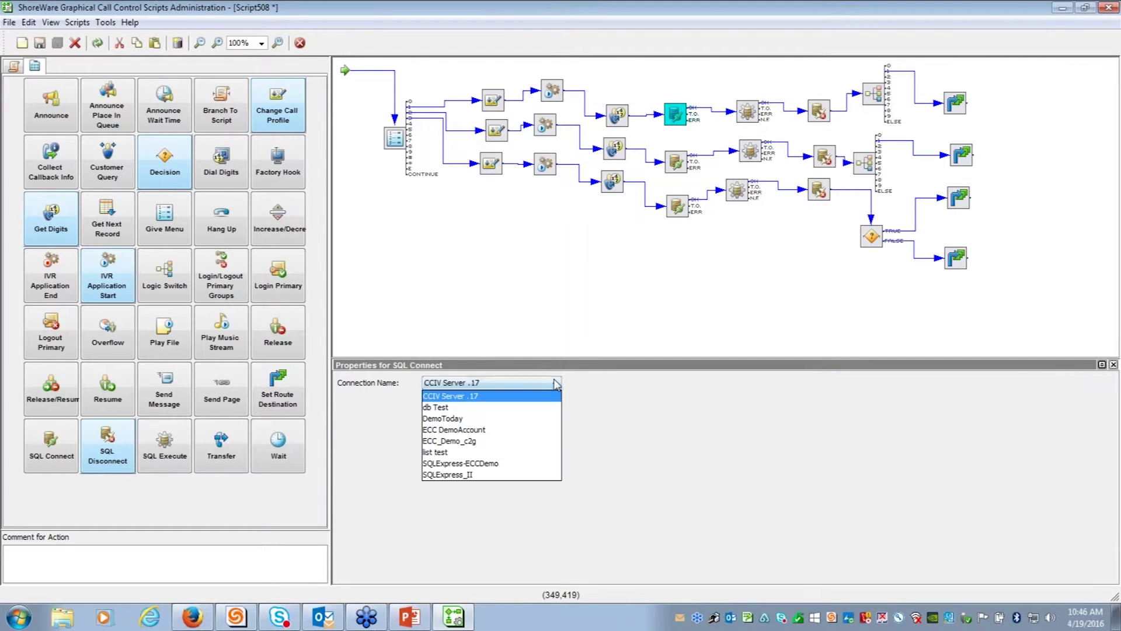
click(442, 419)
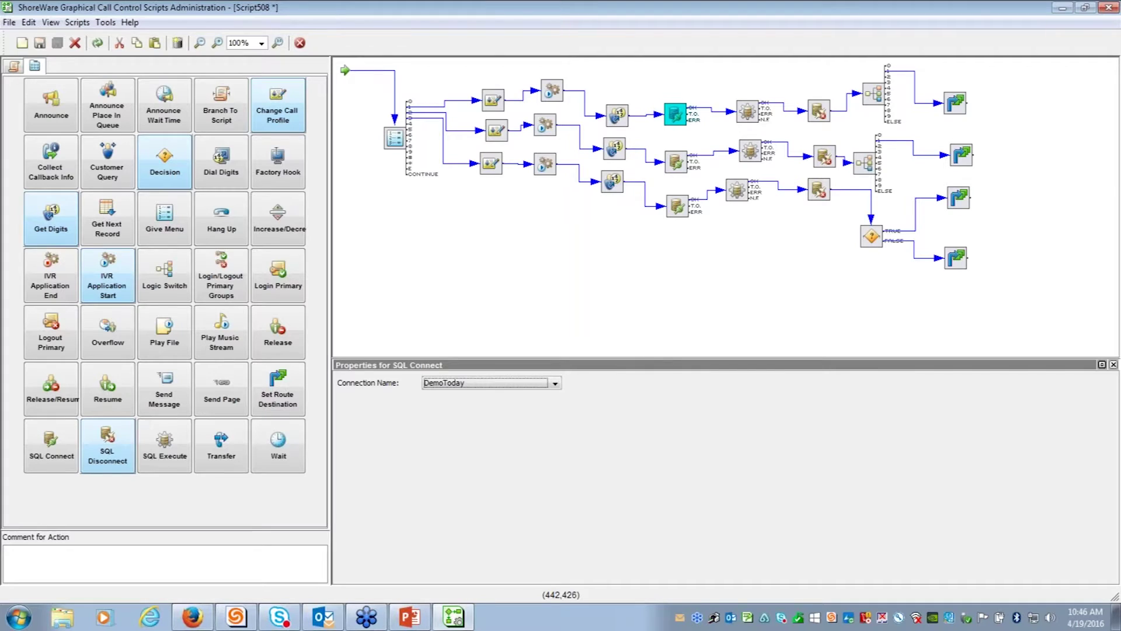
drag(593, 359, 593, 285)
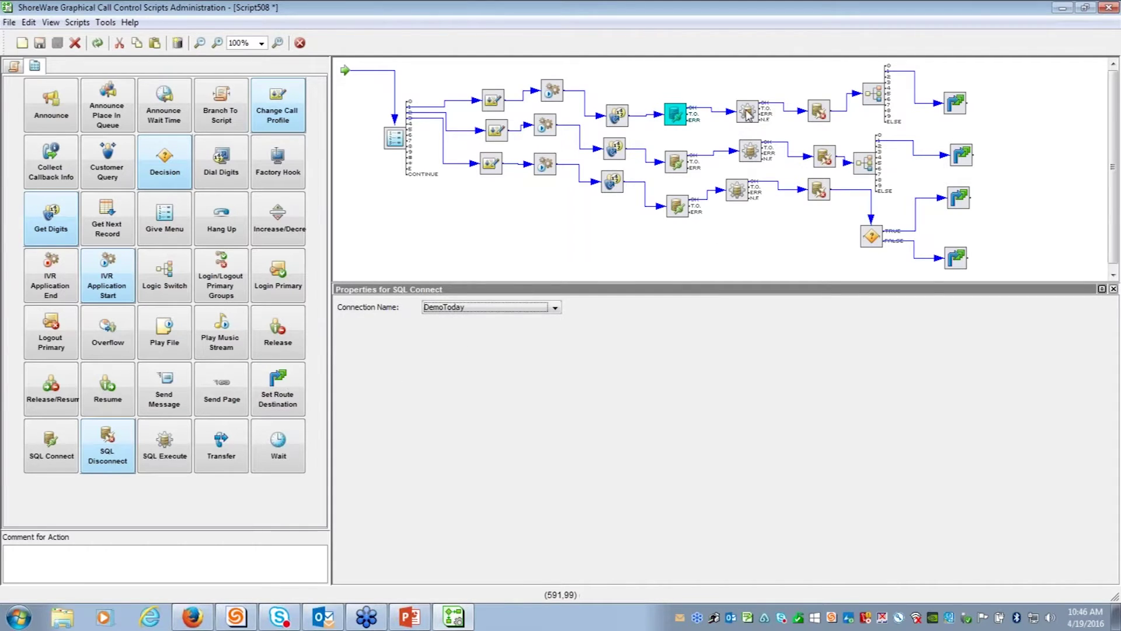
click(747, 113)
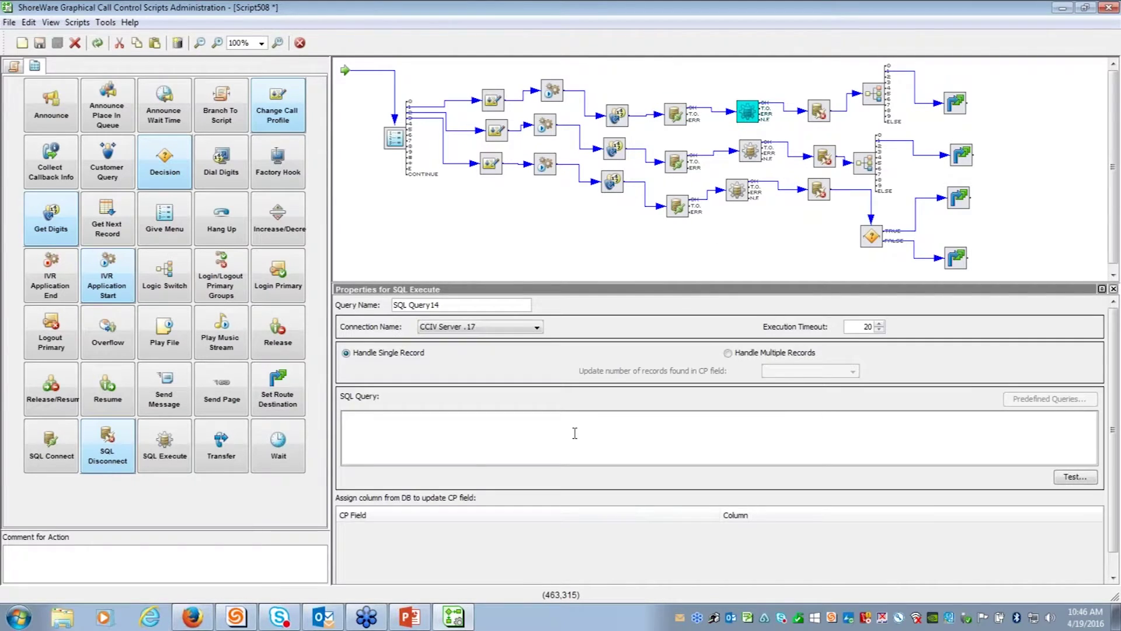
Step: Use DemoToday for the query and enter SELECT * FROM mytable WHERE accountnumber=%Acct_Num
click(529, 330)
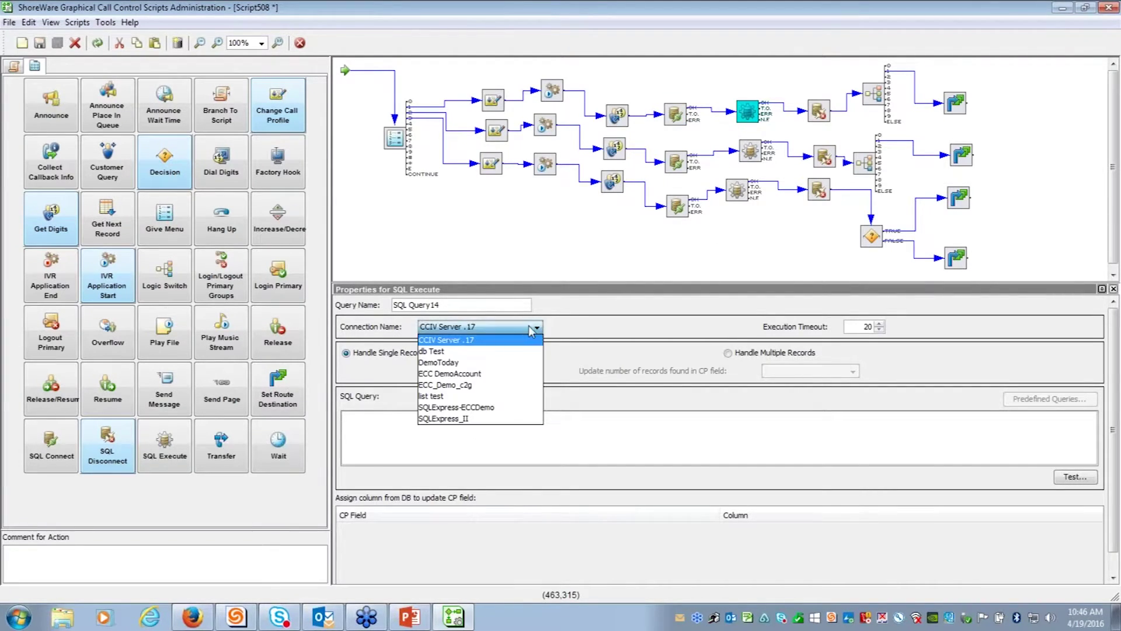
click(429, 362)
click(382, 425)
text(SELECT * FROM myta)
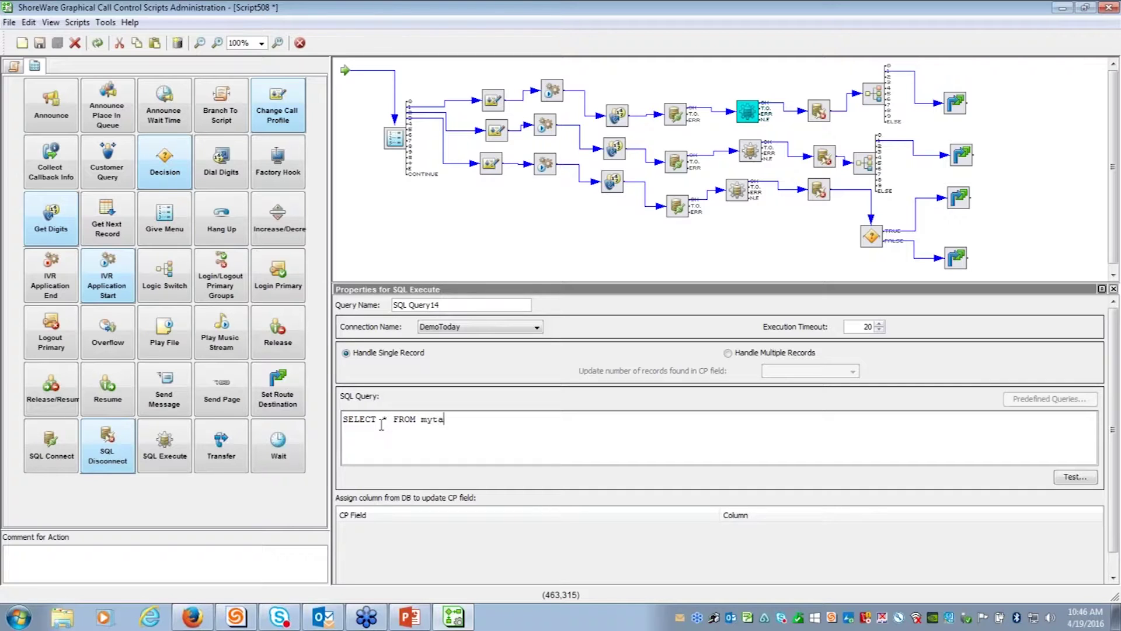
text(ble WHERE accuo)
key(BackSpace)
key(BackSpace)
key(BackSpace)
key(BackSpace)
text(ountnumber)
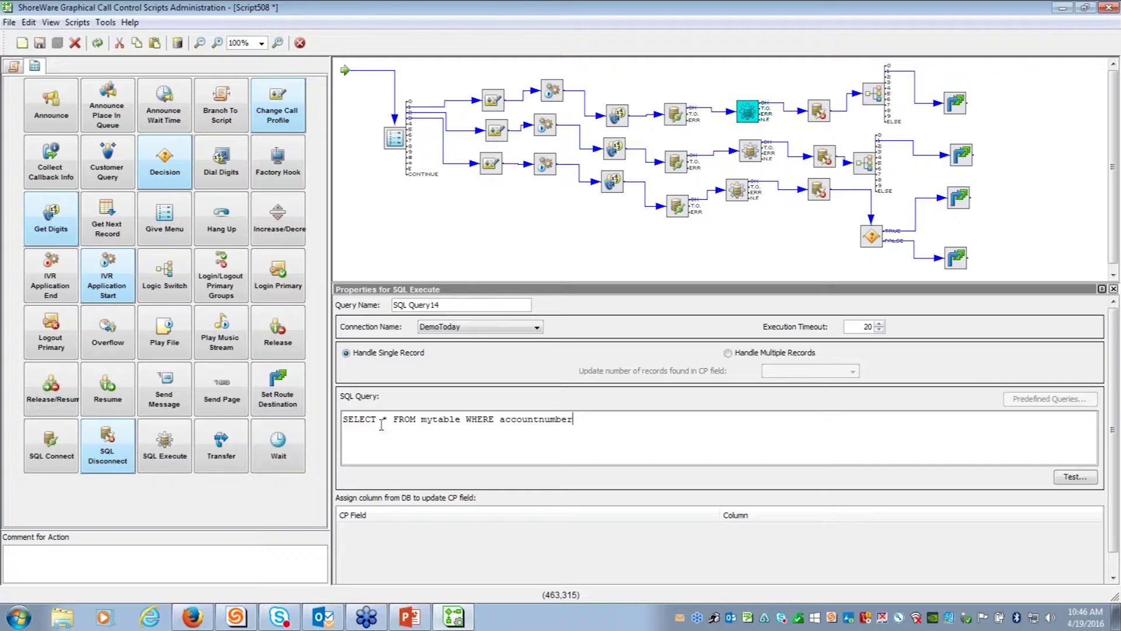
text(=%Acct_Numb)
key(BackSpace)
drag(579, 419, 633, 420)
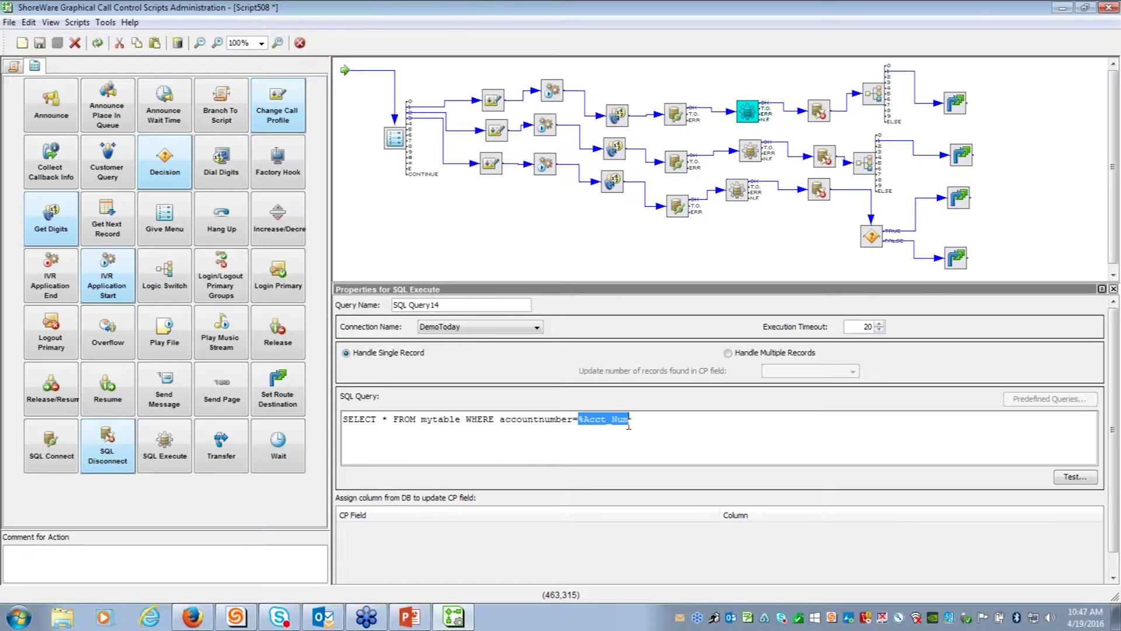
click(629, 425)
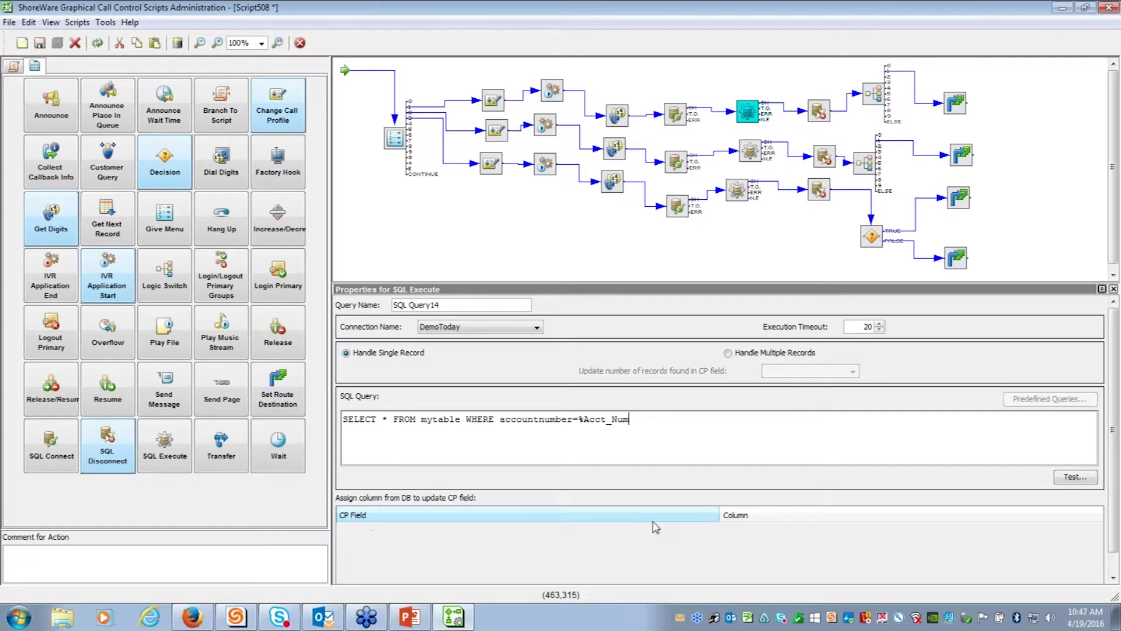
Step: Add a Priority field mapping with column value 100
right_click(431, 556)
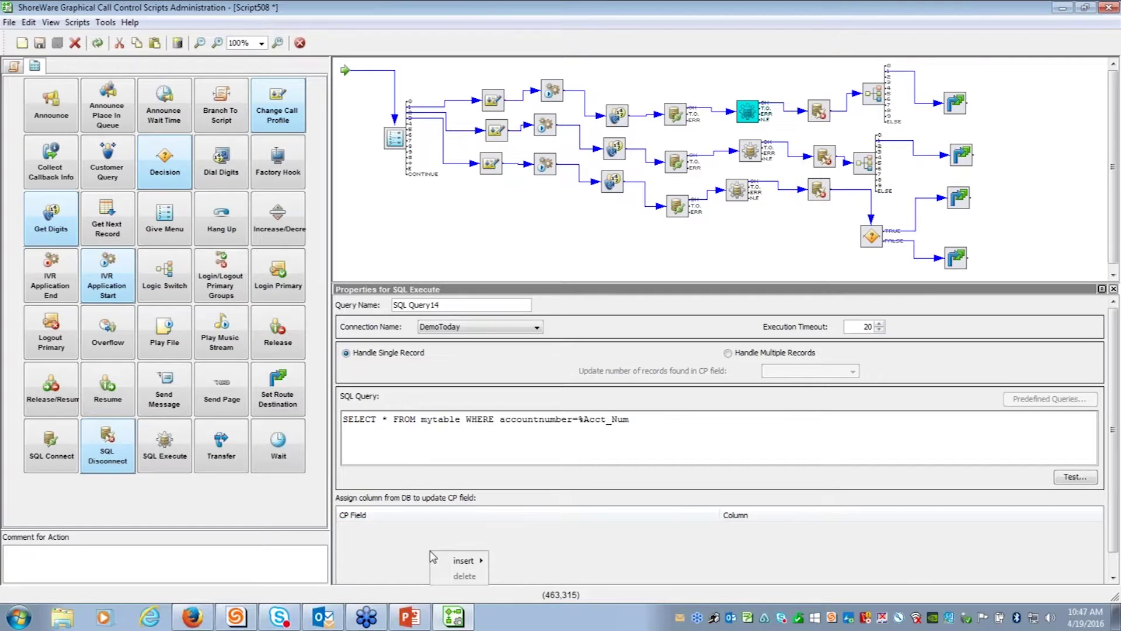
mouse_move(463, 561)
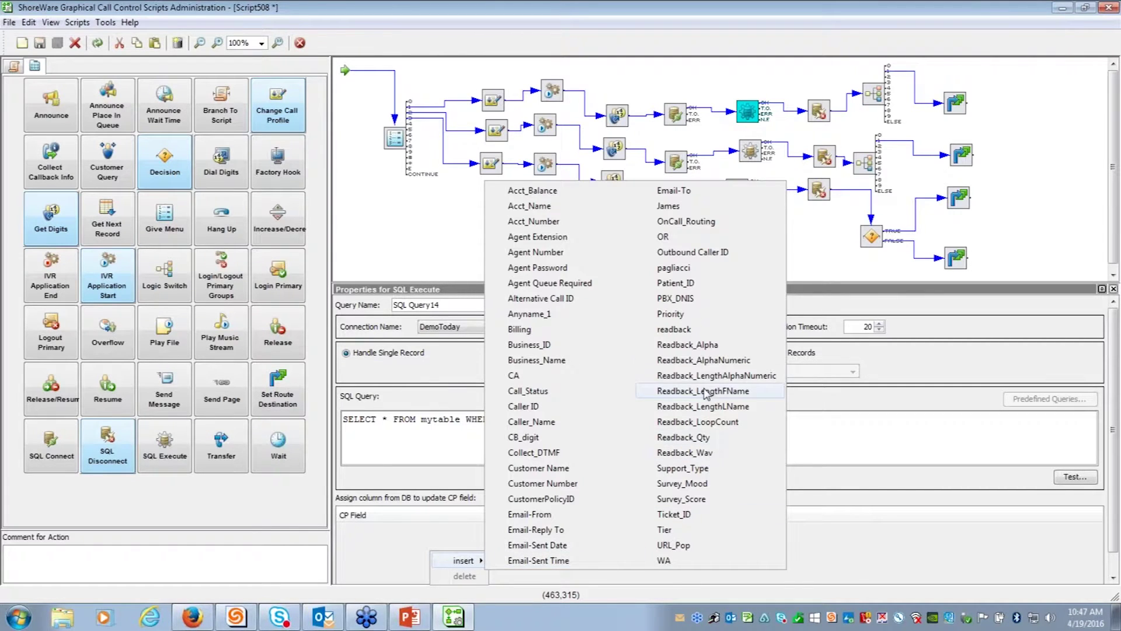
click(679, 322)
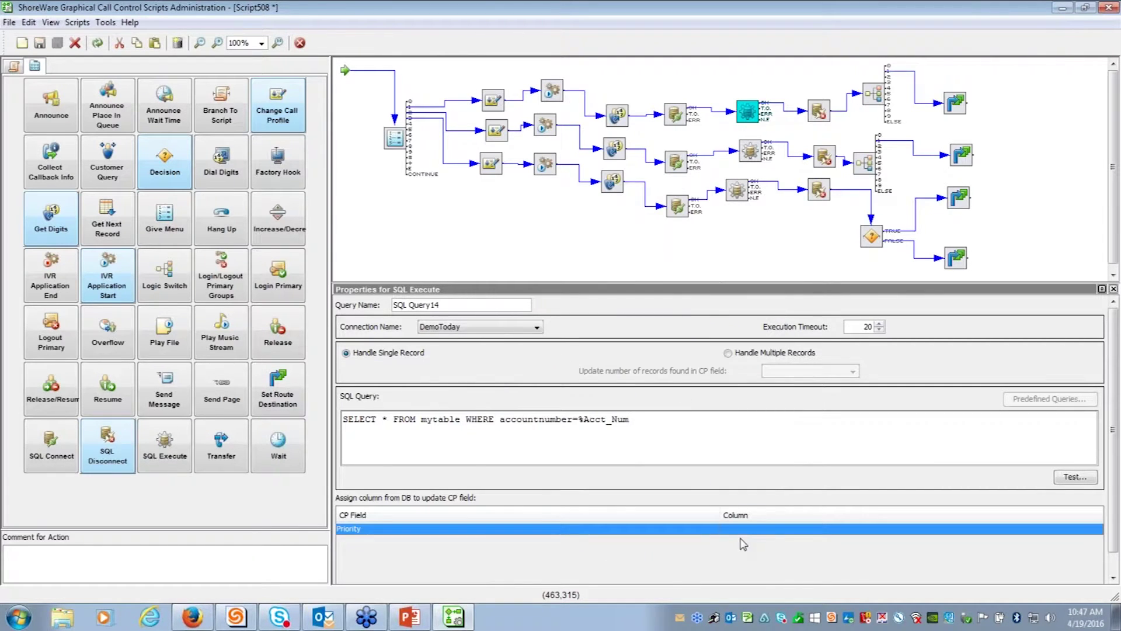
click(757, 529)
text(100)
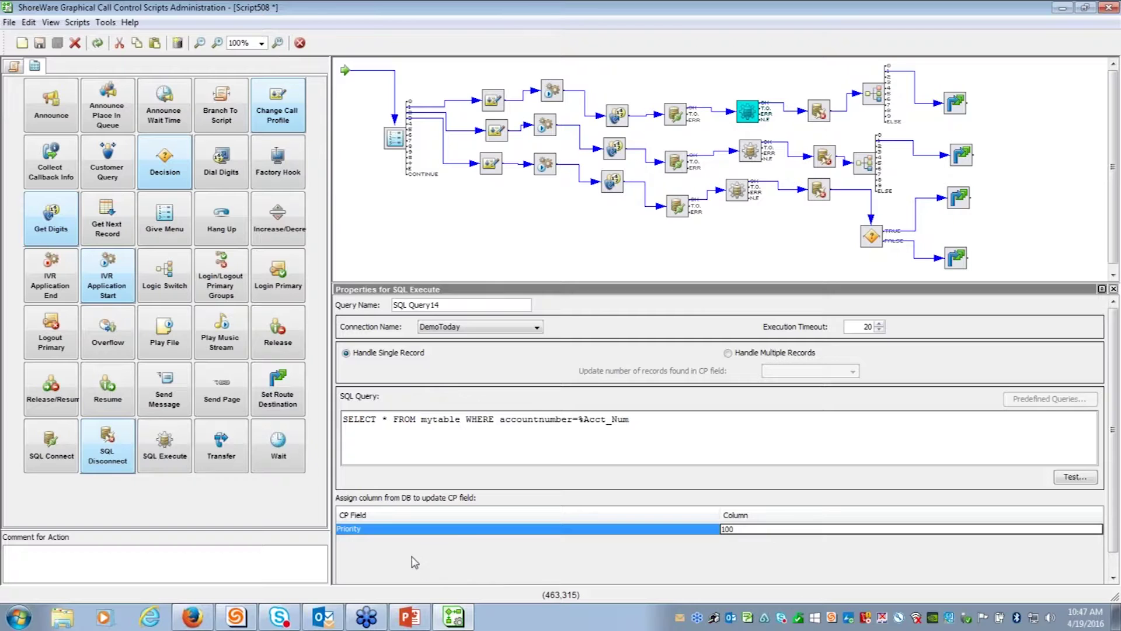
Step: Add Acct_Balance and Acct_Number mapping rows, entering 'balance' as Acct_Balance's column
right_click(415, 548)
mouse_move(454, 560)
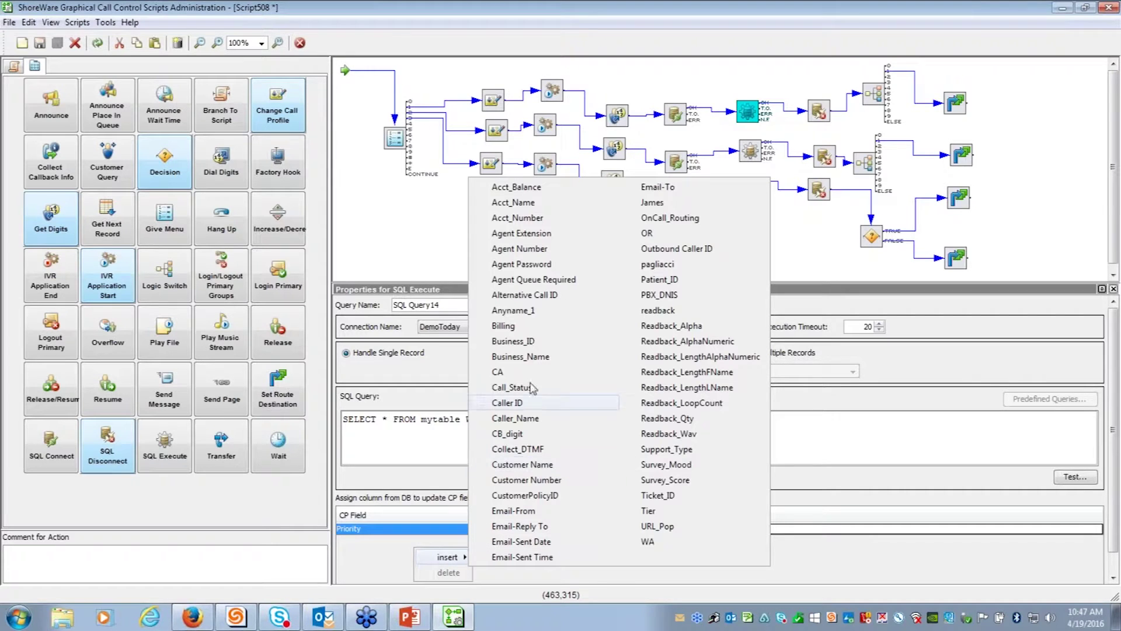
click(527, 188)
right_click(466, 562)
mouse_move(501, 573)
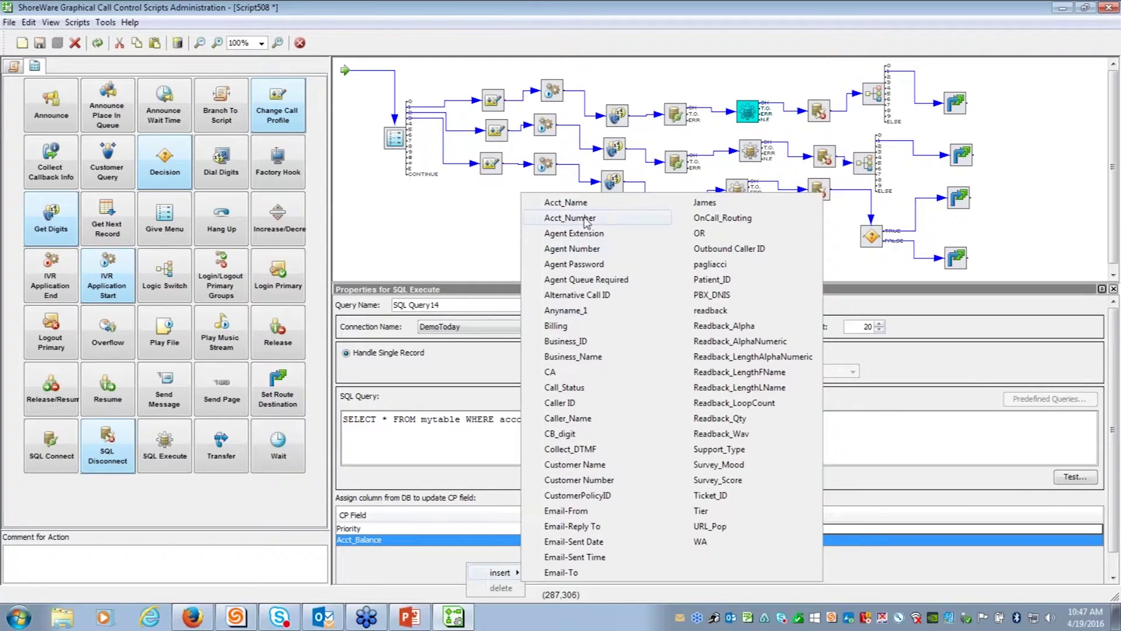
click(570, 217)
click(739, 540)
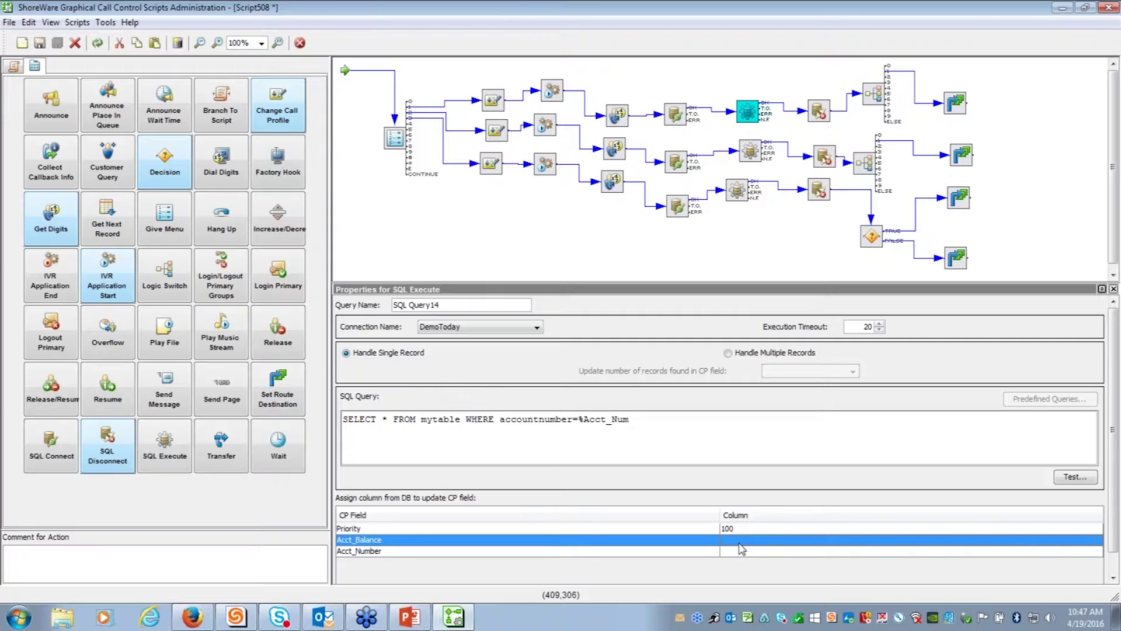
text(ac)
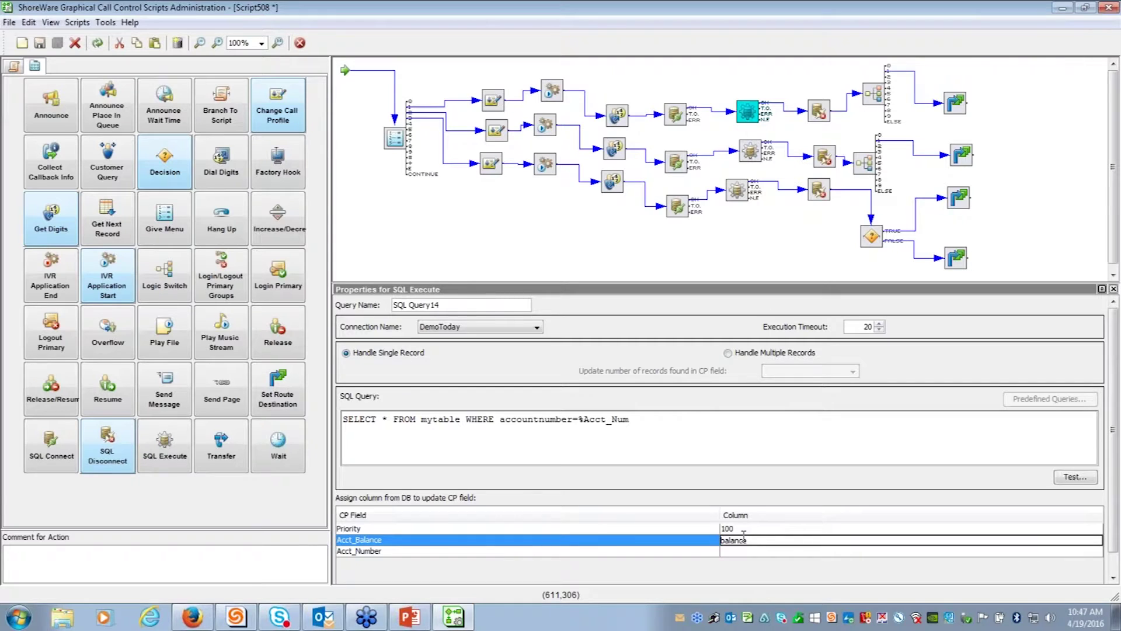
Step: Set the top SQL Disconnect's Connection Name to DemoToday
click(819, 114)
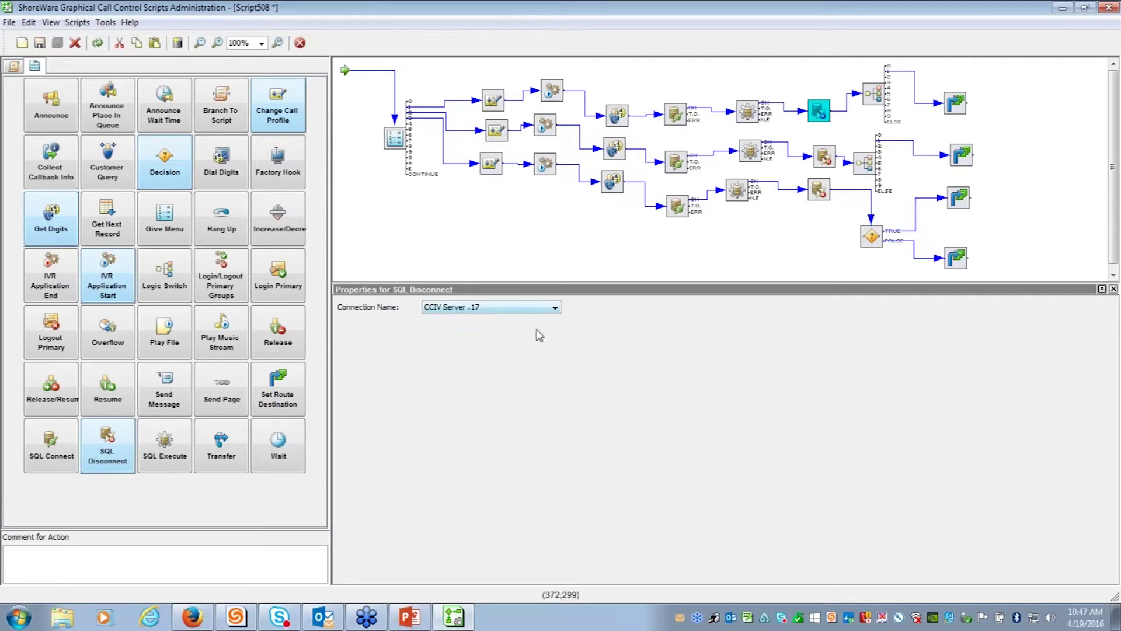
click(561, 308)
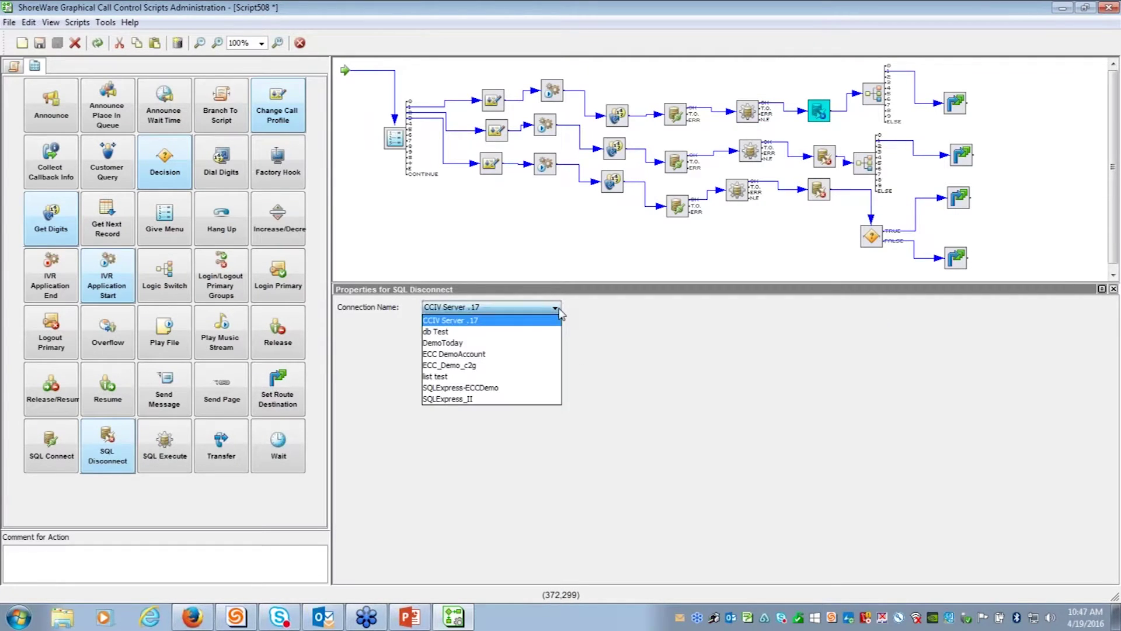
click(458, 345)
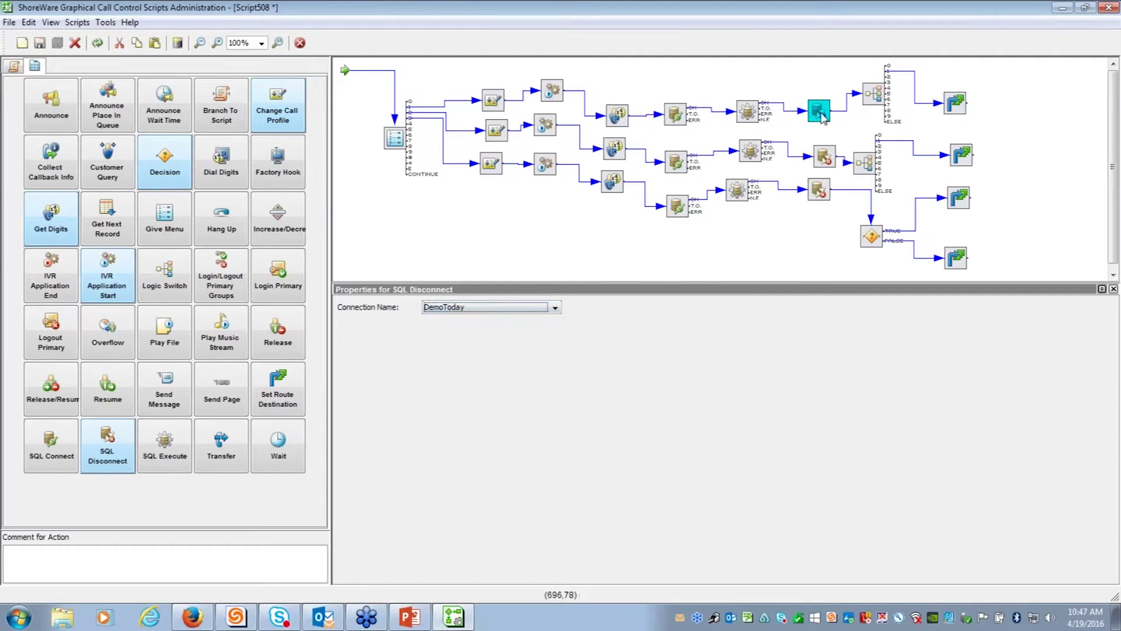
click(874, 95)
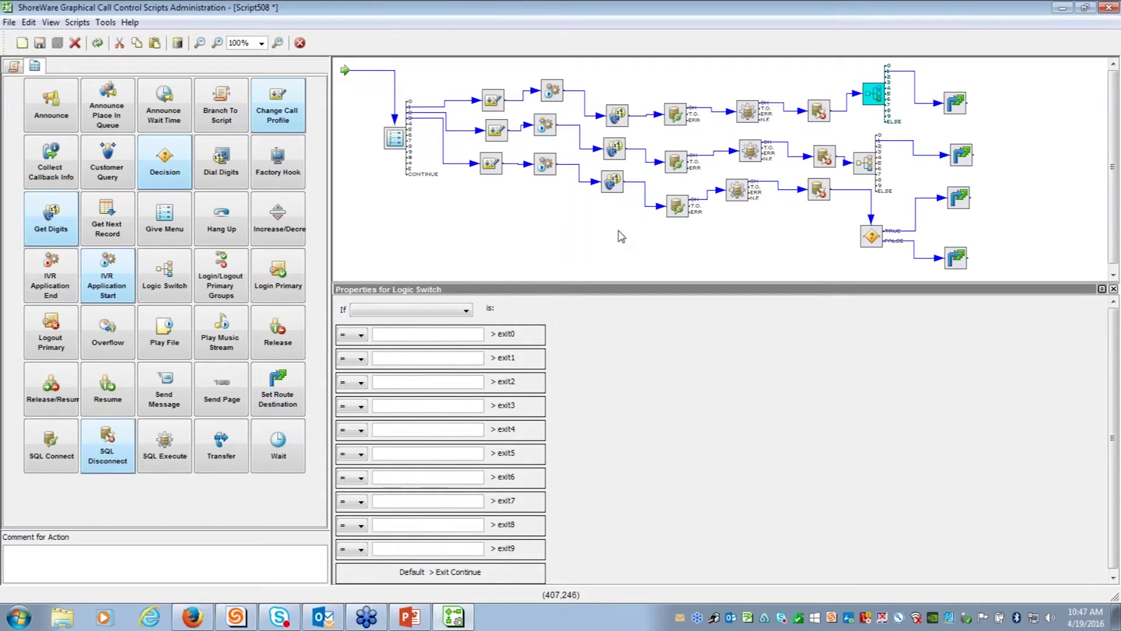
Step: Set the Logic Switch's If variable to Acct_Balance and exit1's condition to > 5000.00
click(466, 311)
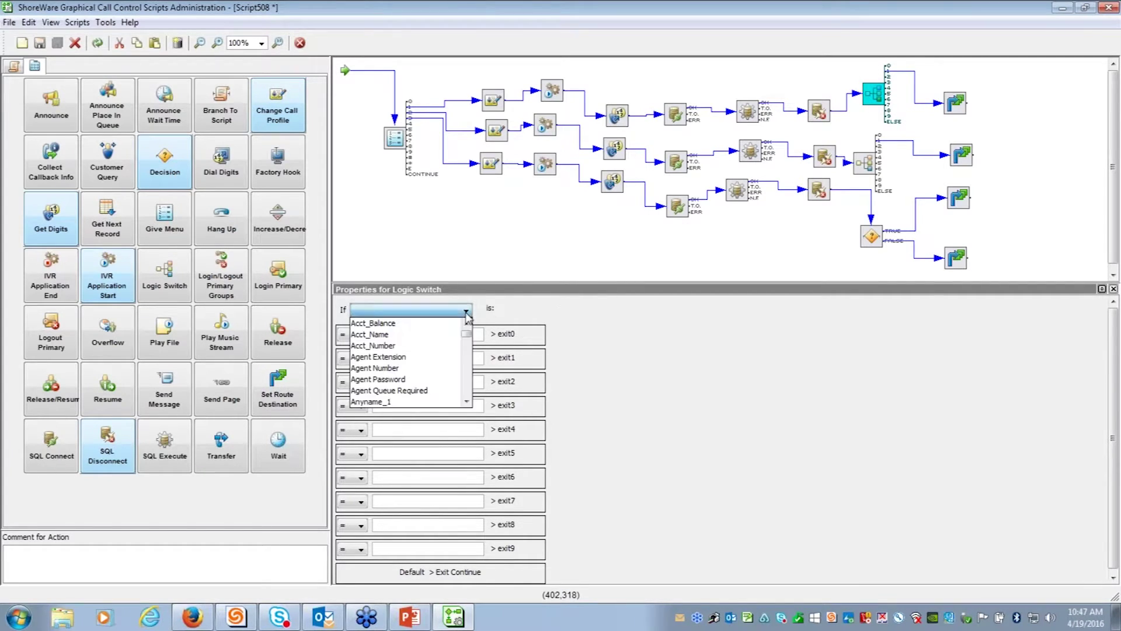
click(368, 324)
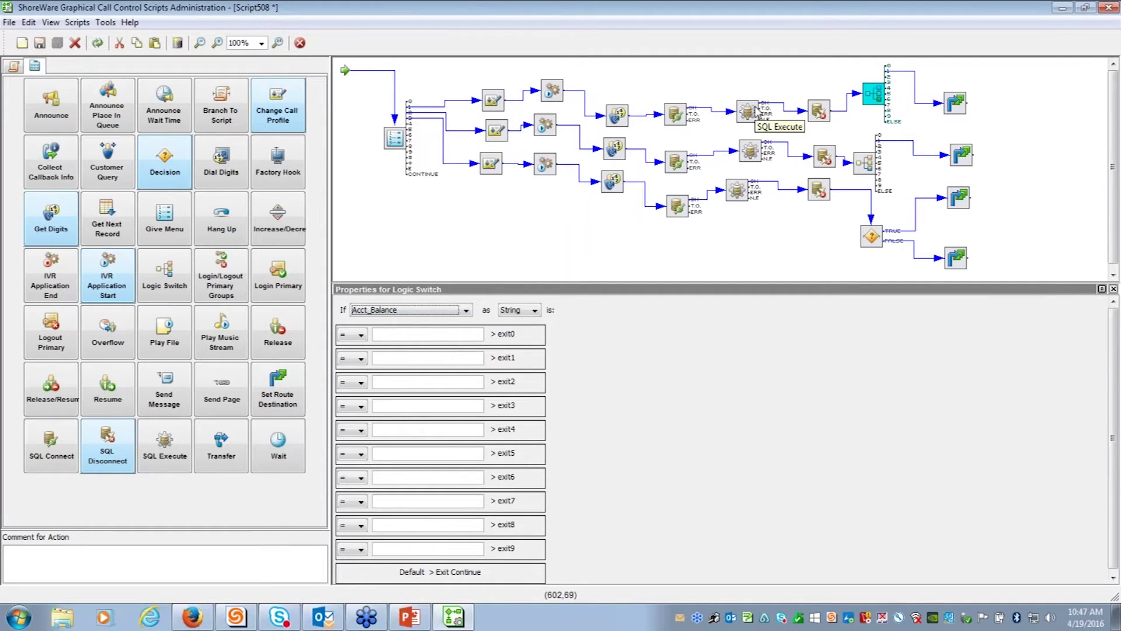
click(361, 358)
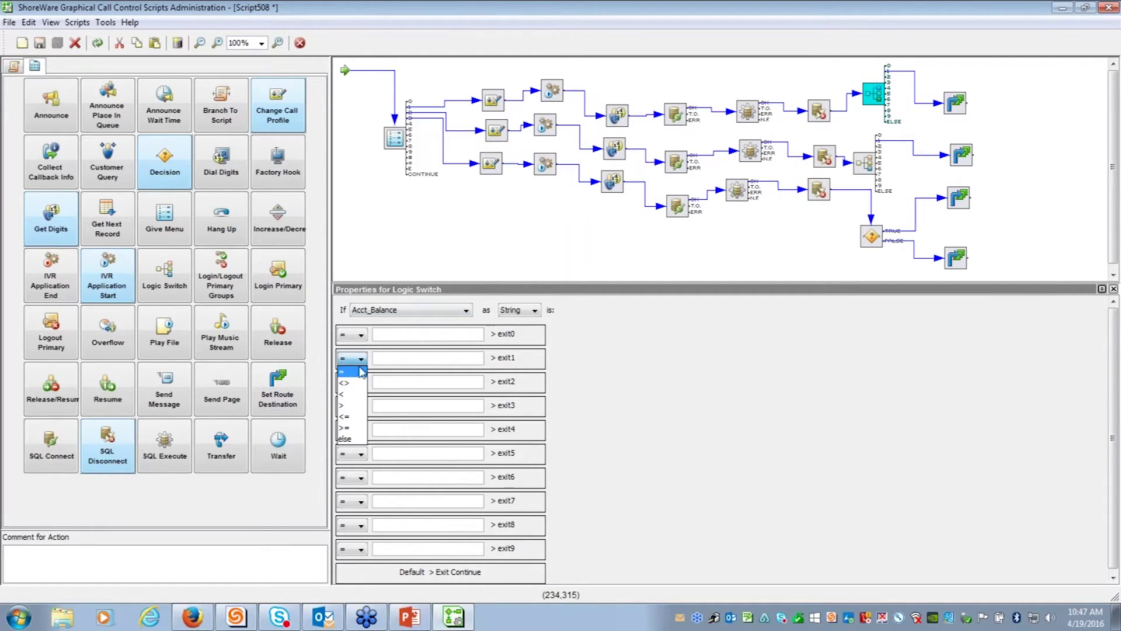
click(354, 405)
click(403, 358)
text(5000.00)
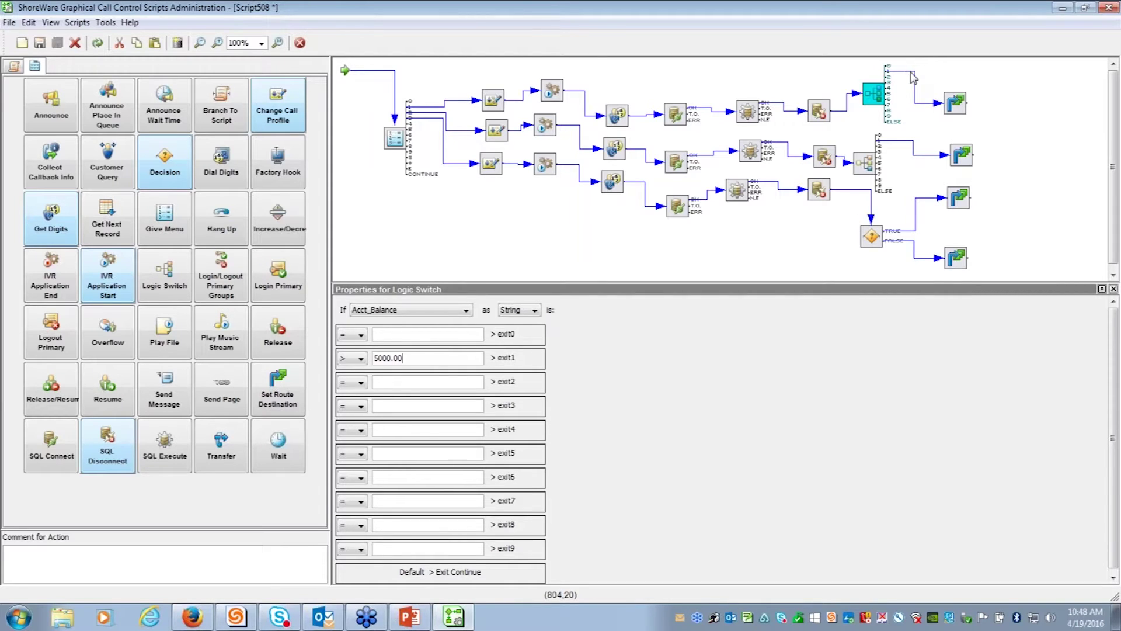
Step: Set the top Set Call Route Destination node to the Service option with Support selected
click(954, 106)
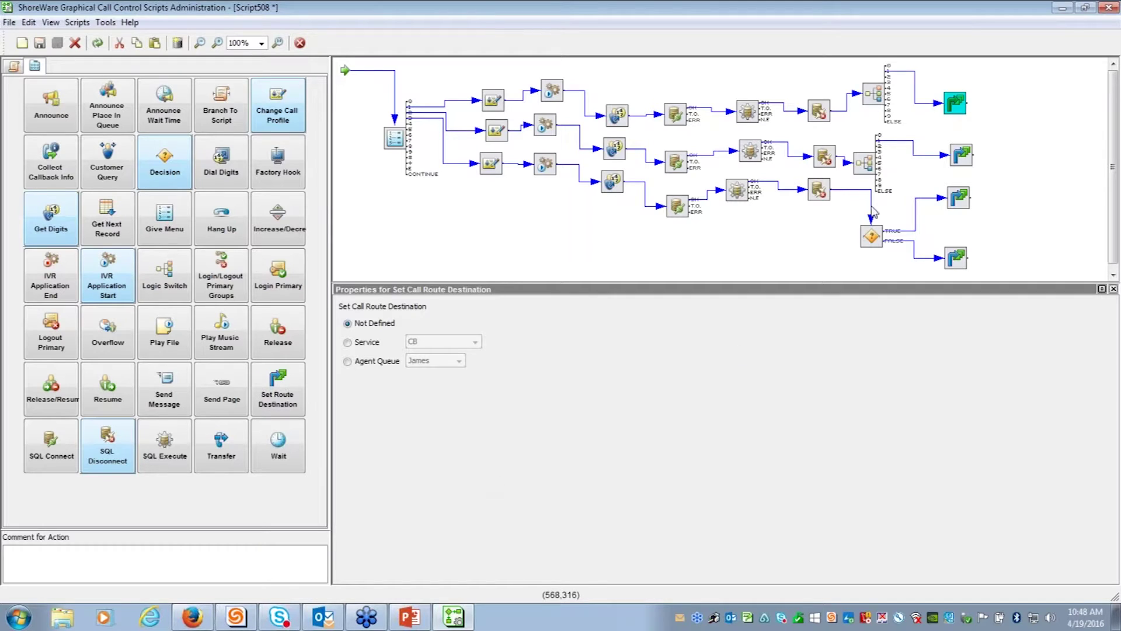
click(348, 342)
click(476, 342)
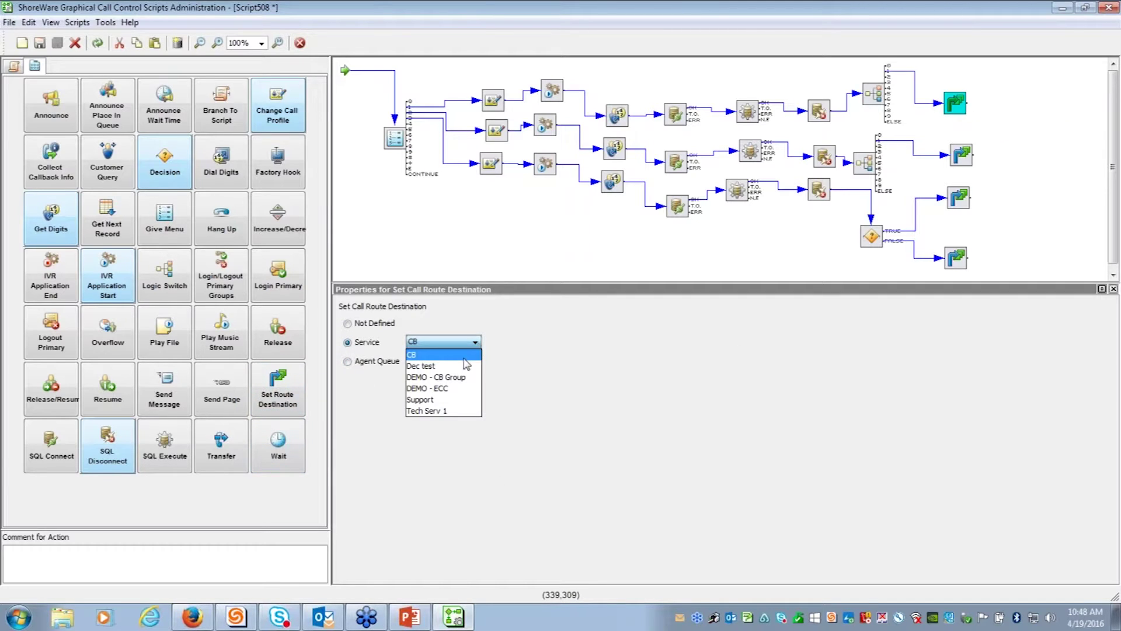
click(425, 403)
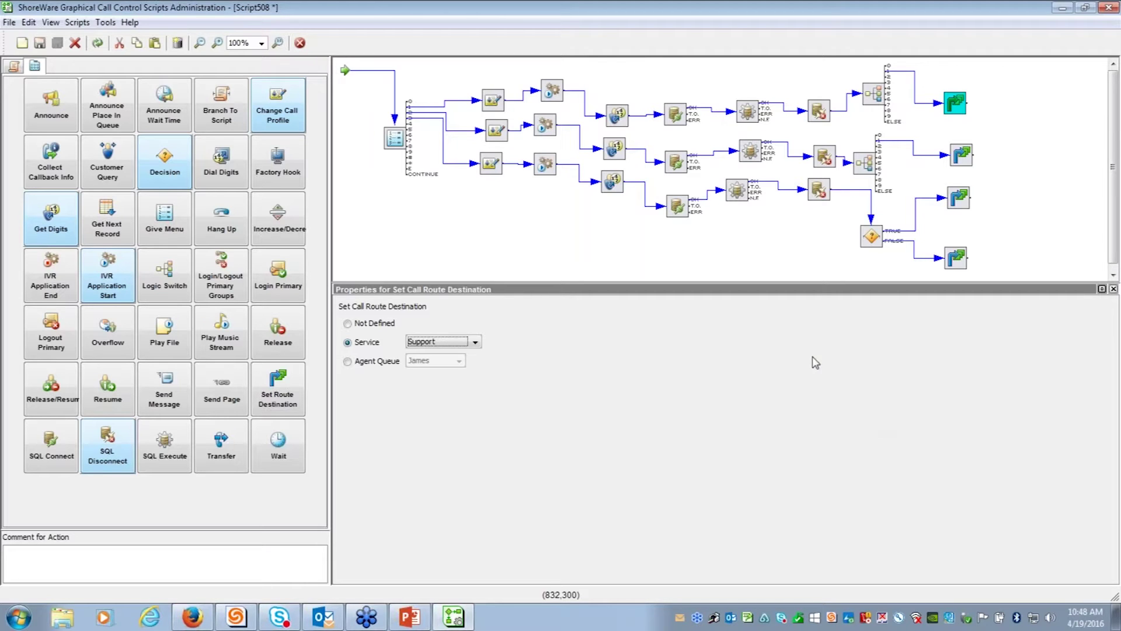
Step: Rewrite the SQL Execute query as SELECT * FROM mytable WHERE phone1=%ANI
click(748, 111)
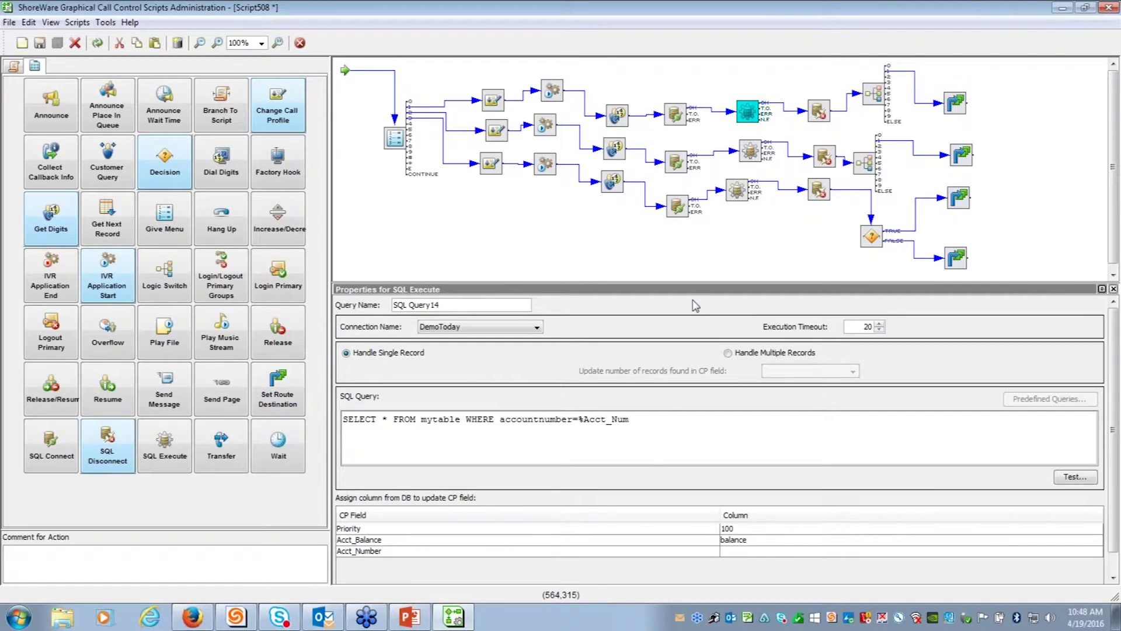
drag(690, 285, 691, 228)
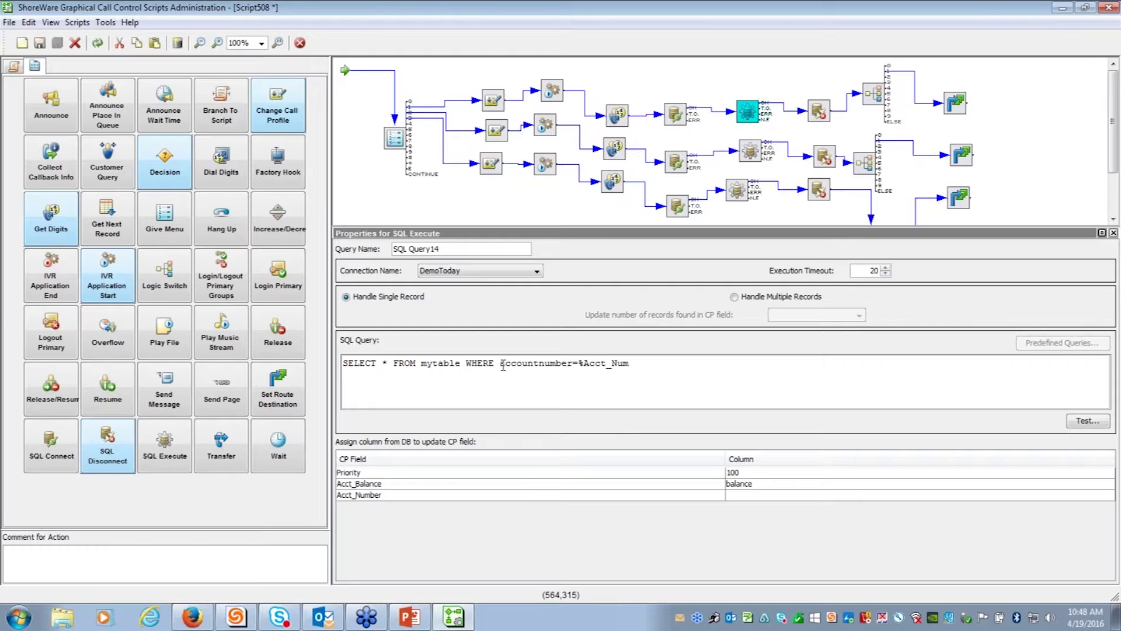
drag(500, 365, 572, 364)
text(phone)
text(1=%)
text(CallerID)
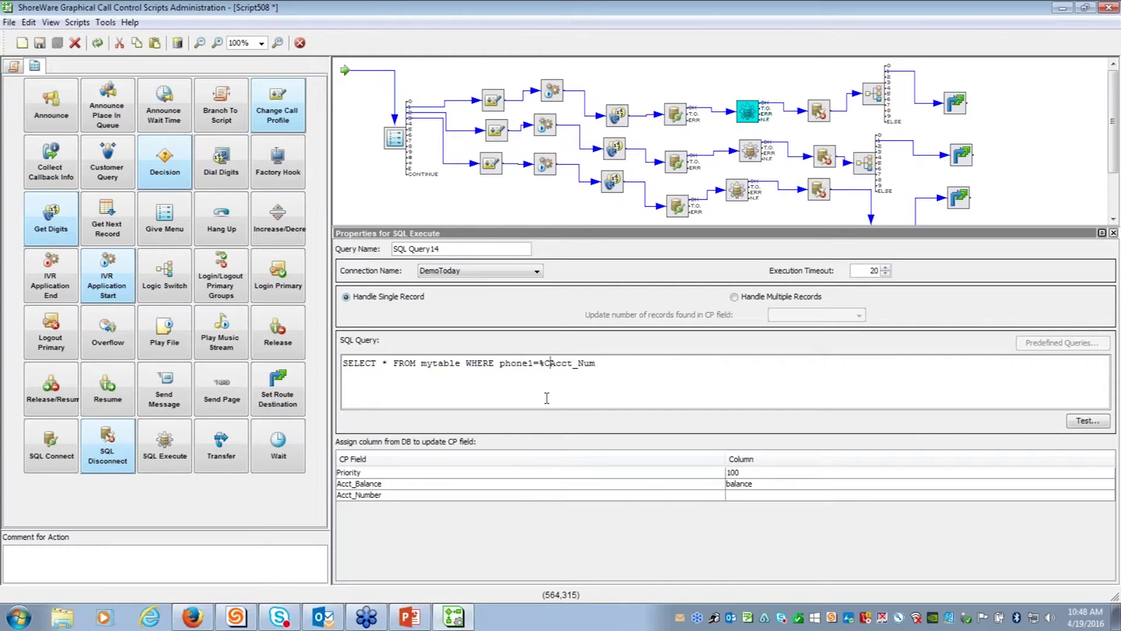
key(Delete)
key(Delete)
key(Delete)
key(Delete)
key(Delete)
key(Delete)
key(Delete)
key(BackSpace)
key(BackSpace)
key(BackSpace)
key(BackSpace)
text(in)
key(BackSpace)
key(BackSpace)
key(BackSpace)
key(BackSpace)
text(AN)
drag(613, 229, 610, 334)
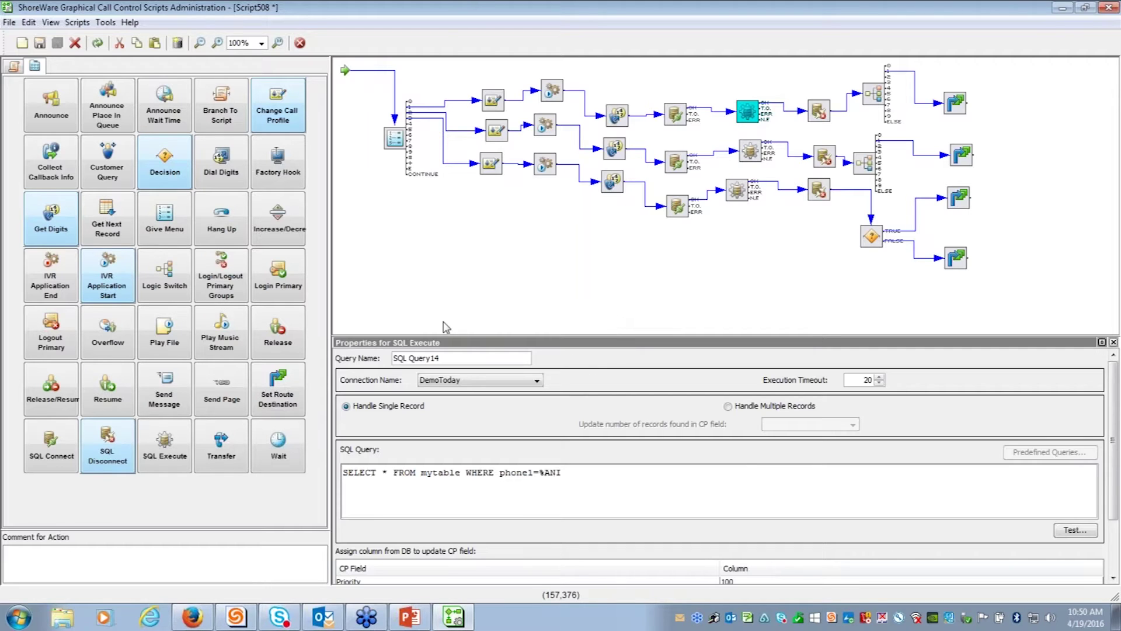
Step: Browse the DEMO_Routing script, then open DEMO_AlphaNumericReadback from the saved scripts list
click(16, 71)
double_click(16, 274)
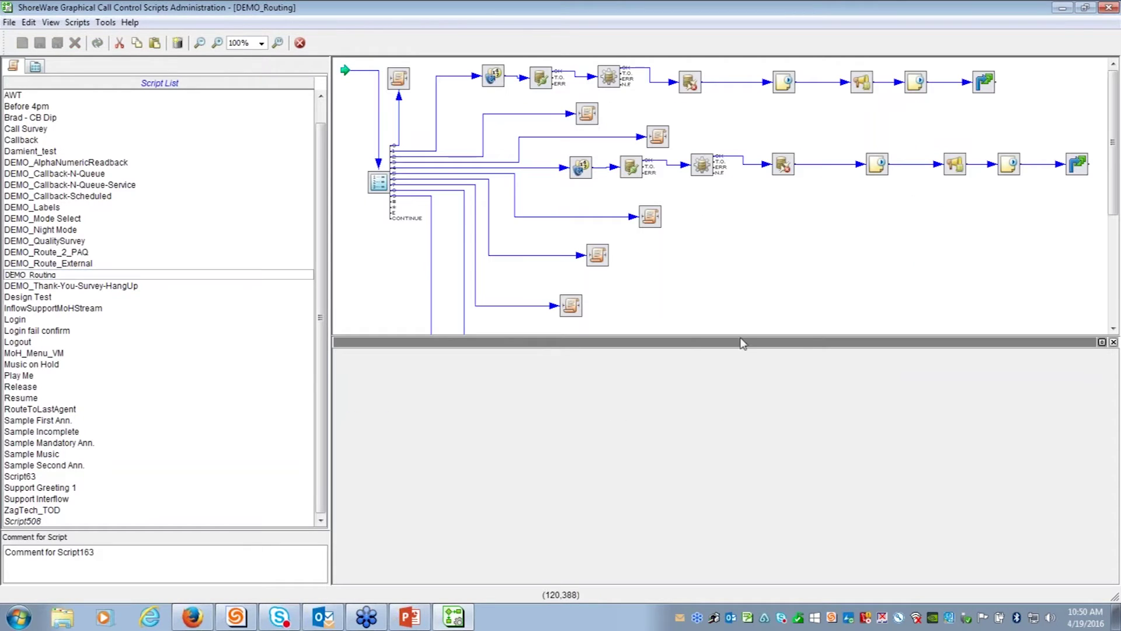
drag(686, 341, 682, 555)
double_click(12, 163)
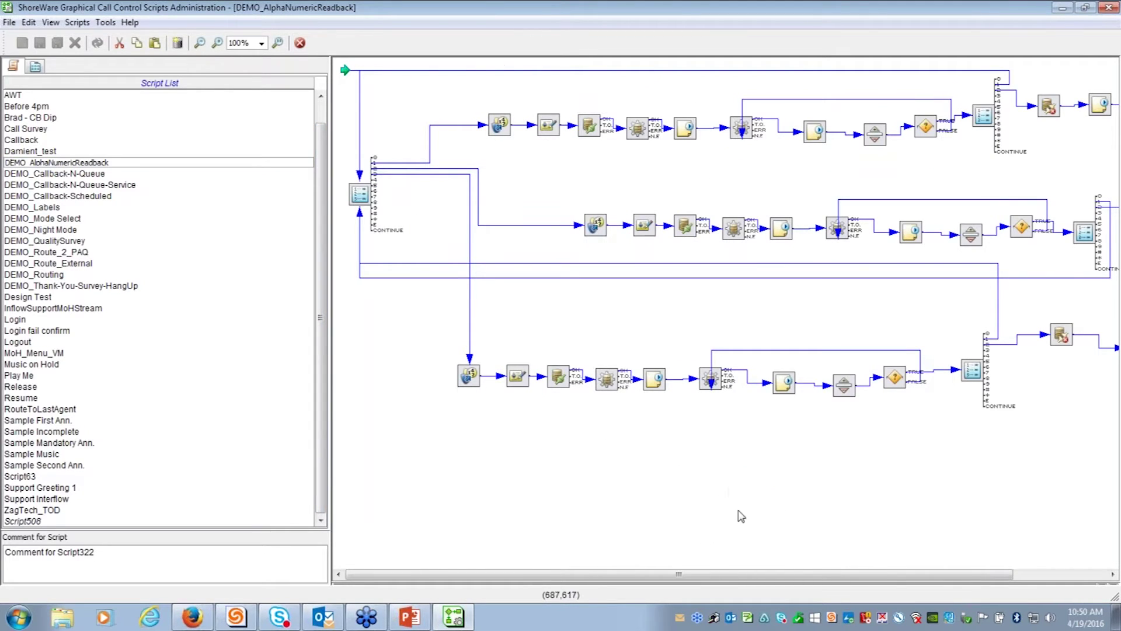
Step: Show the Change Call Profile step's properties, which set Readback_LoopCount to 1
drag(720, 583, 720, 190)
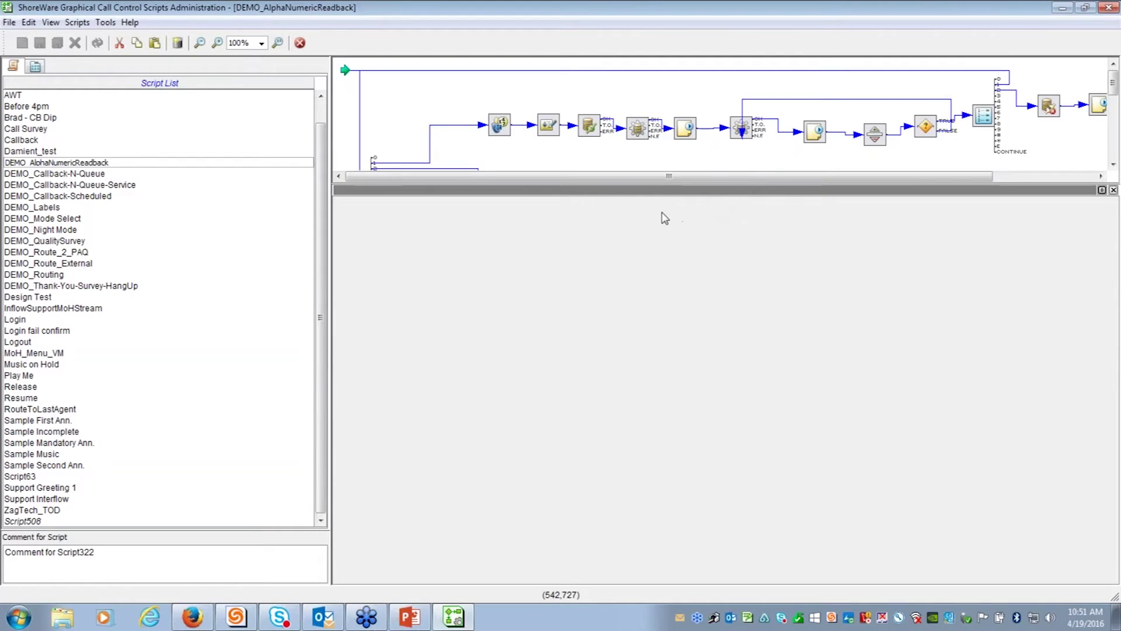
click(499, 125)
click(548, 125)
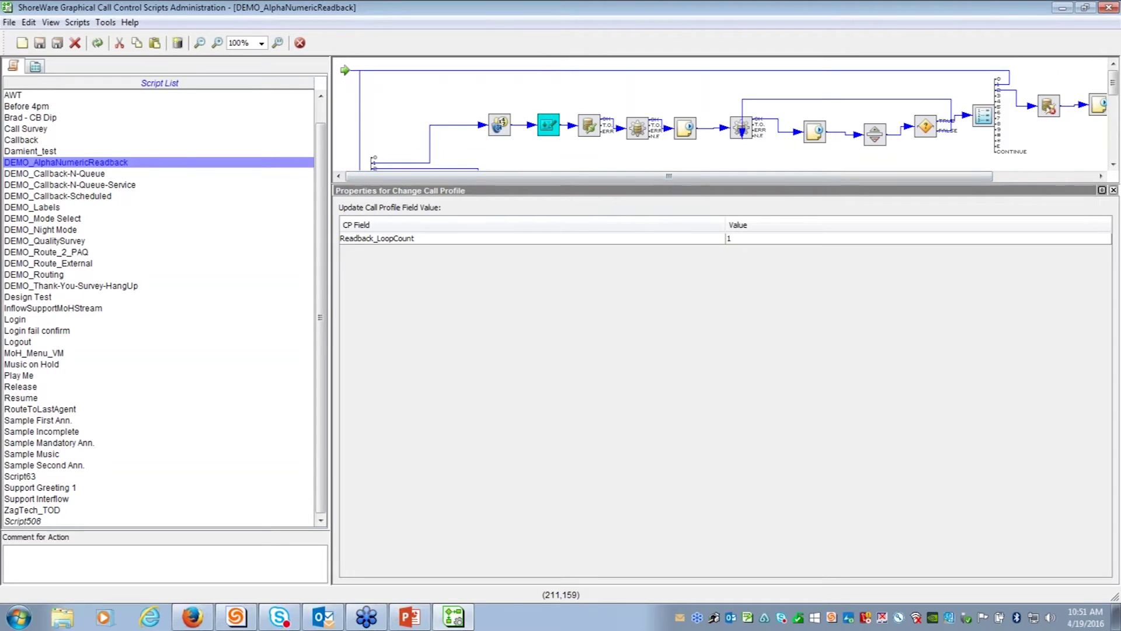
drag(677, 183, 667, 203)
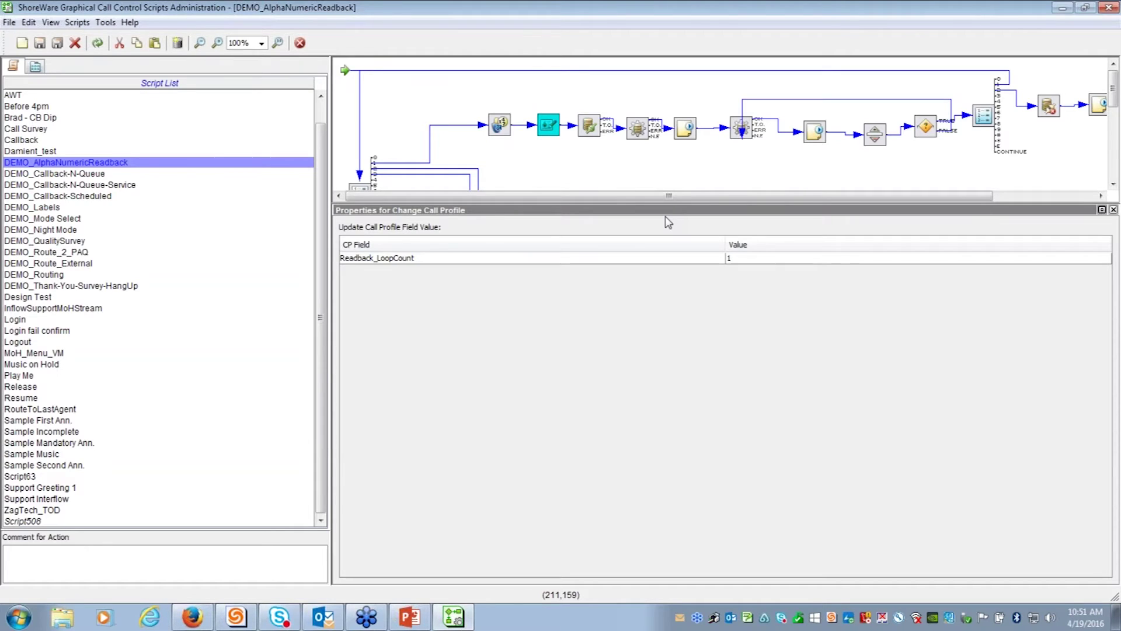
Step: Walk through SQL Query11, highlighting fname, LEN(lname) and the LengthLName alias in its query
click(590, 125)
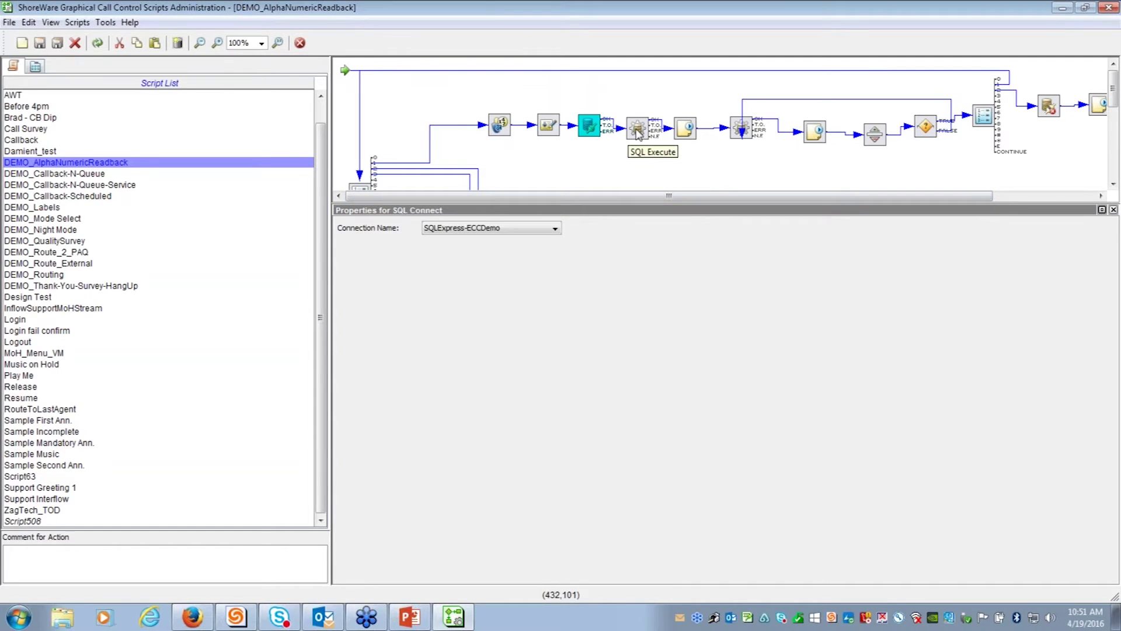
click(638, 127)
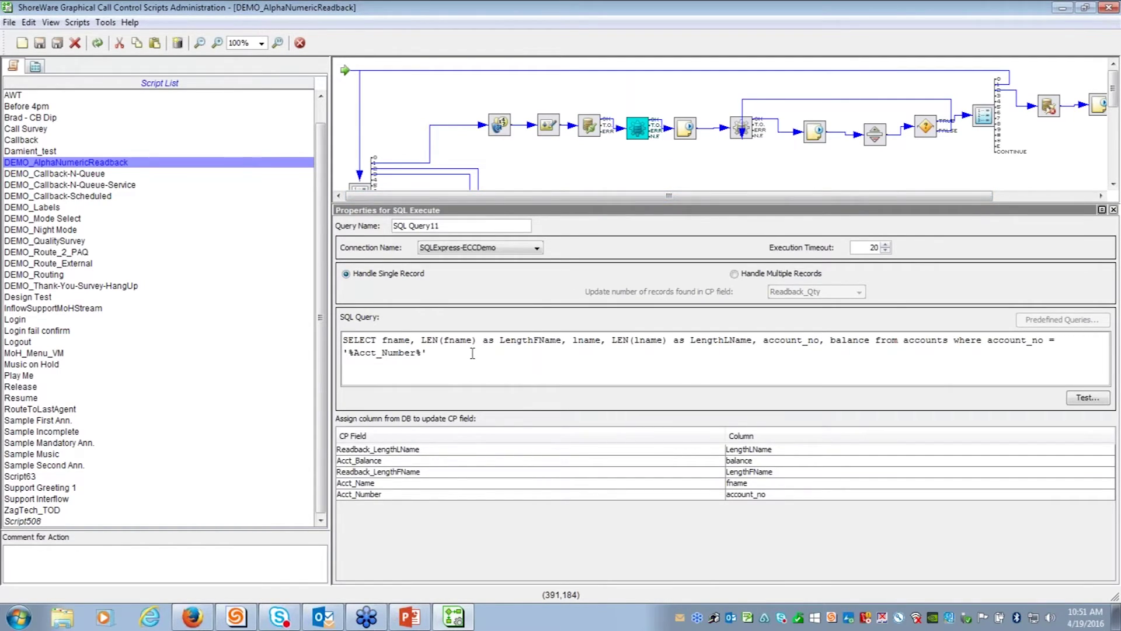
drag(383, 340, 478, 340)
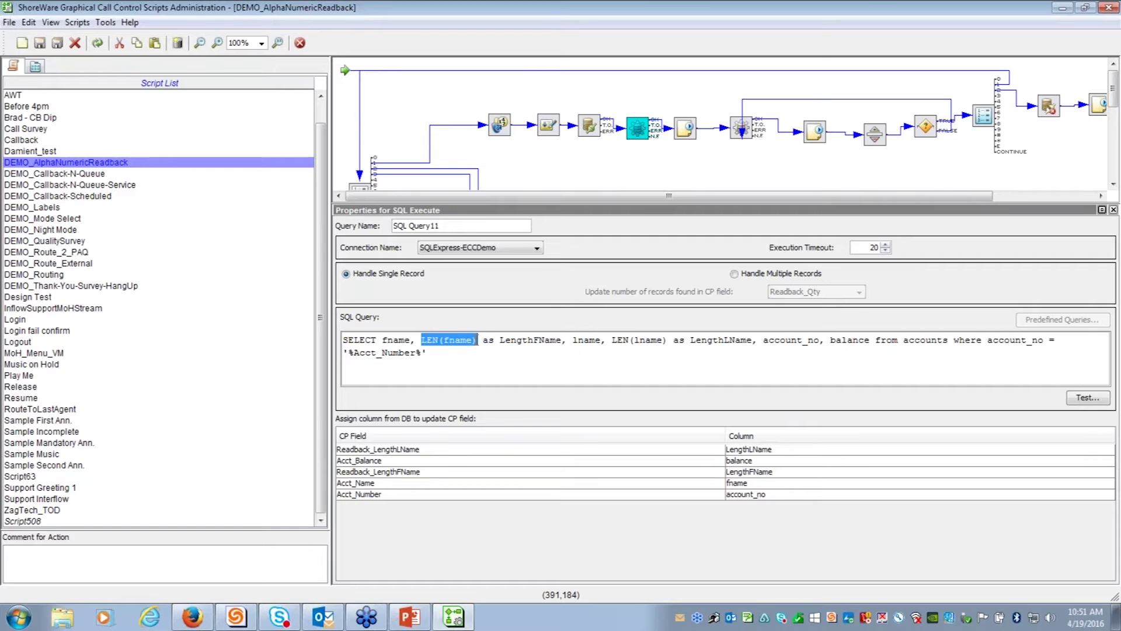
drag(612, 340, 748, 345)
click(691, 357)
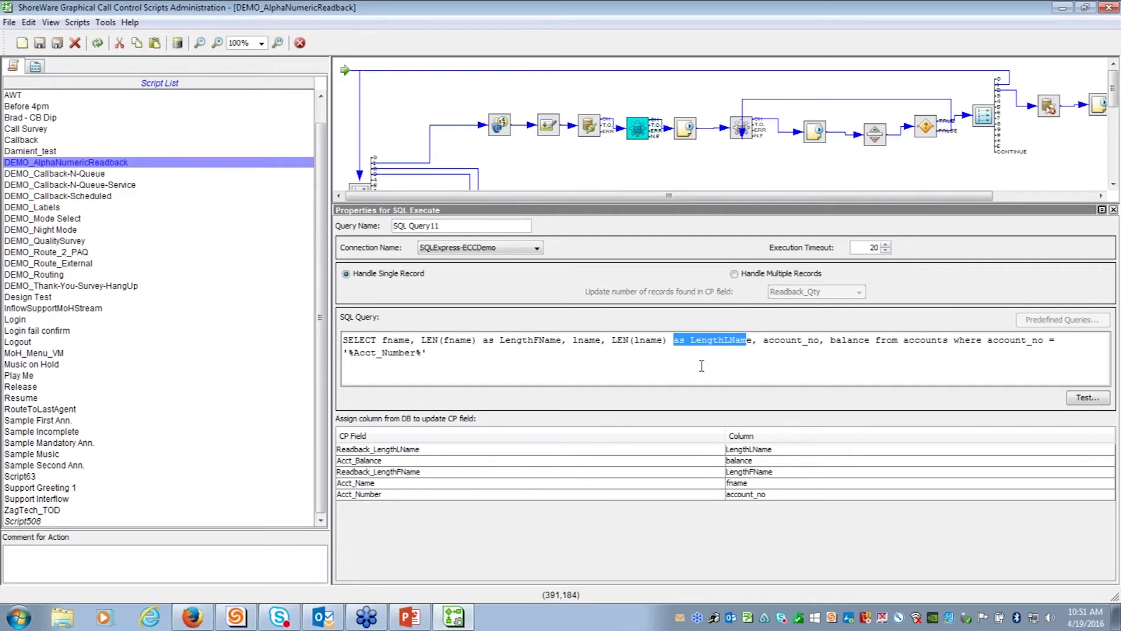
click(775, 350)
click(872, 343)
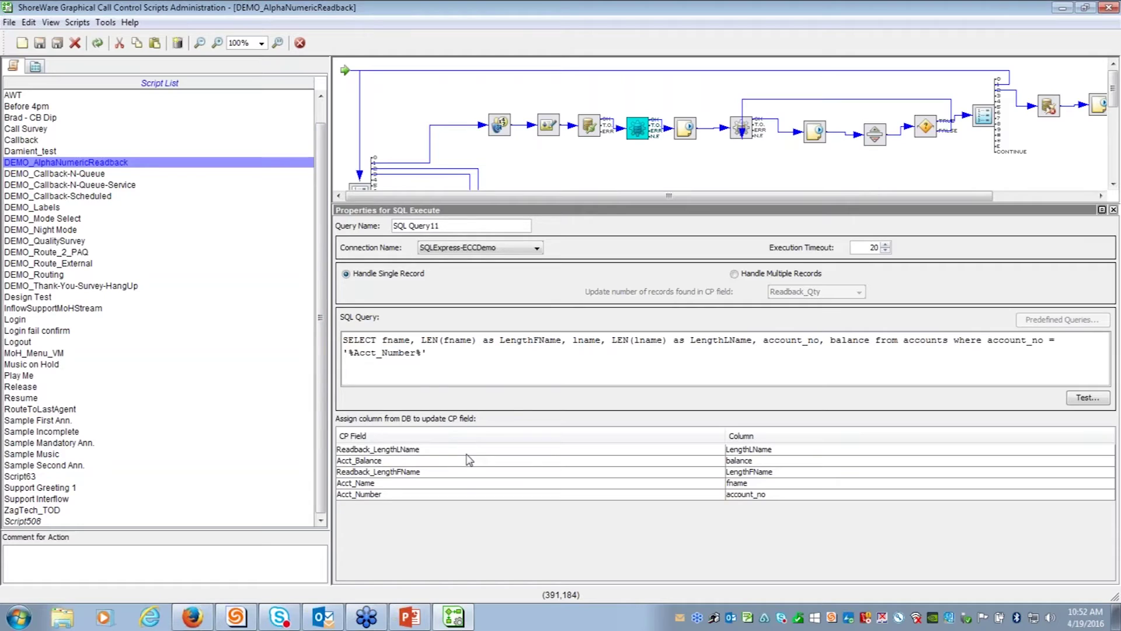
drag(667, 343, 422, 353)
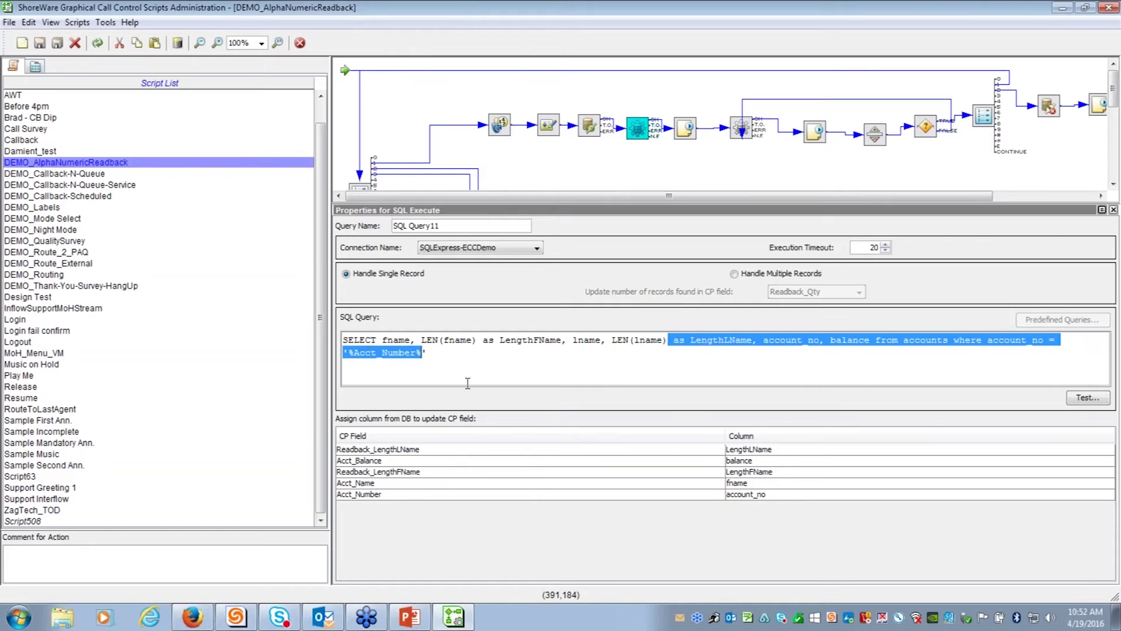
Step: Show SQL Query12's SUBSTRING(fname,%Readback_LoopCount%,1) letter lookup into Readback_Wav
click(682, 134)
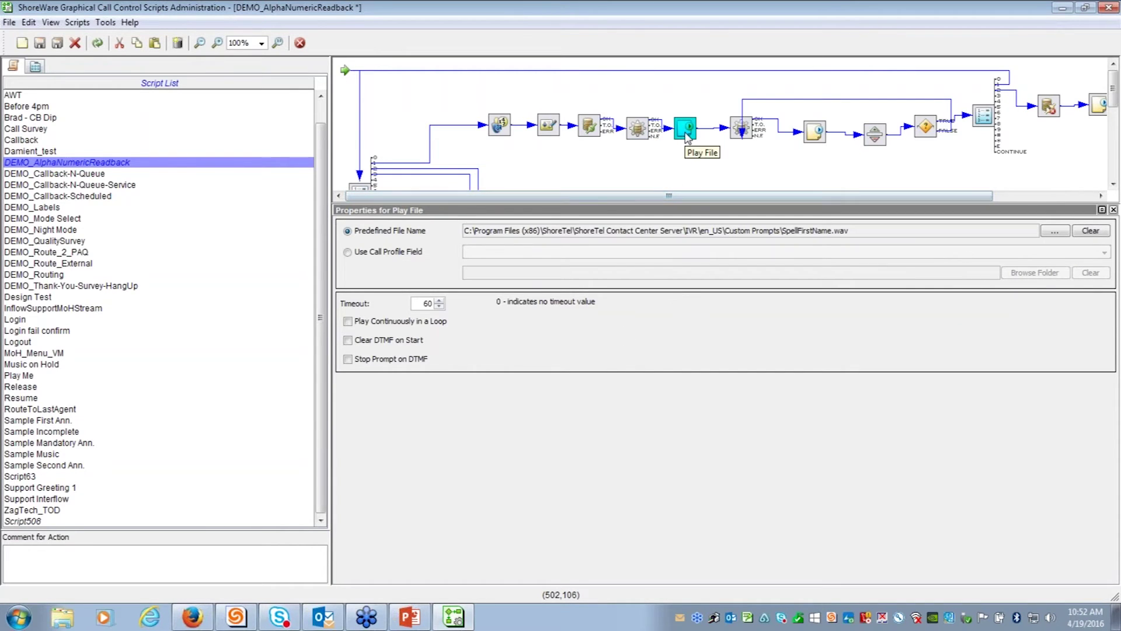
drag(684, 206, 682, 257)
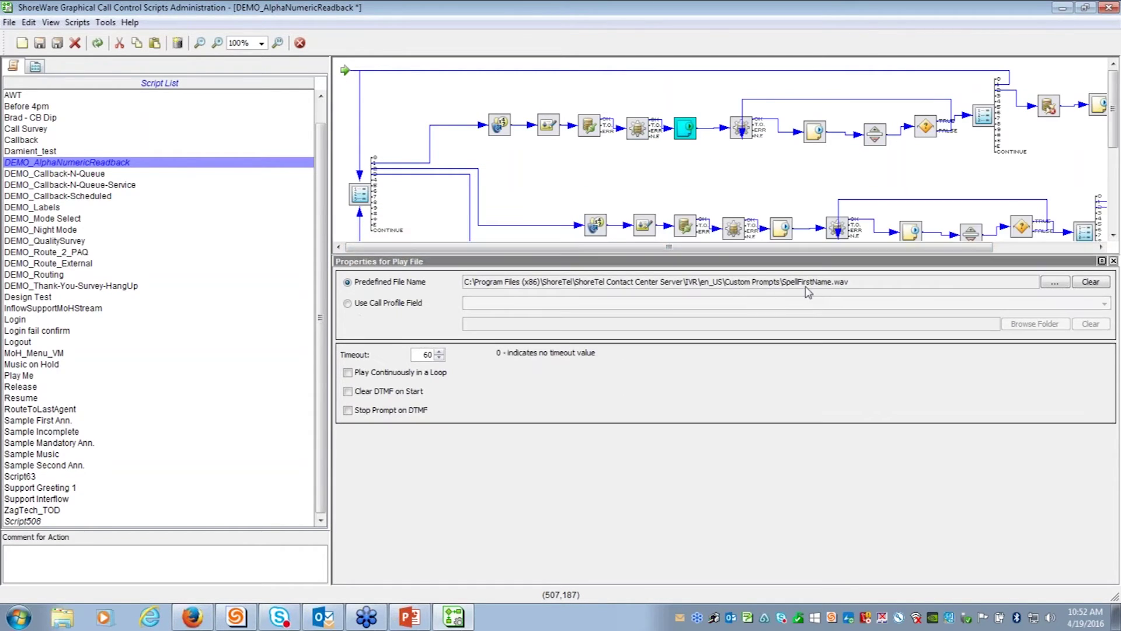
click(741, 128)
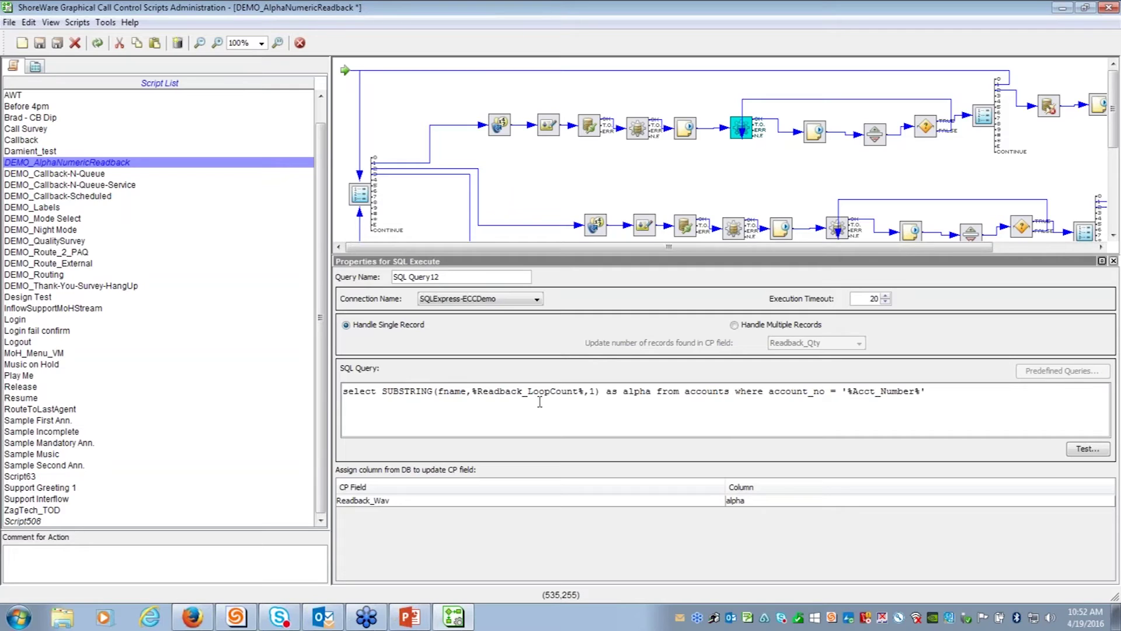
Step: Highlight SUBSTRING's Readback_LoopCount position and length 1 arguments, then view the Readback_Wav Play File step
drag(449, 391, 588, 393)
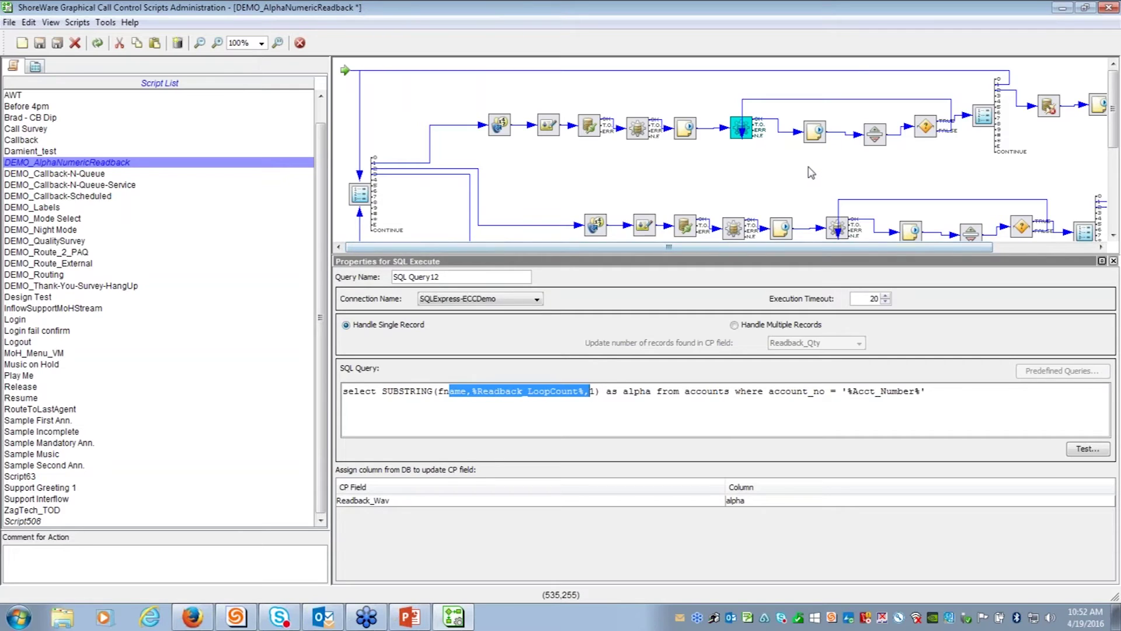
click(816, 134)
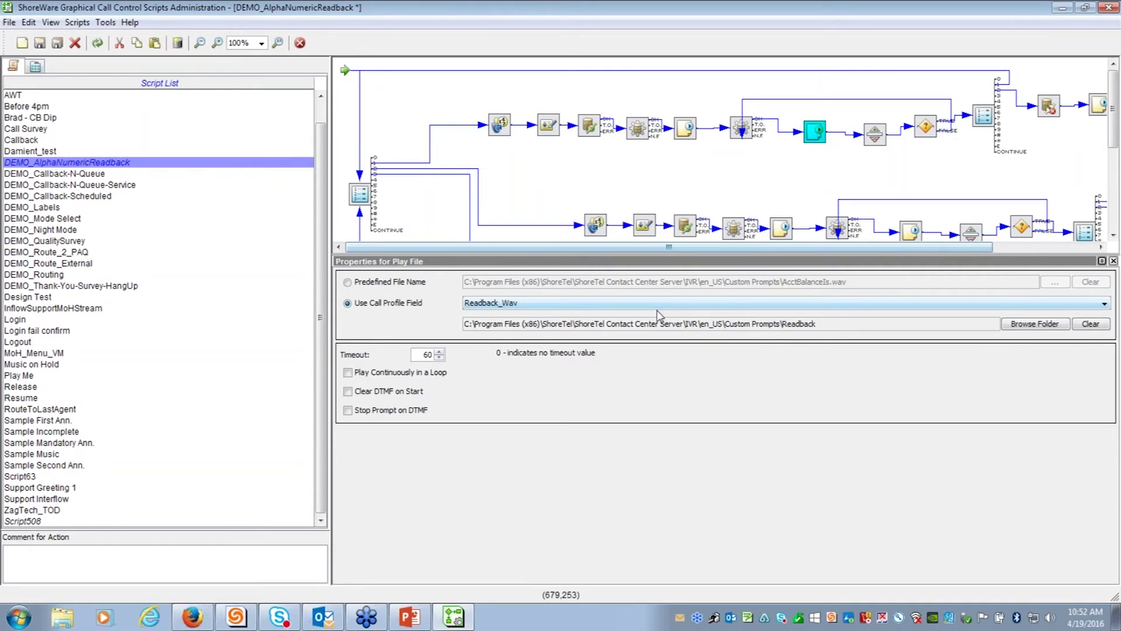
click(742, 136)
drag(444, 391, 595, 391)
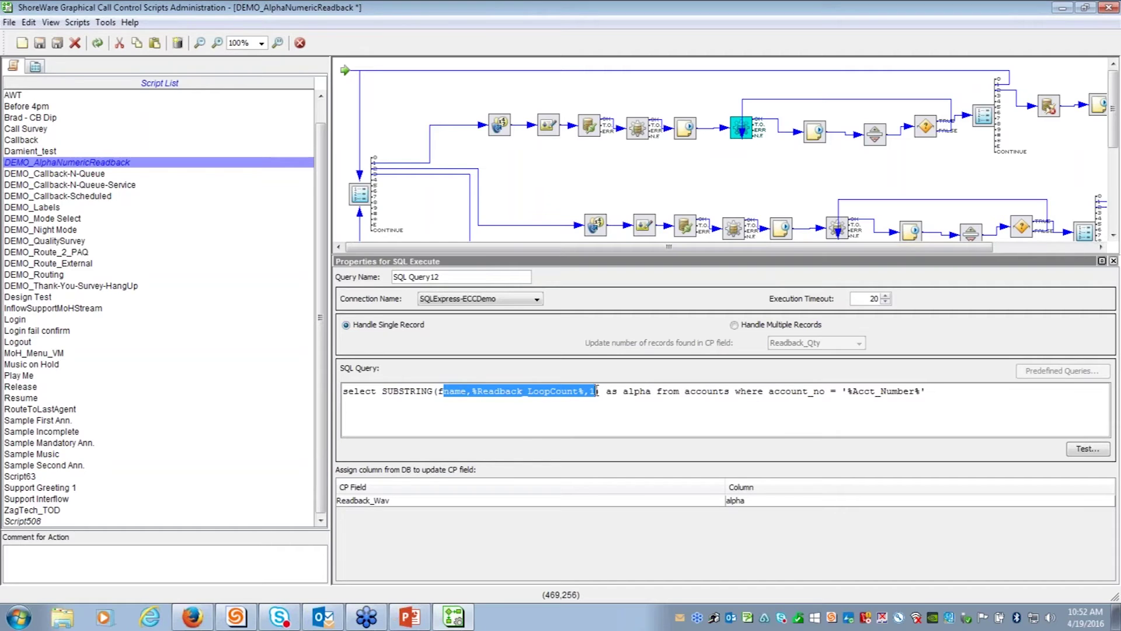
click(593, 391)
double_click(593, 391)
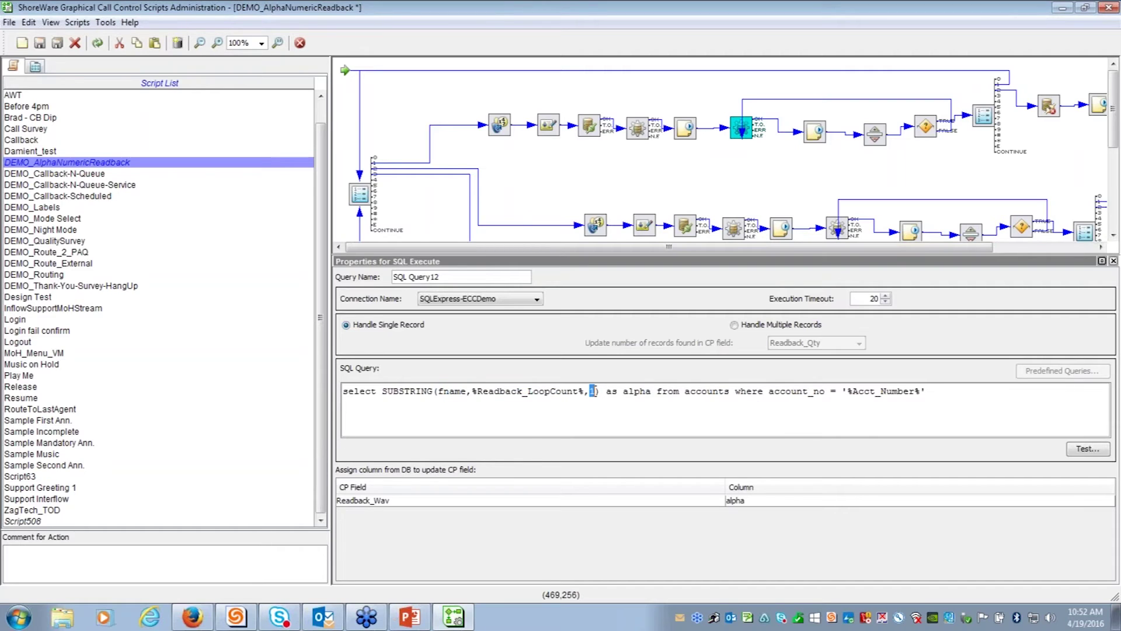
drag(471, 391, 583, 397)
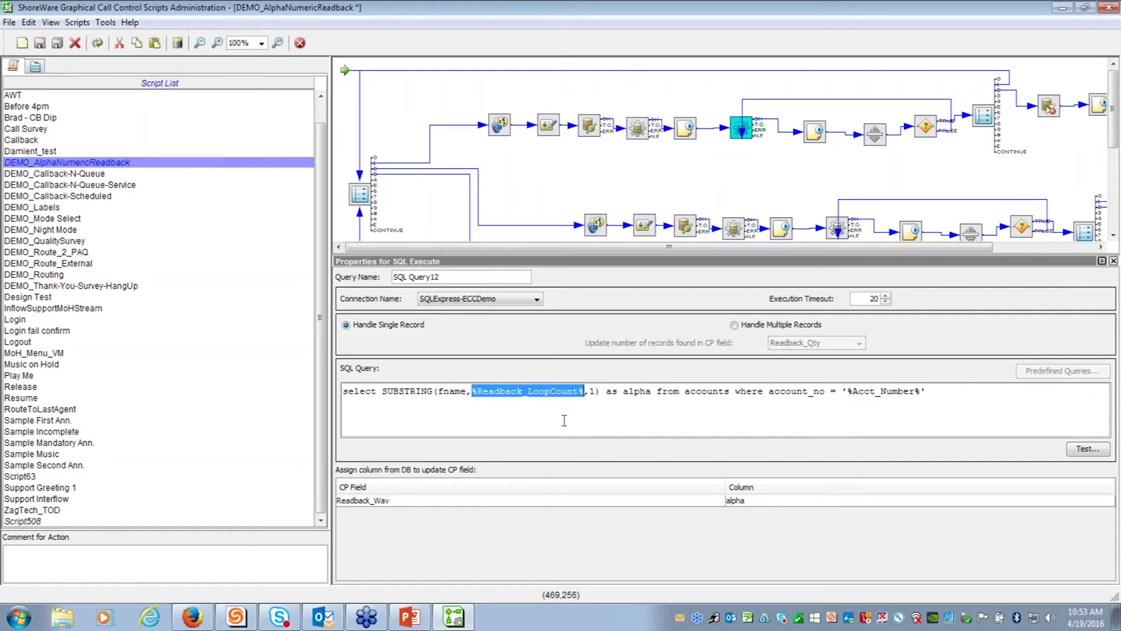
double_click(592, 391)
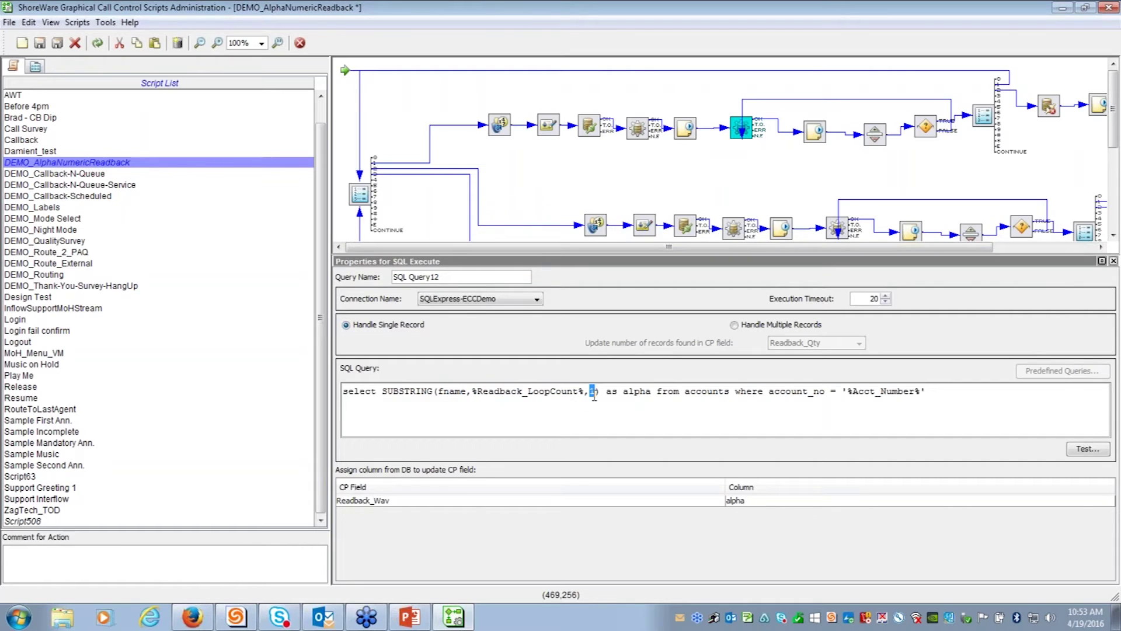
click(815, 131)
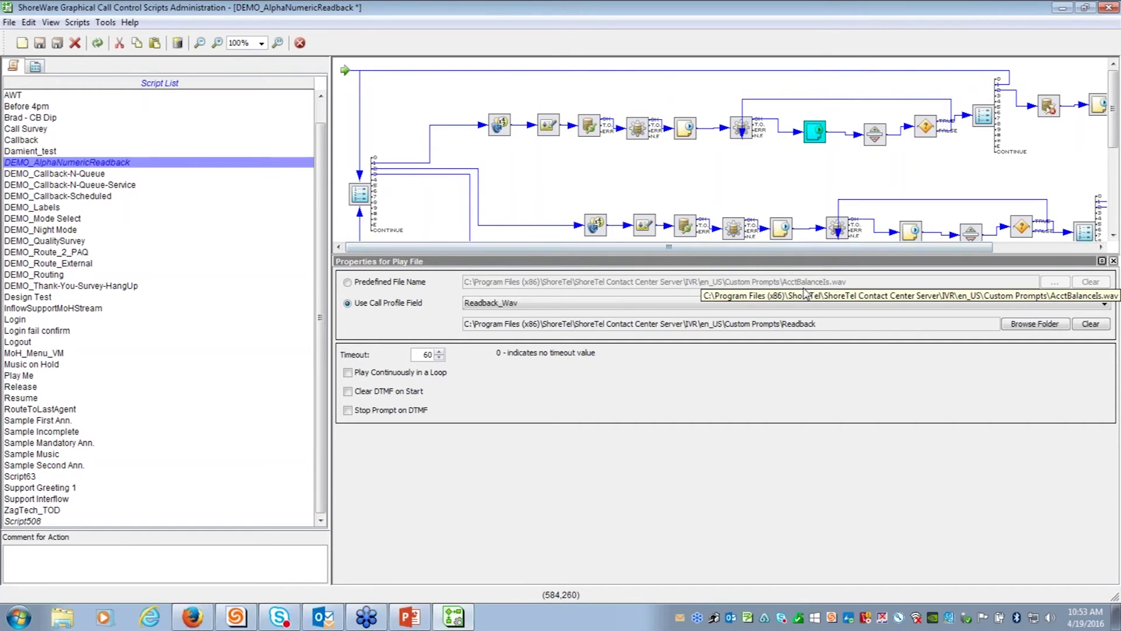
Step: Step through the letter lookup and Play File to the Increase/Decrease step adding 1 to Readback_LoopCount
click(742, 133)
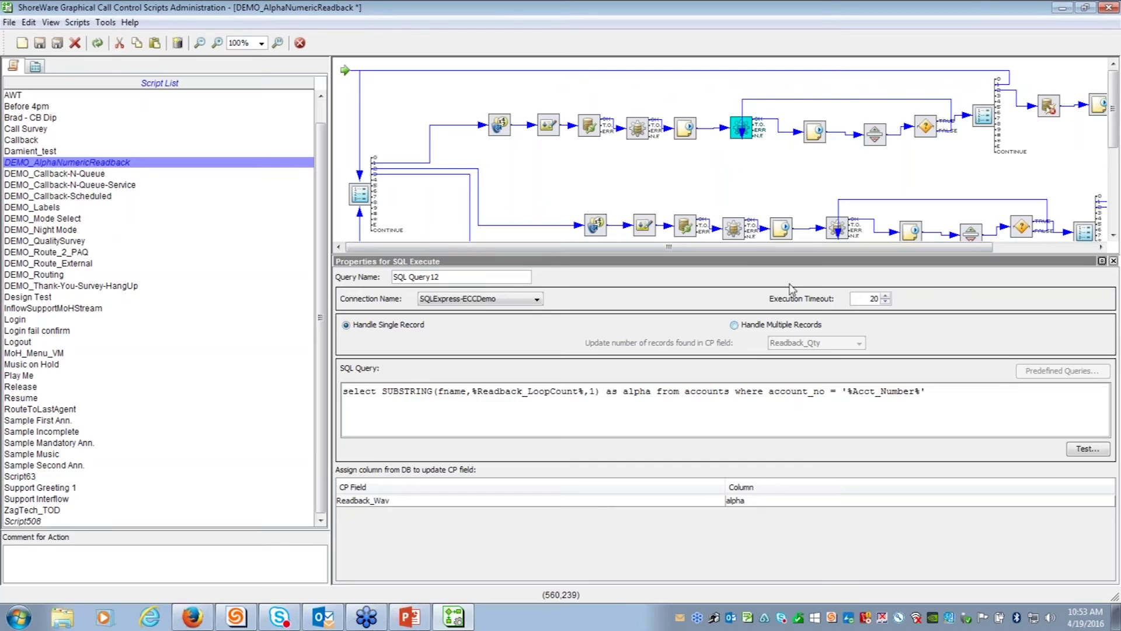
click(813, 138)
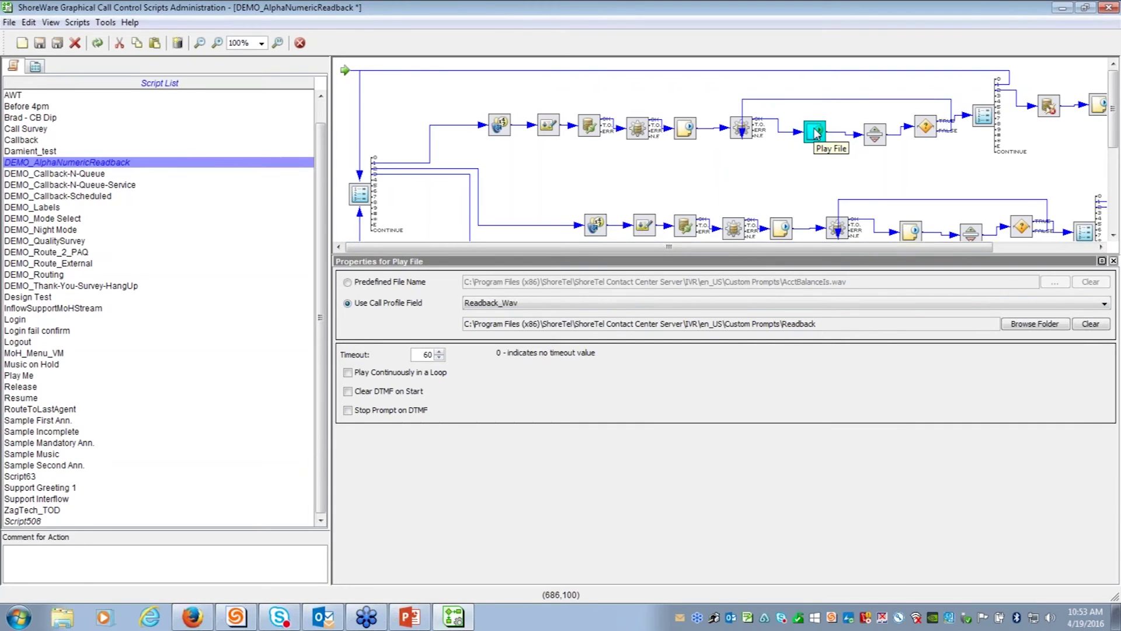
click(875, 134)
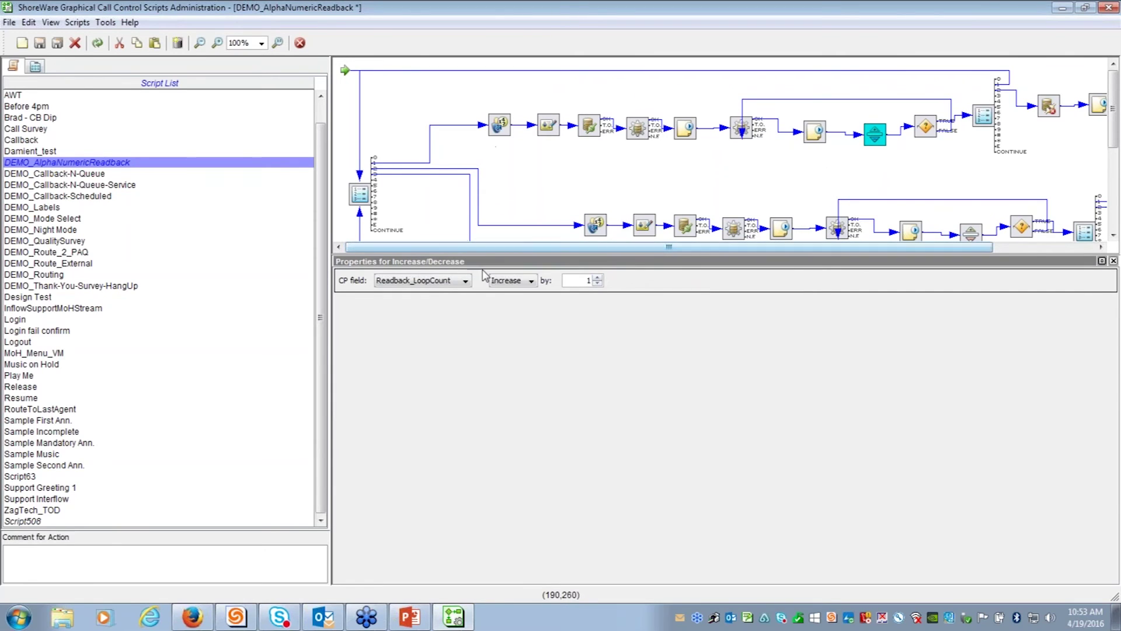
Step: Show the Decision step testing whether Readback_LoopCount is greater than Readback_LengthFN
click(925, 128)
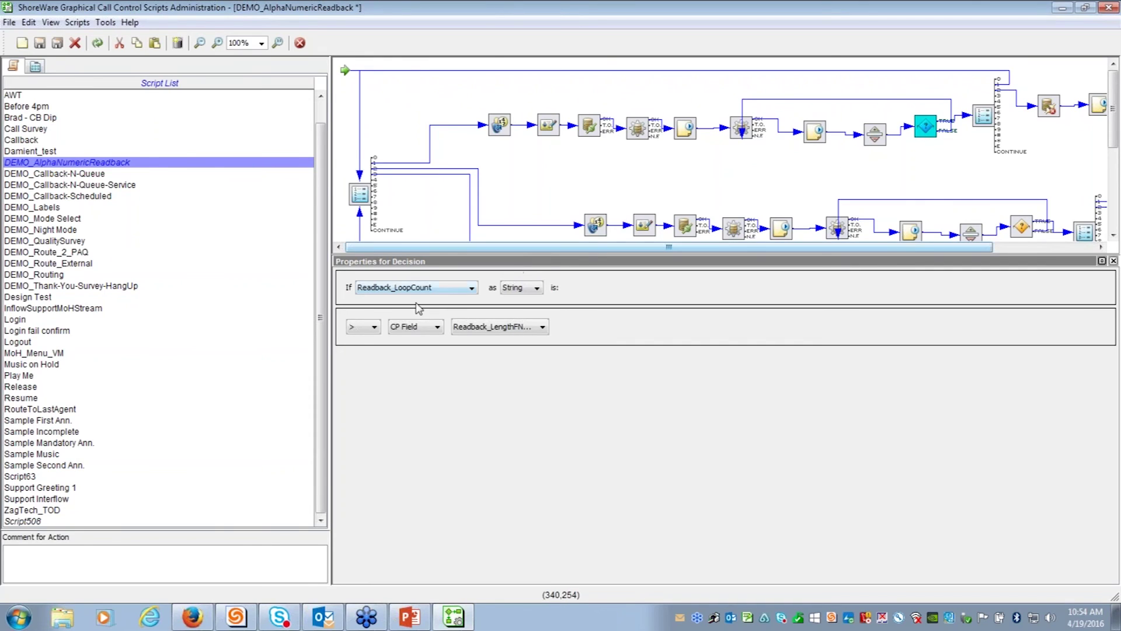
Step: View the retry Give Menu prompt, then return to the Readback_LoopCount +1 step
click(984, 116)
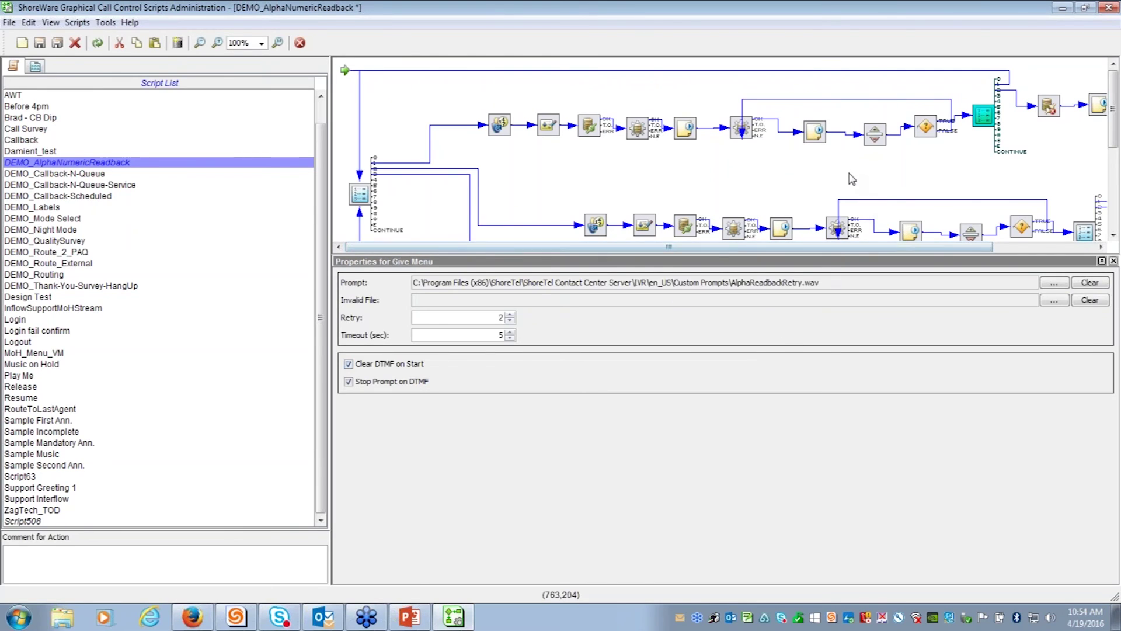
click(875, 135)
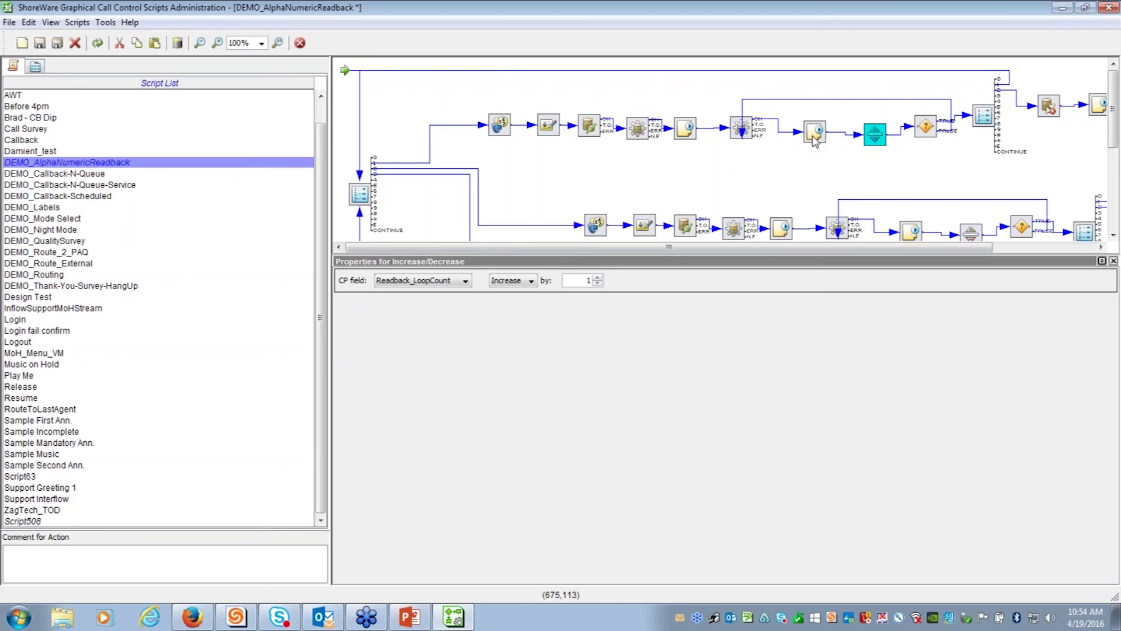